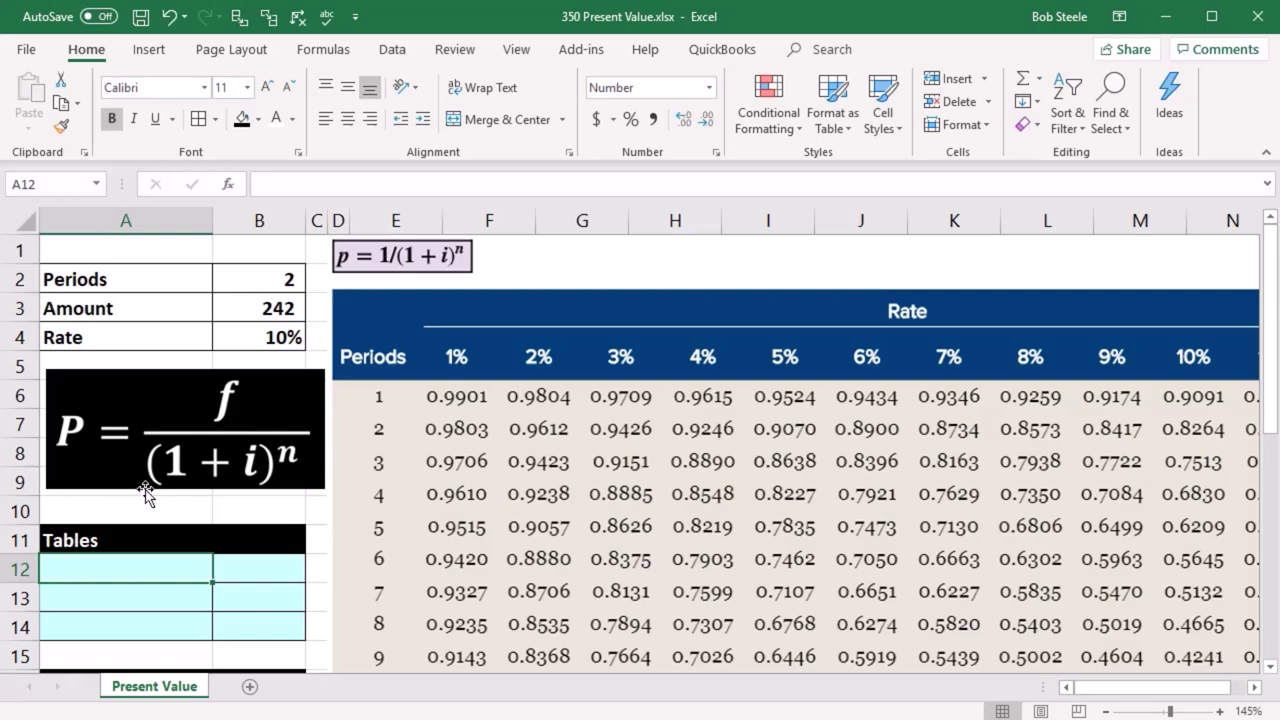
- Examine the periods, amount and rate inputs alongside the present value formula and the factor table
{"action": "left_click", "coordinate": [162, 305]}
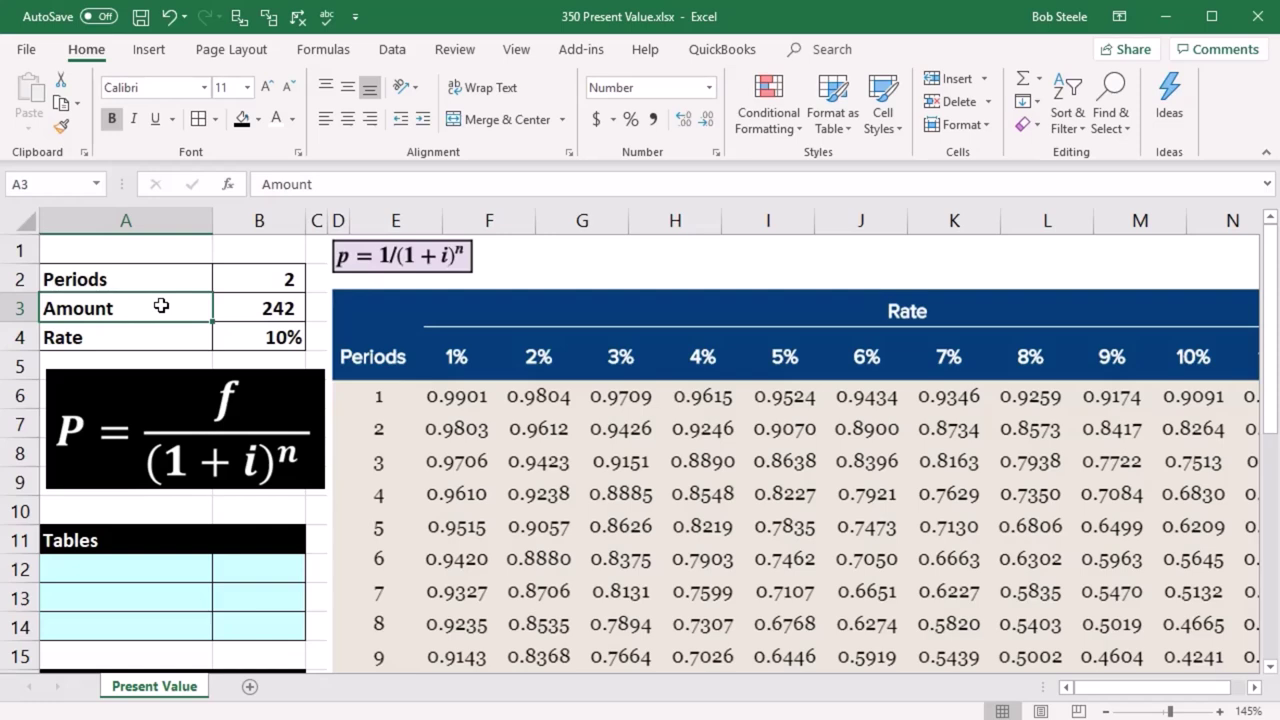
{"action": "key", "text": "Right"}
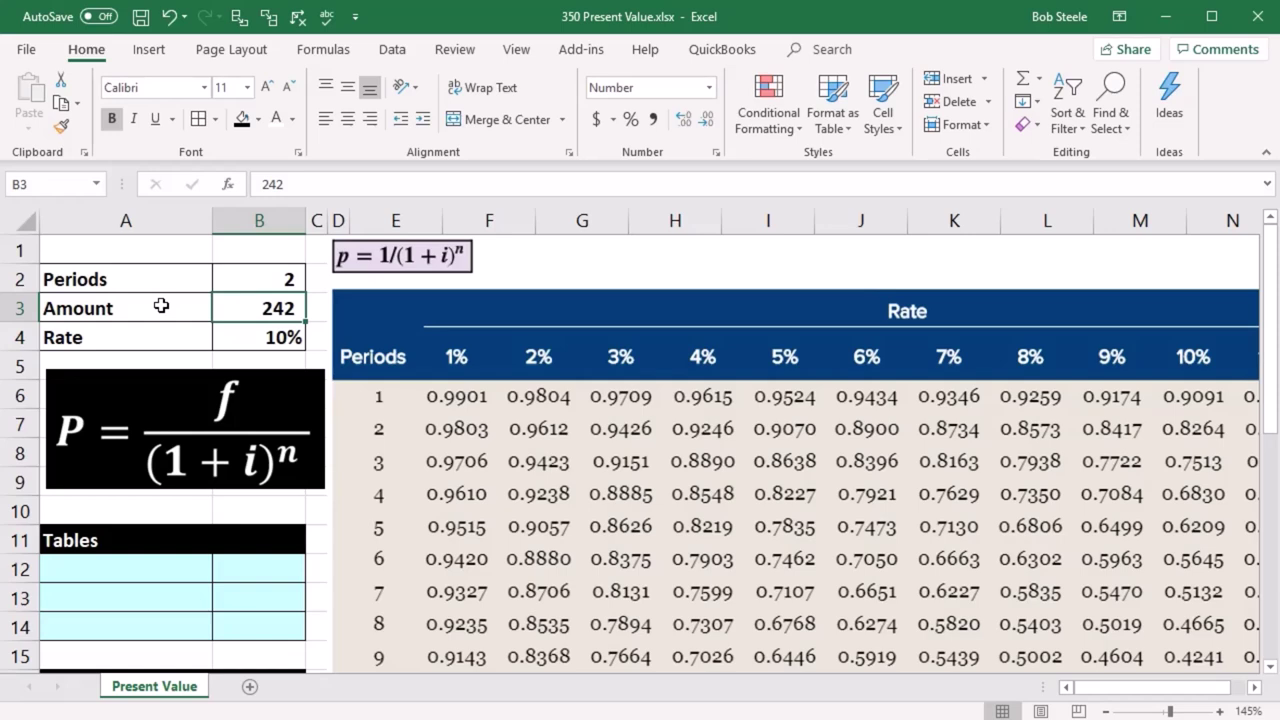
{"action": "left_click", "coordinate": [170, 384]}
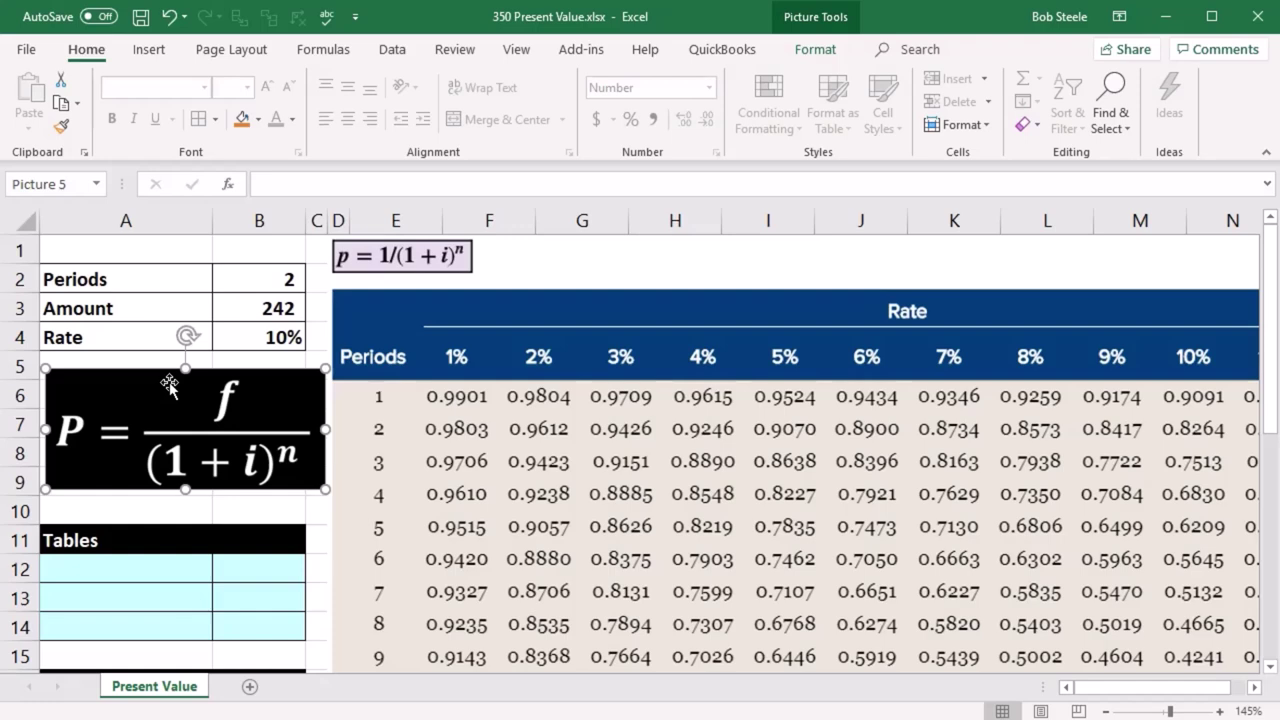
{"action": "left_click", "coordinate": [377, 476]}
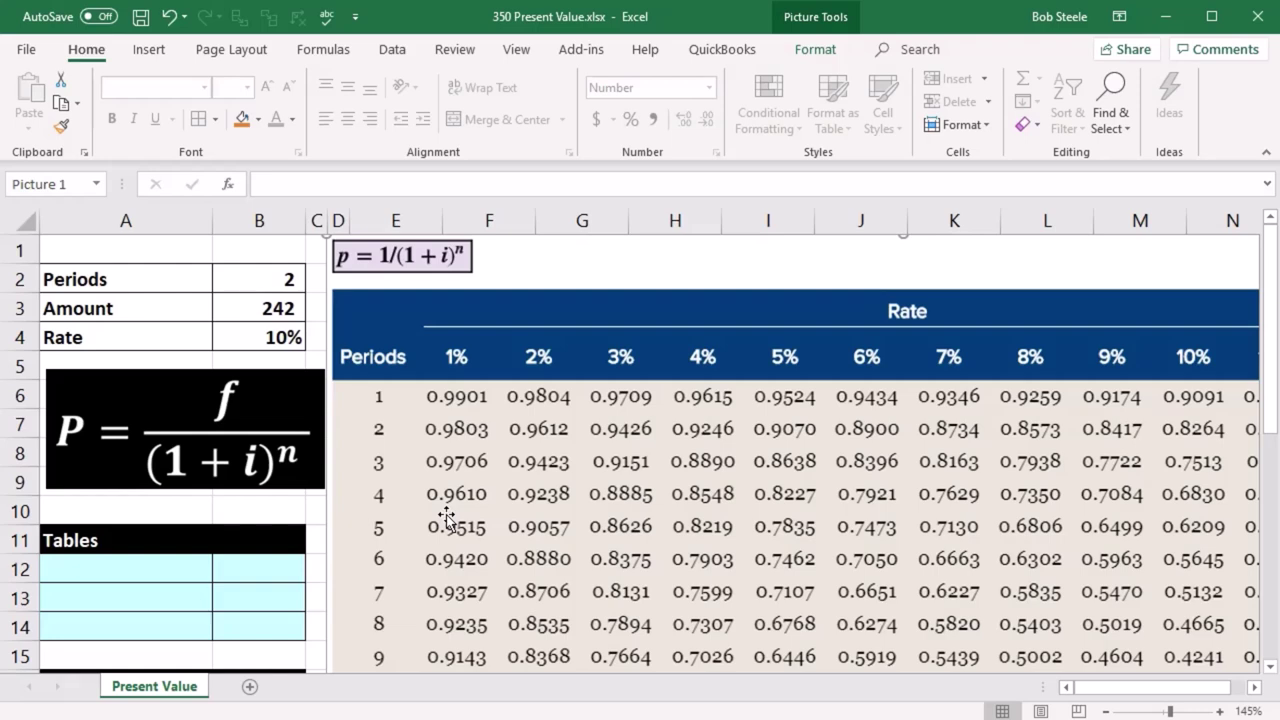
{"action": "left_click", "coordinate": [201, 595]}
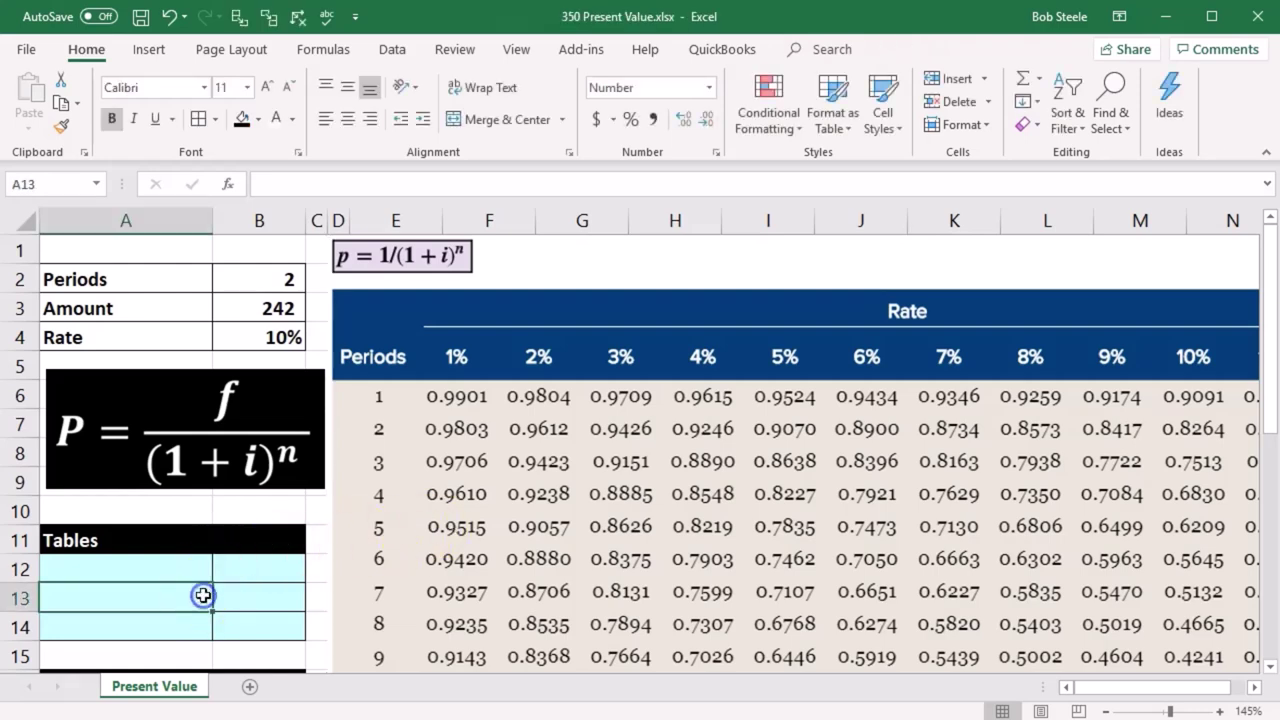
{"action": "left_click", "coordinate": [165, 466]}
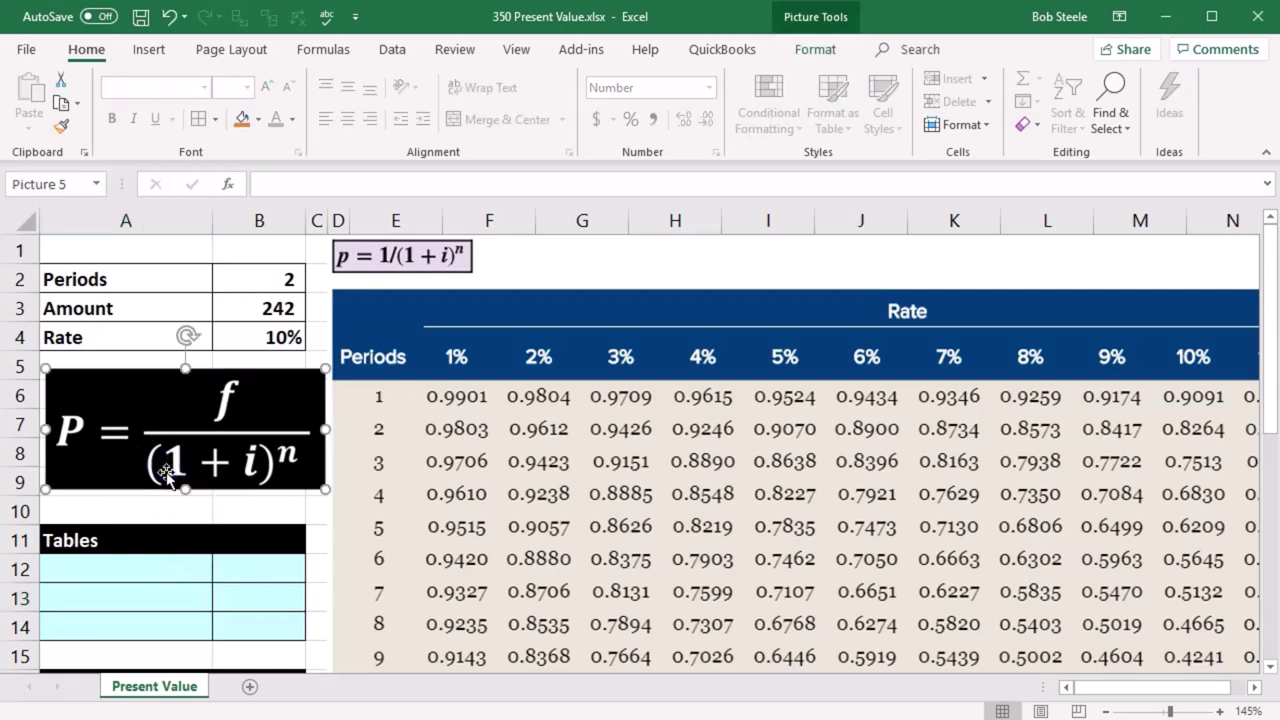
{"action": "left_click", "coordinate": [114, 474]}
{"action": "left_click", "coordinate": [157, 285]}
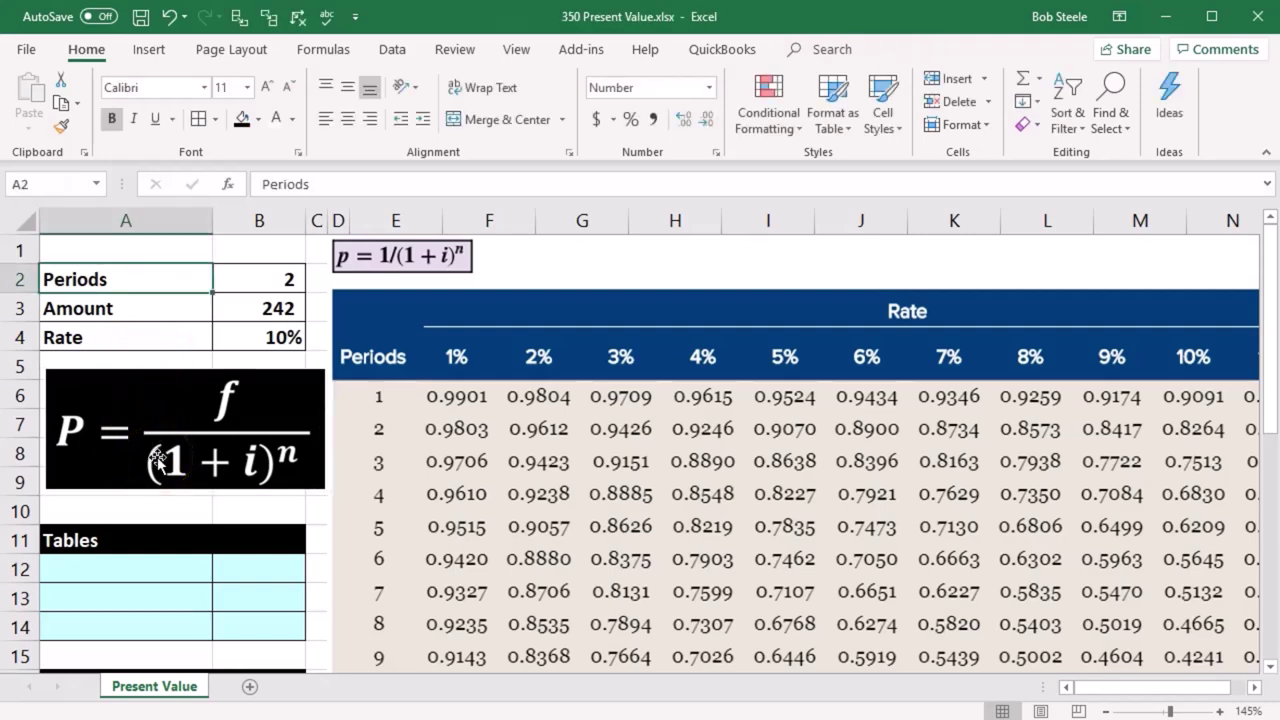
{"action": "key", "text": "Right"}
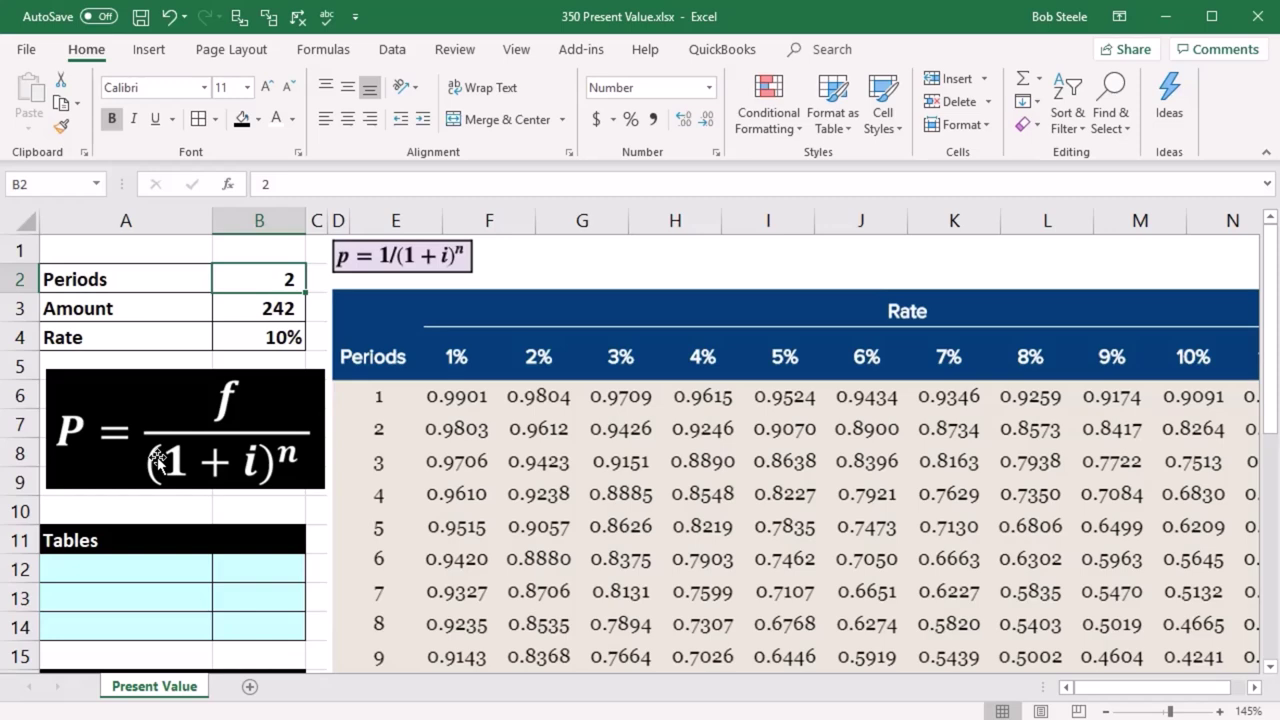
{"action": "key", "text": "Down"}
{"action": "key", "text": "Down"}
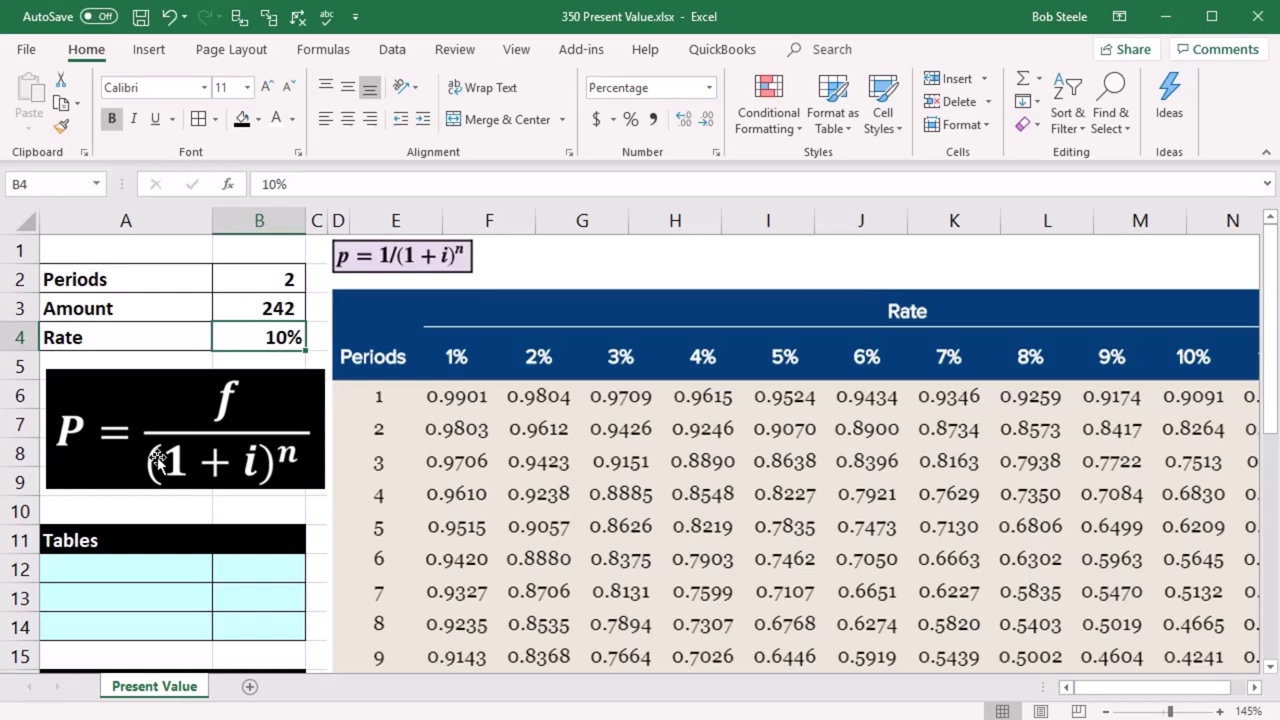
{"action": "key", "text": "Up"}
{"action": "key", "text": "Up"}
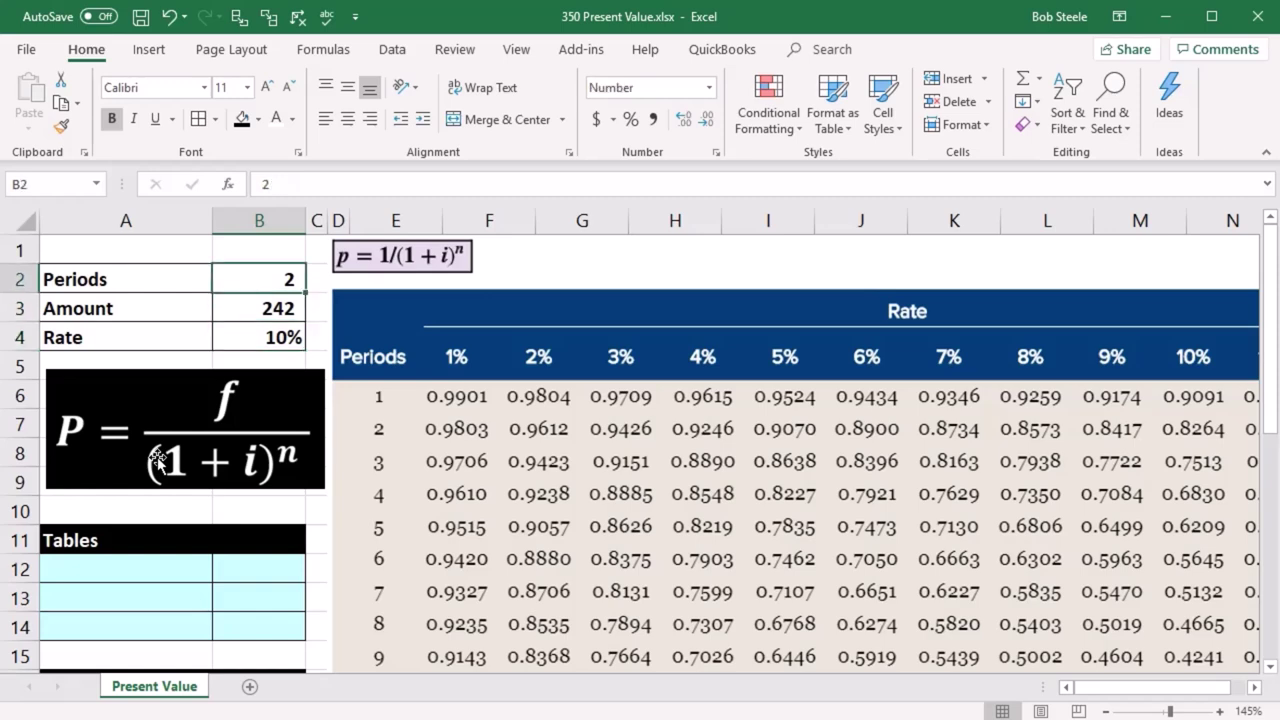
{"action": "key", "text": "Down"}
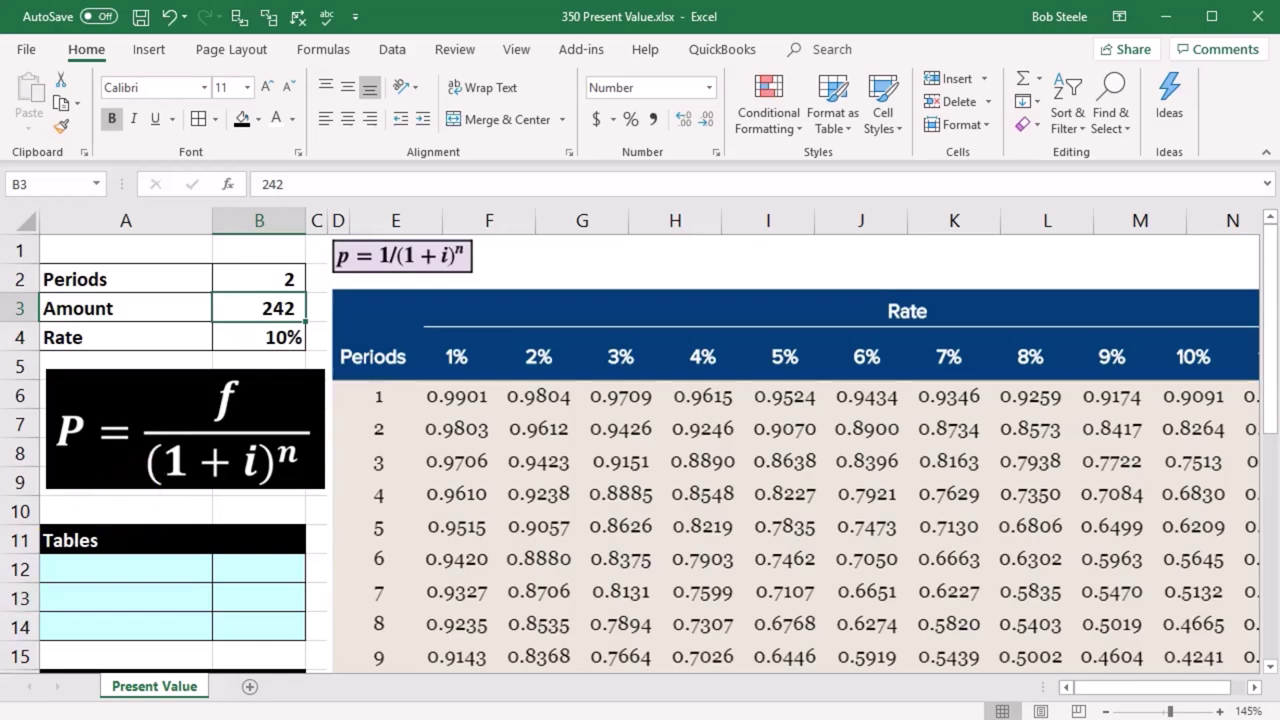
{"action": "key", "text": "F2"}
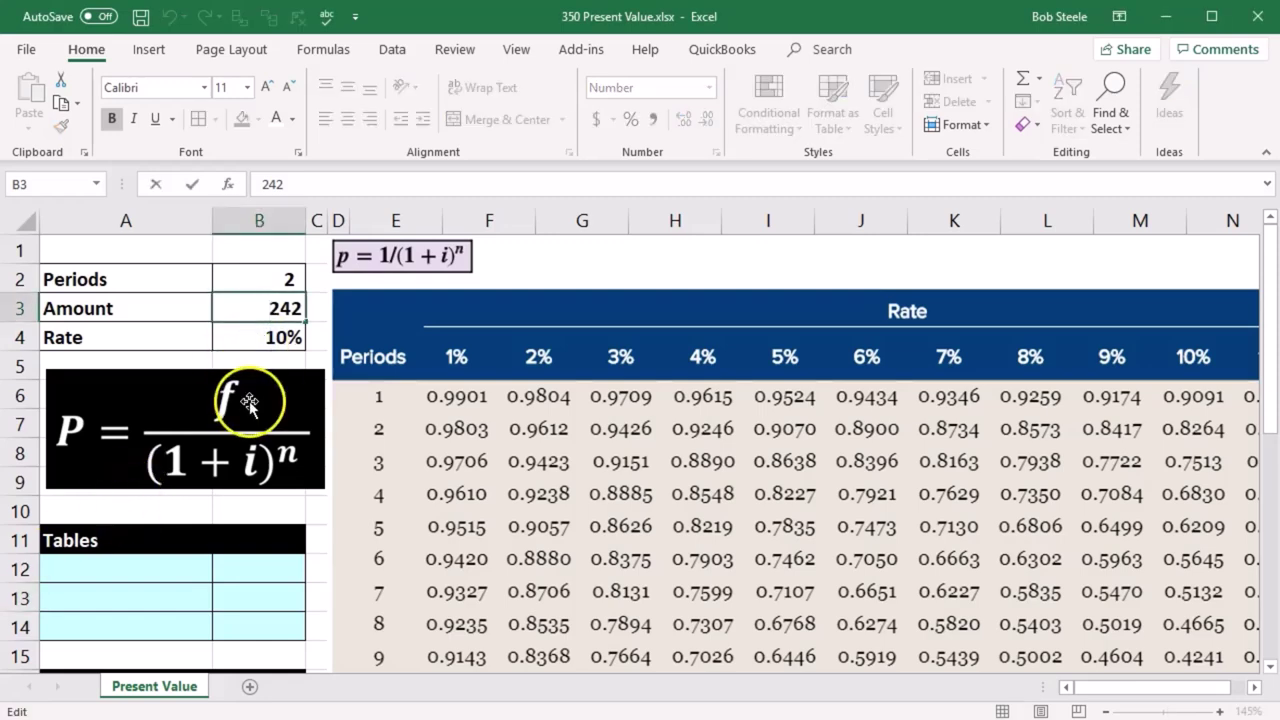
{"action": "key", "text": "Return"}
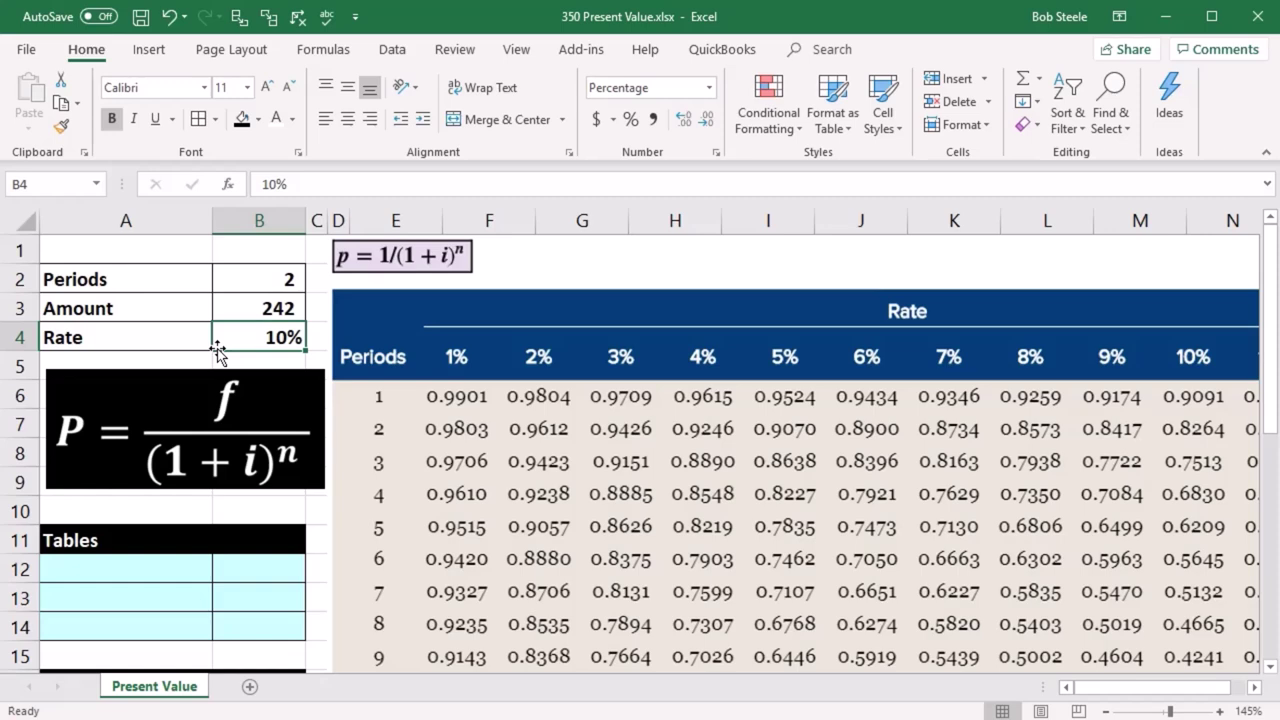
- Fill row 12 of the Tables section with references to the Amount label in A3 and its value in B3
{"action": "left_click", "coordinate": [160, 569]}
{"action": "type", "text": "A"}
{"action": "key", "text": "BackSpace"}
{"action": "type", "text": "="}
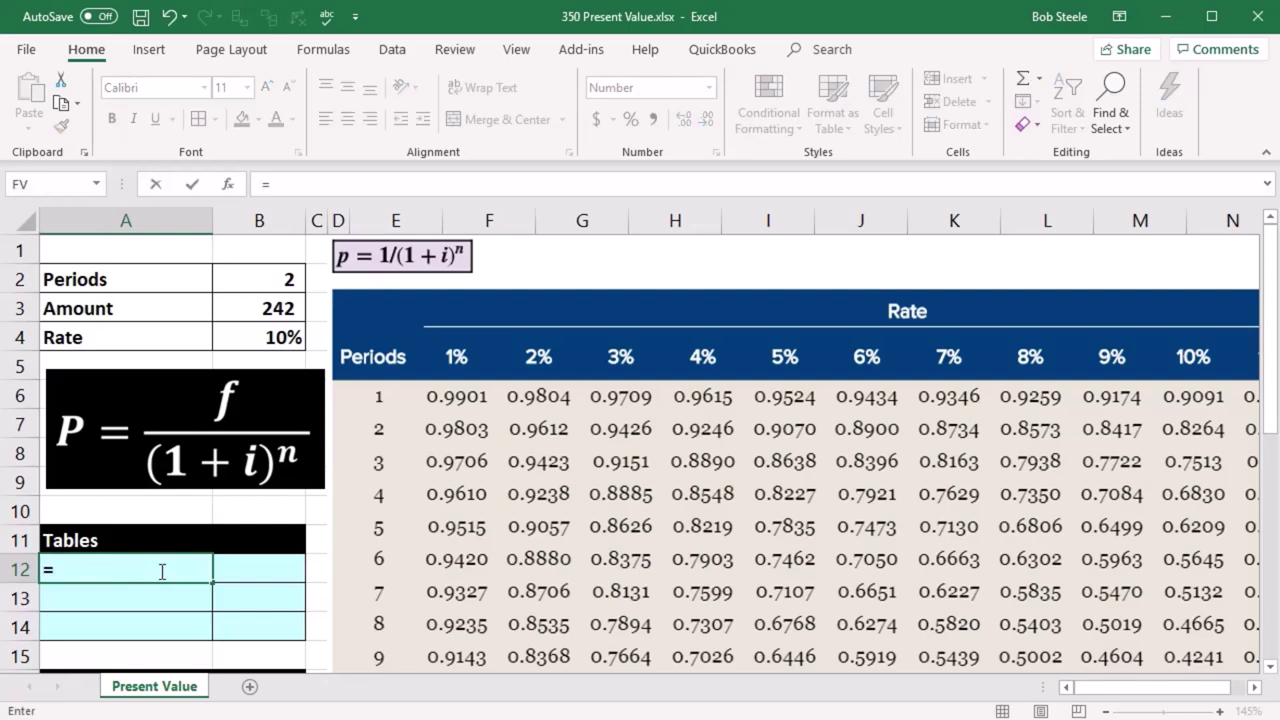
{"action": "left_click", "coordinate": [148, 308]}
{"action": "key", "text": "Tab"}
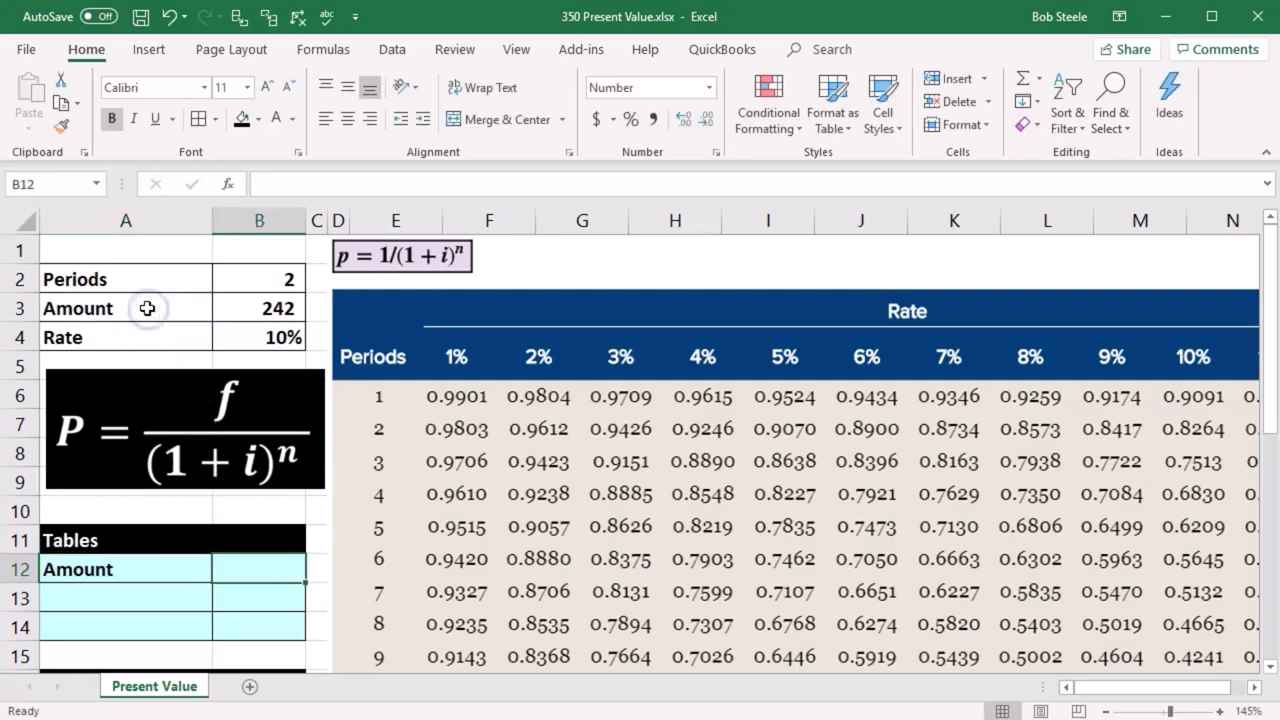
{"action": "type", "text": "="}
{"action": "left_click", "coordinate": [277, 305]}
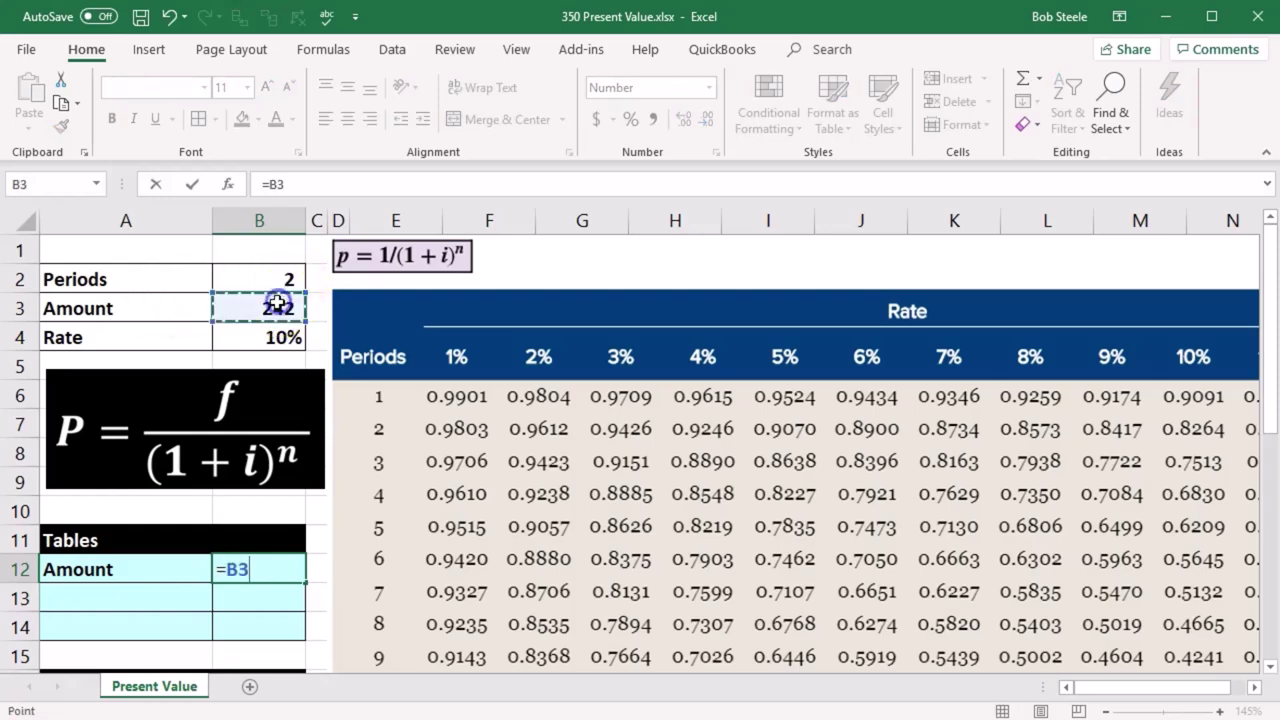
{"action": "key", "text": "Return"}
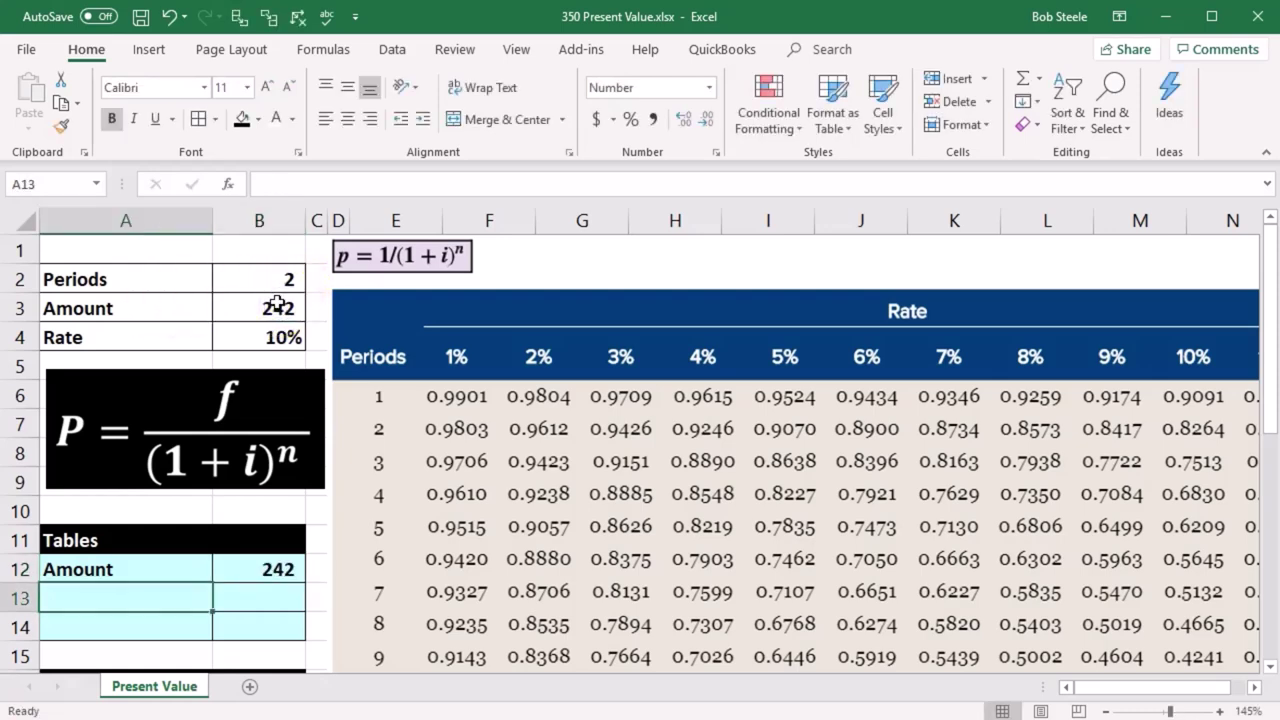
- Label A13 "Table" and enter the factor for 2 periods at 10%, .8264, in B13
{"action": "type", "text": "Table"}
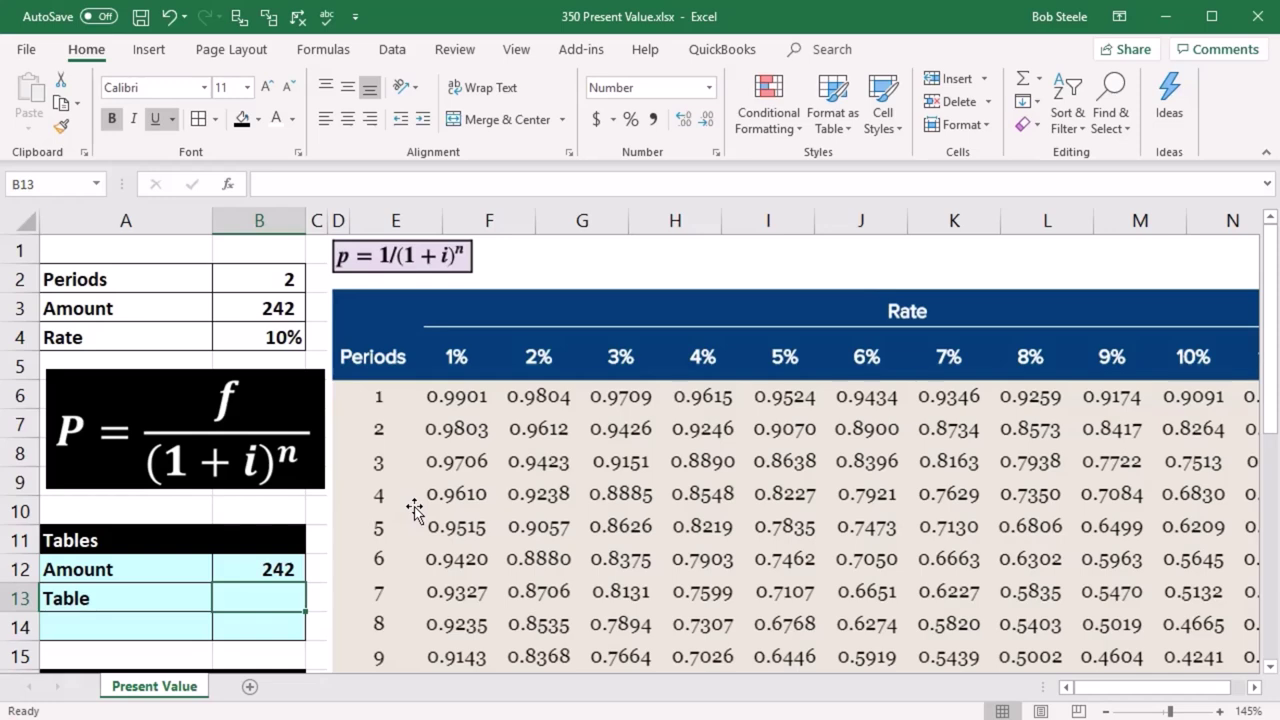
{"action": "left_click", "coordinate": [268, 310]}
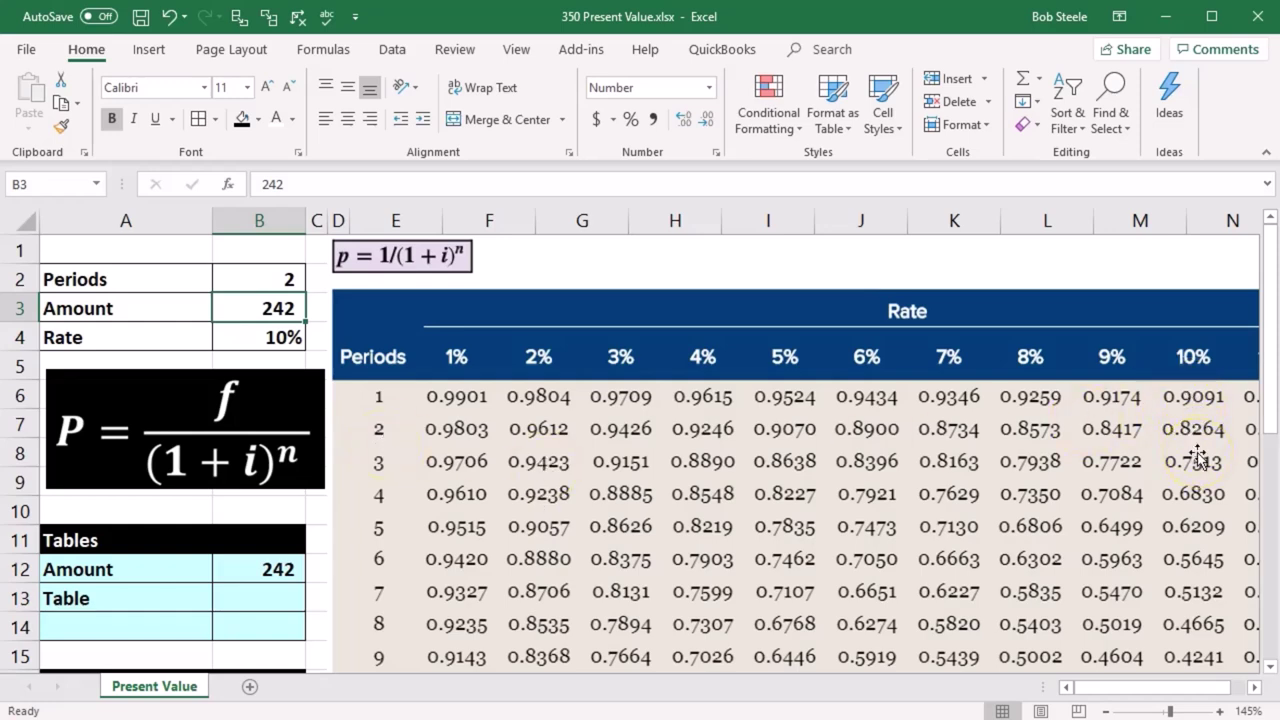
{"action": "left_click", "coordinate": [257, 600]}
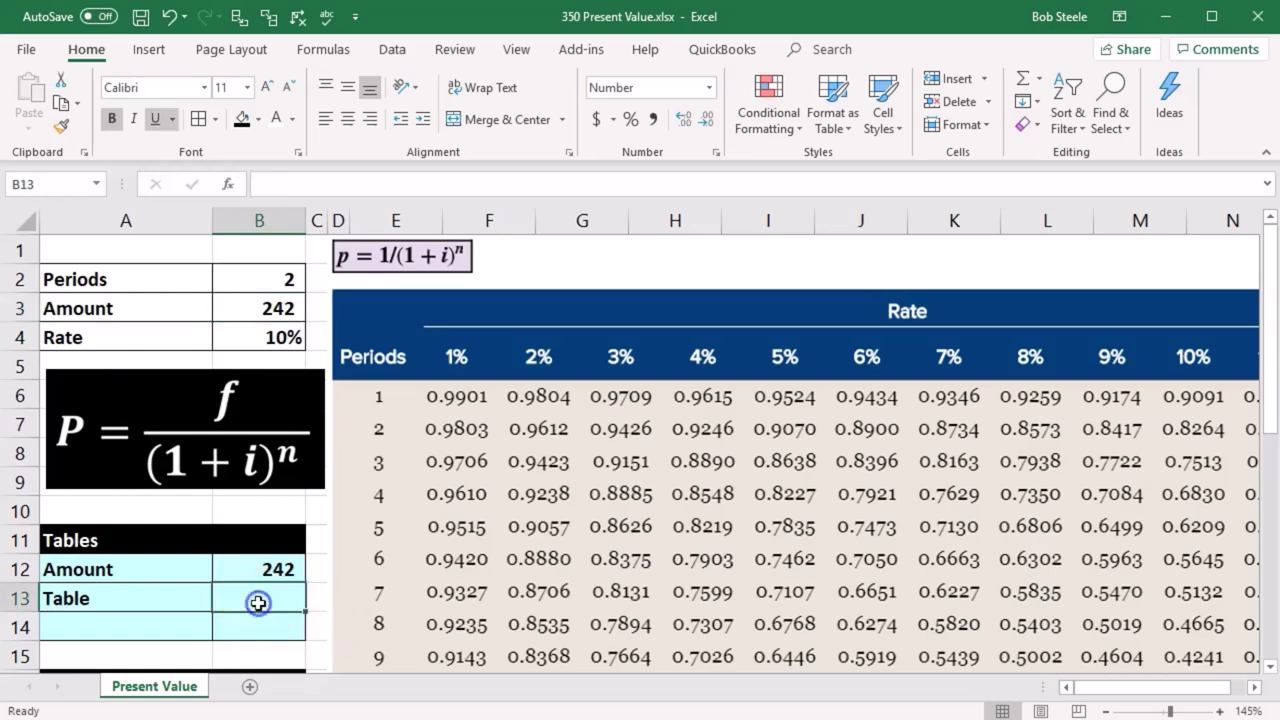
{"action": "type", "text": ".8264"}
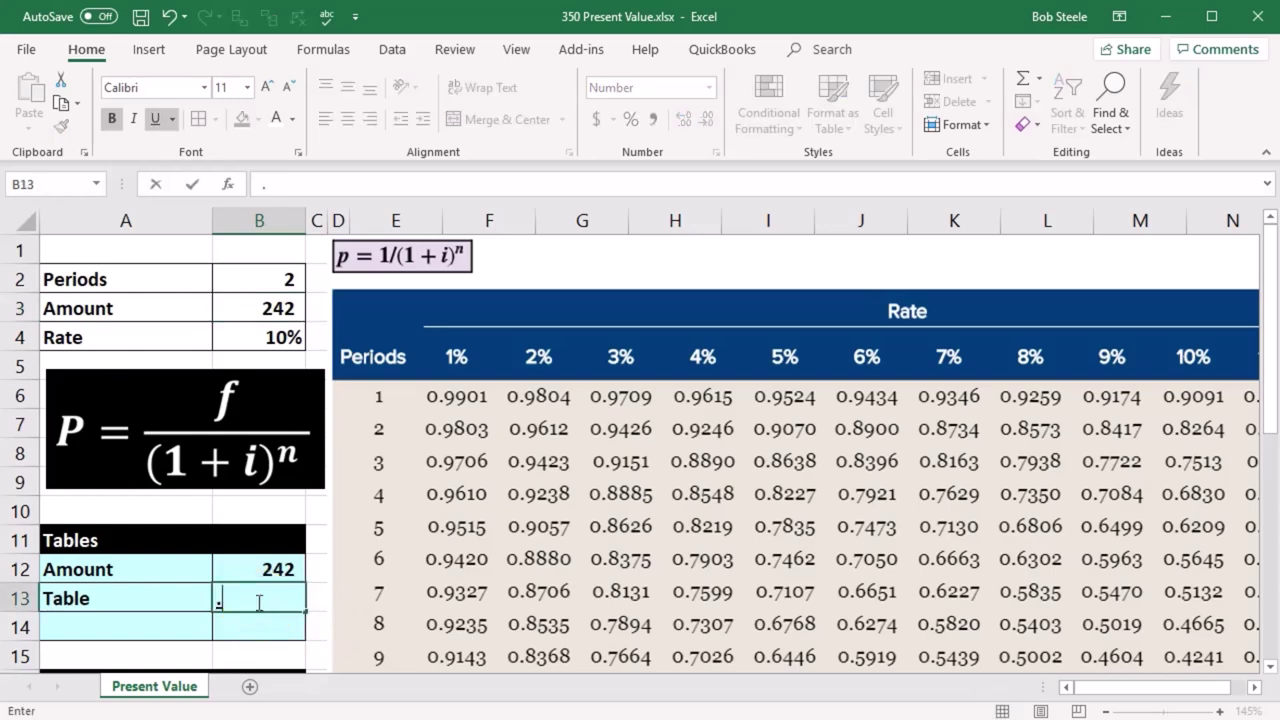
{"action": "key", "text": "Return"}
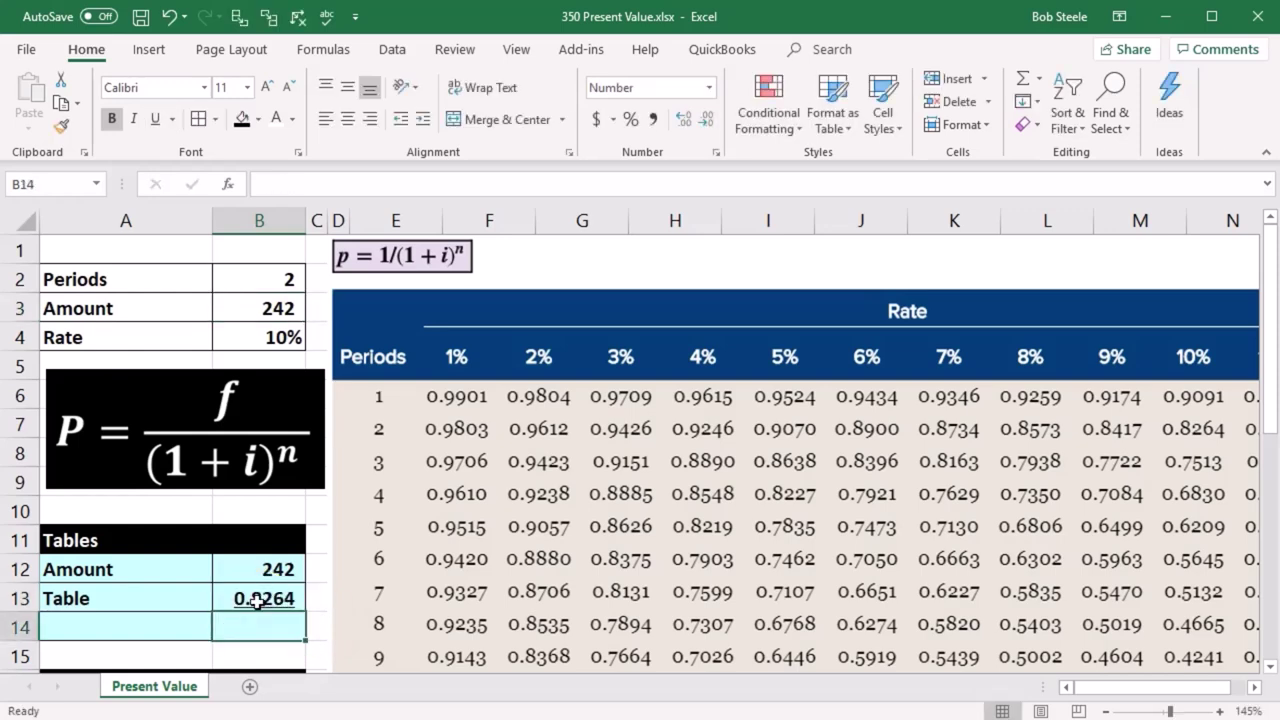
- Label cell A14 of the Tables section "Present value"
{"action": "left_click", "coordinate": [257, 600]}
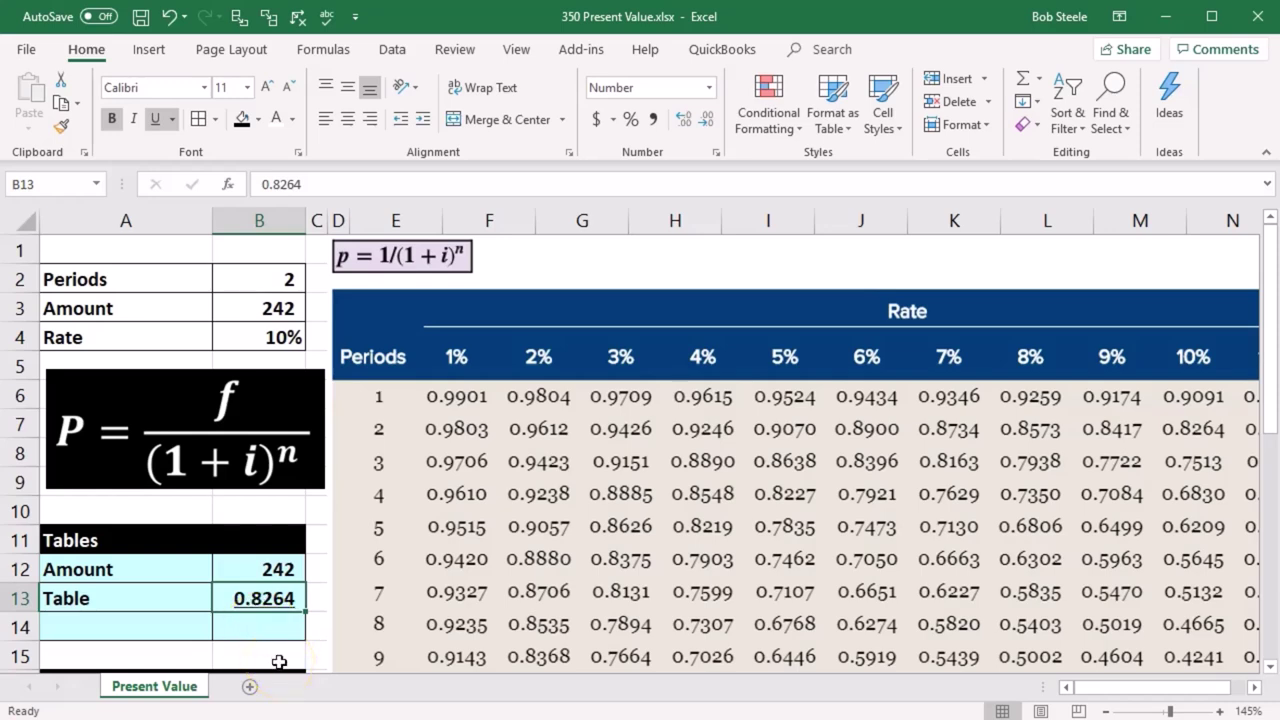
{"action": "key", "text": "Return"}
{"action": "key", "text": "Left"}
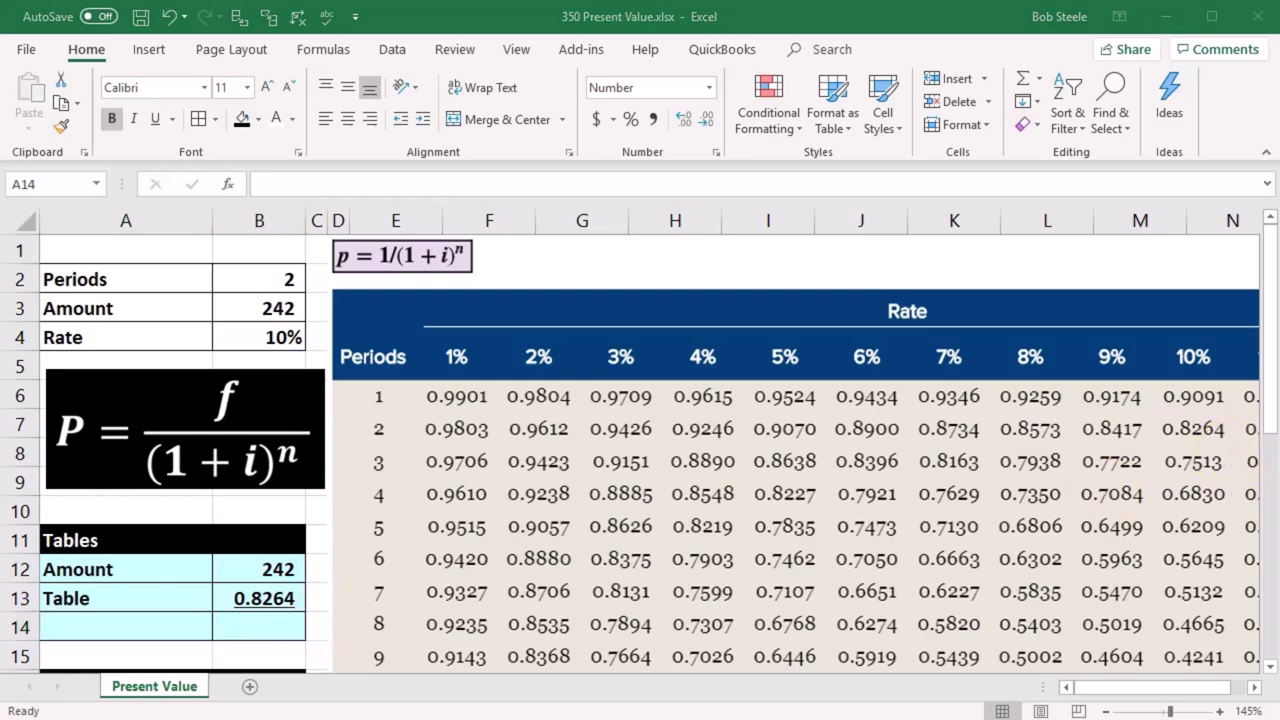
{"action": "left_click", "coordinate": [90, 618]}
{"action": "type", "text": "Present value"}
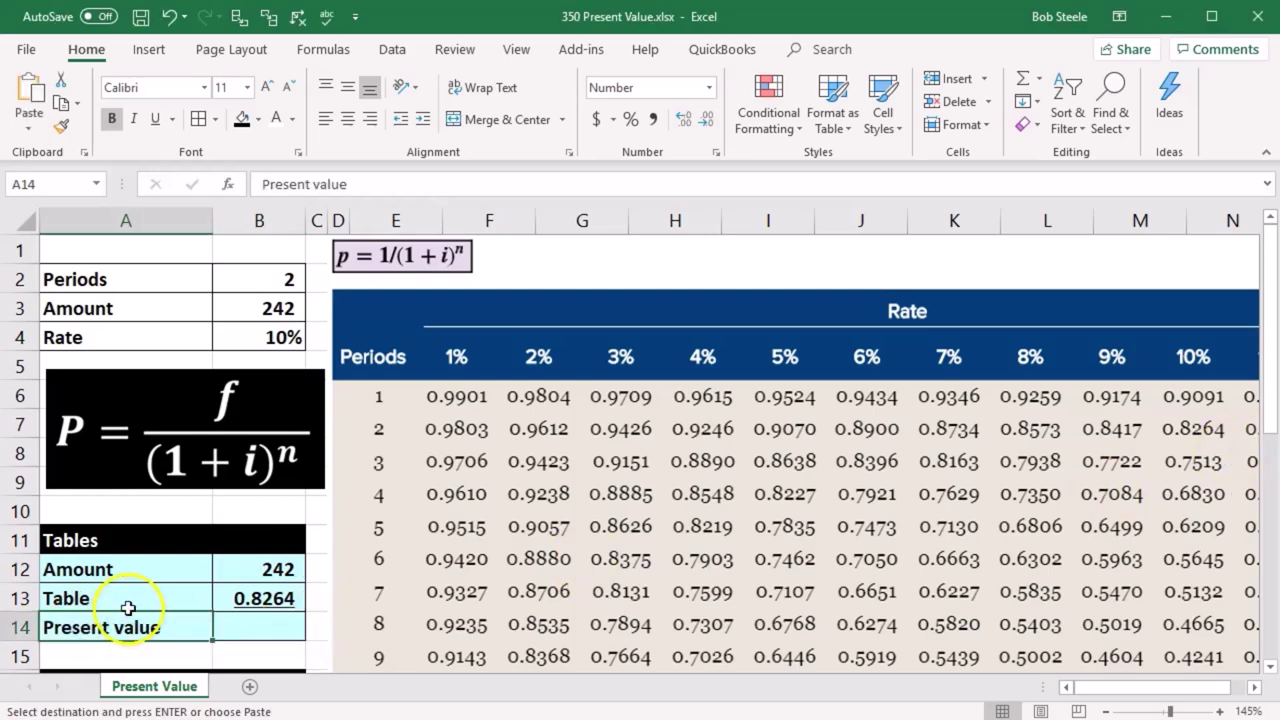
- Calculate the present value in B14 by multiplying the amount by the table factor with =B12*B13
{"action": "left_click", "coordinate": [255, 630]}
{"action": "type", "text": "="}
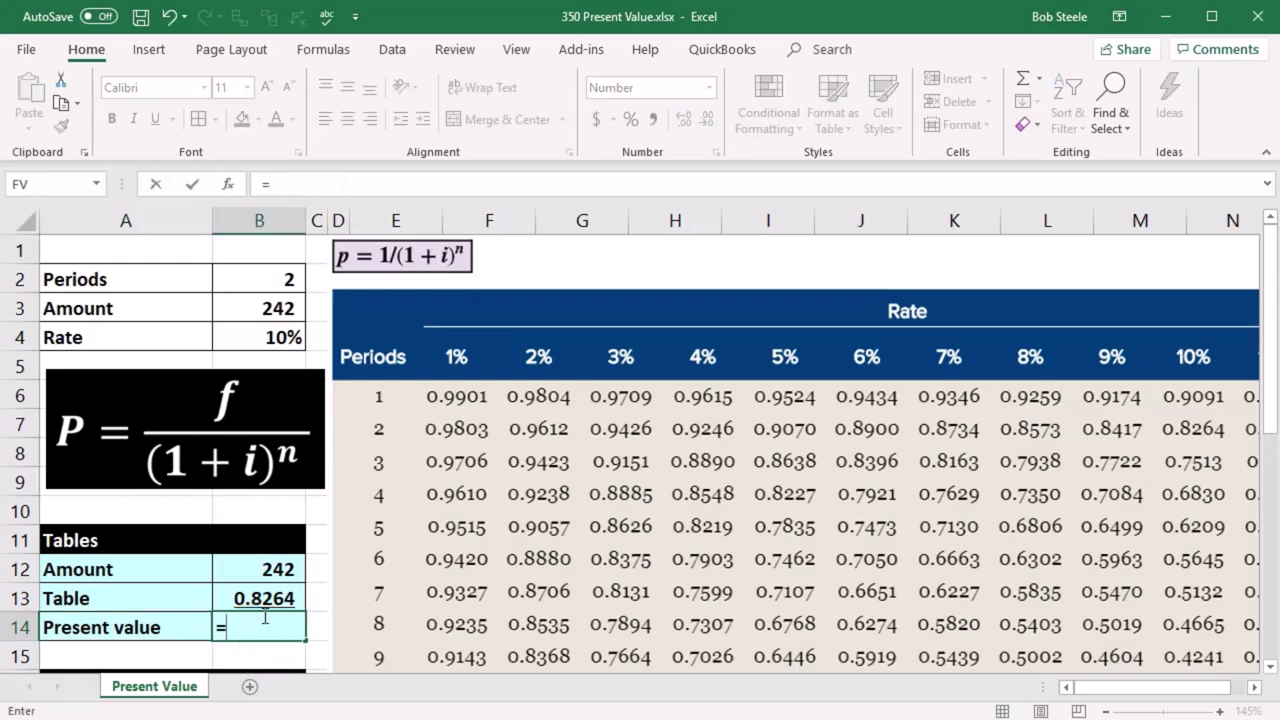
{"action": "left_click", "coordinate": [279, 571]}
{"action": "type", "text": "*"}
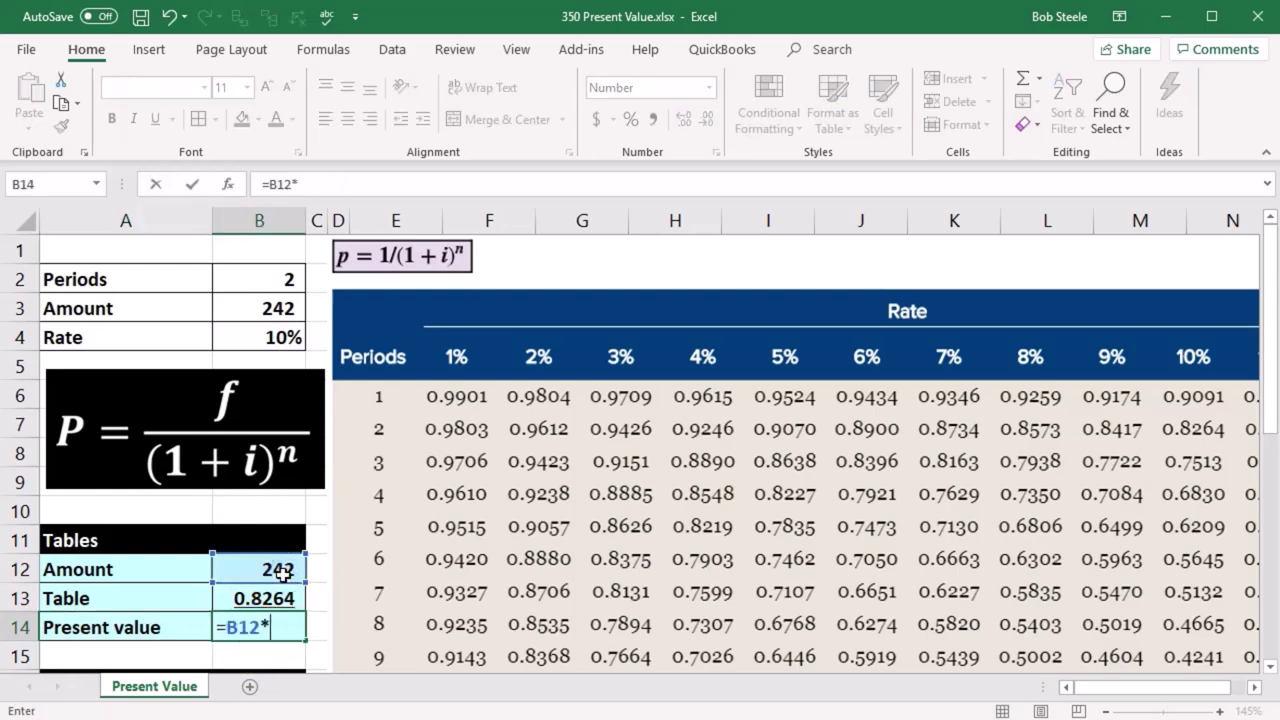
{"action": "left_click", "coordinate": [272, 598]}
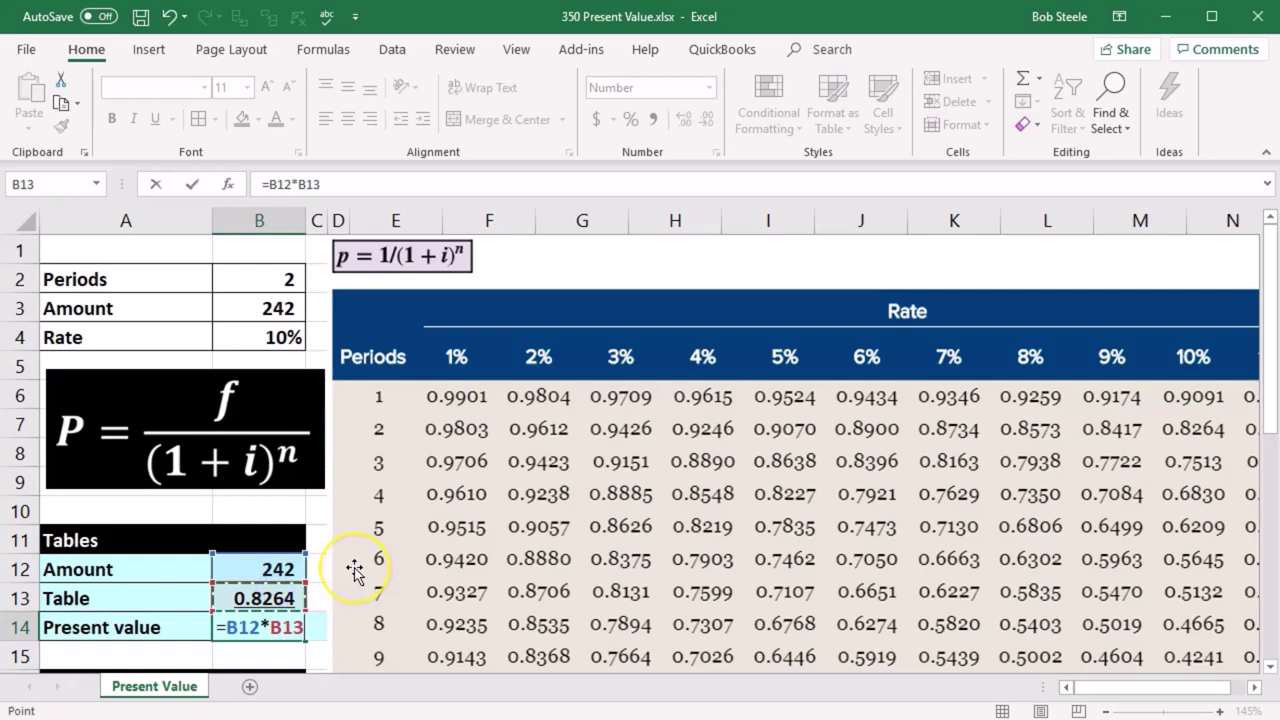
{"action": "key", "text": "Return"}
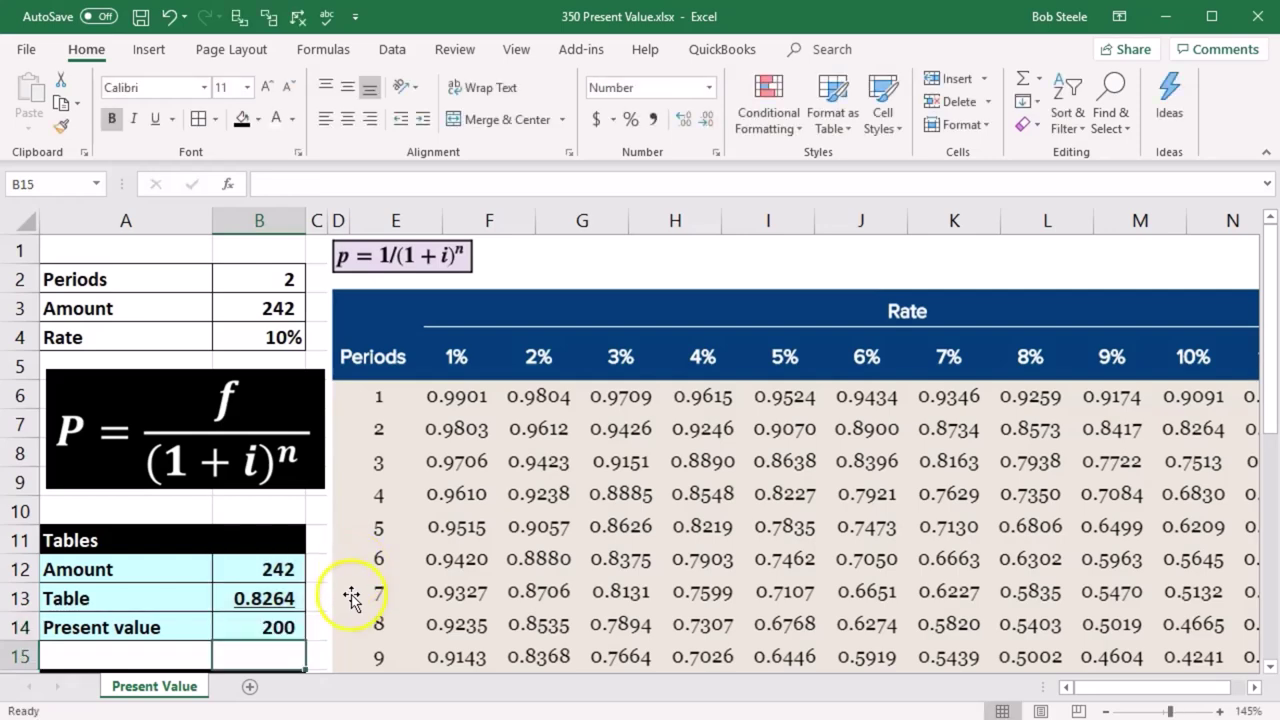
{"action": "left_click", "coordinate": [300, 568]}
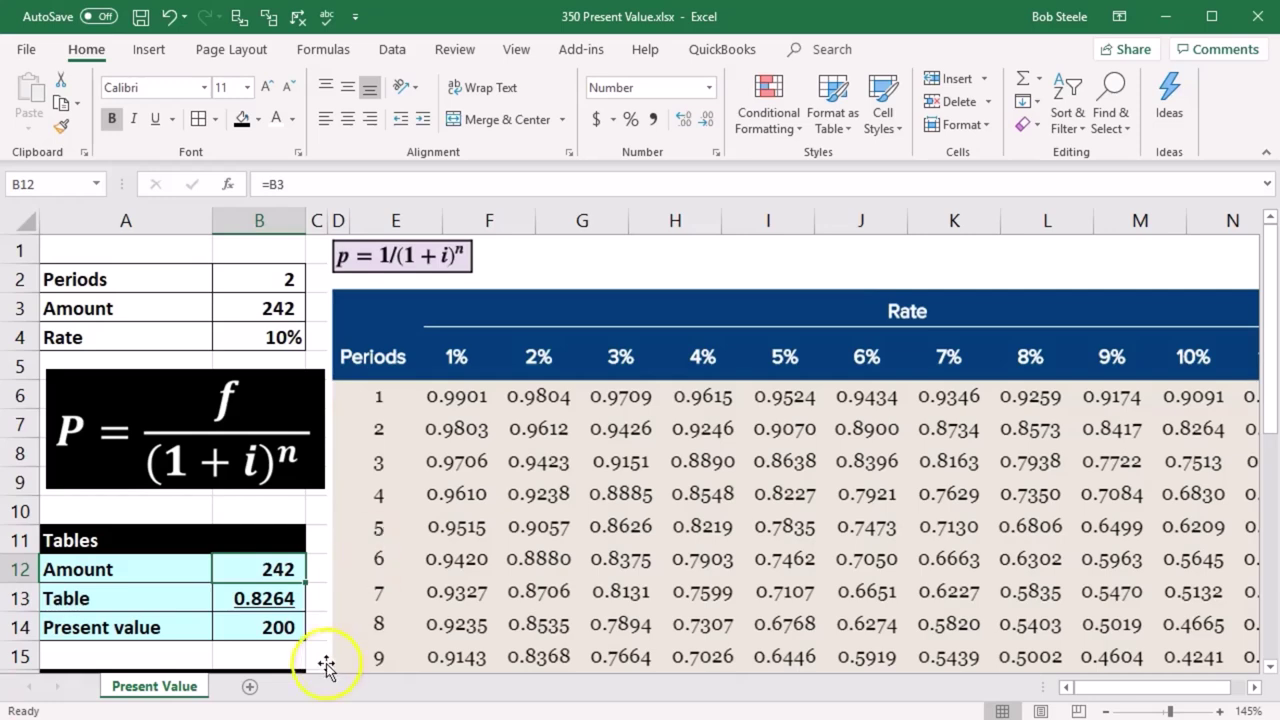
{"action": "left_click", "coordinate": [277, 630]}
- Start inserting a function in B17 of the Excel section and search for "present value"
{"action": "scroll", "coordinate": [458, 598], "scroll_direction": "down", "scroll_amount": 1}
{"action": "scroll", "coordinate": [458, 598], "scroll_direction": "down", "scroll_amount": 1}
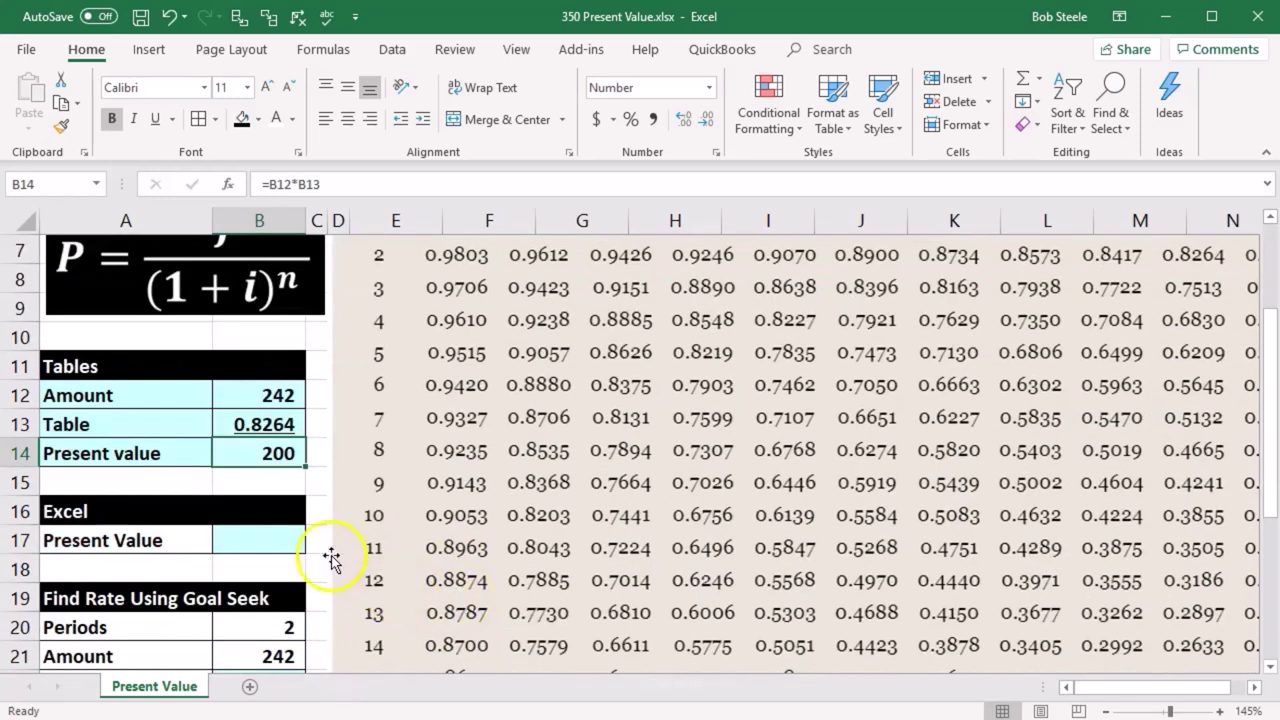
{"action": "left_click", "coordinate": [290, 538]}
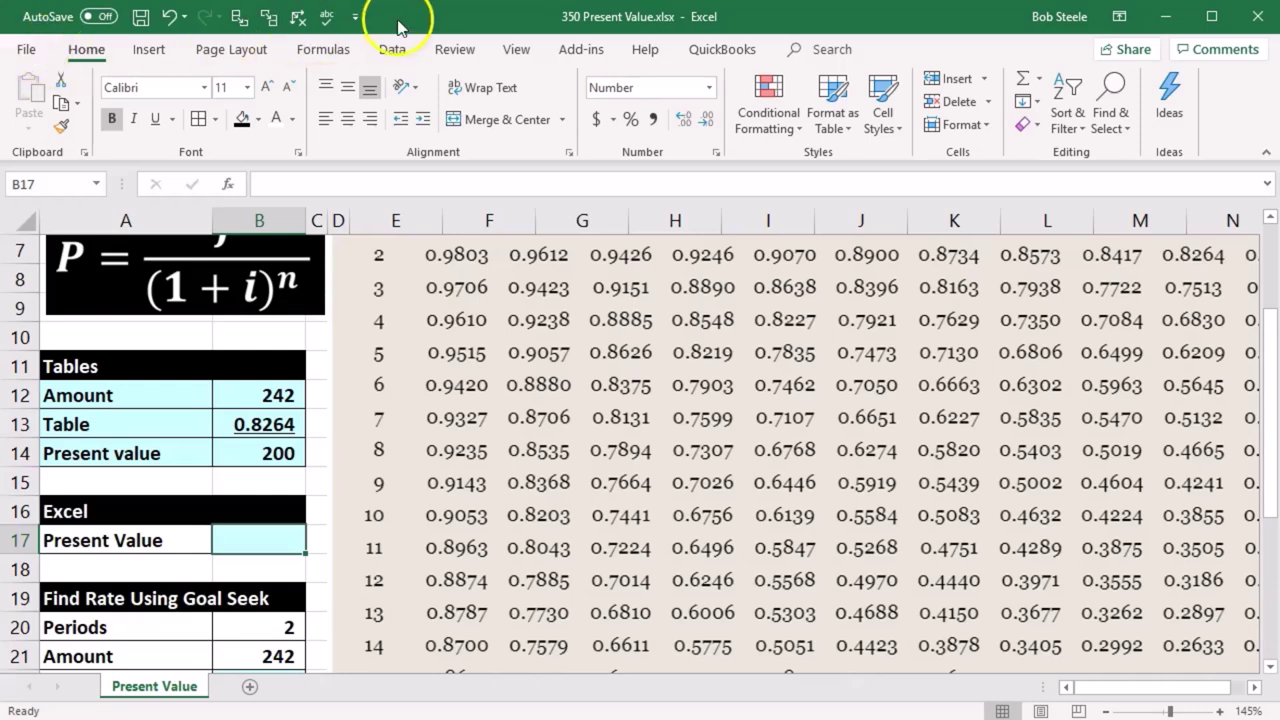
{"action": "left_click", "coordinate": [397, 50]}
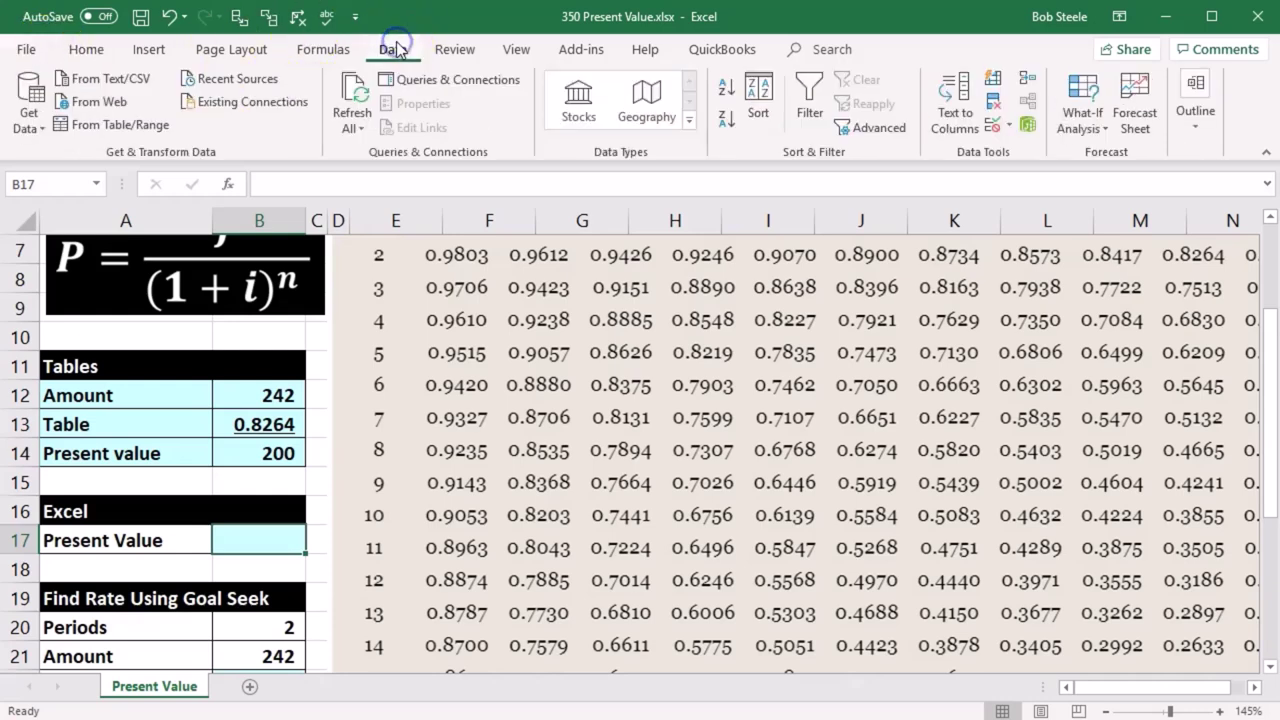
{"action": "left_click", "coordinate": [325, 51]}
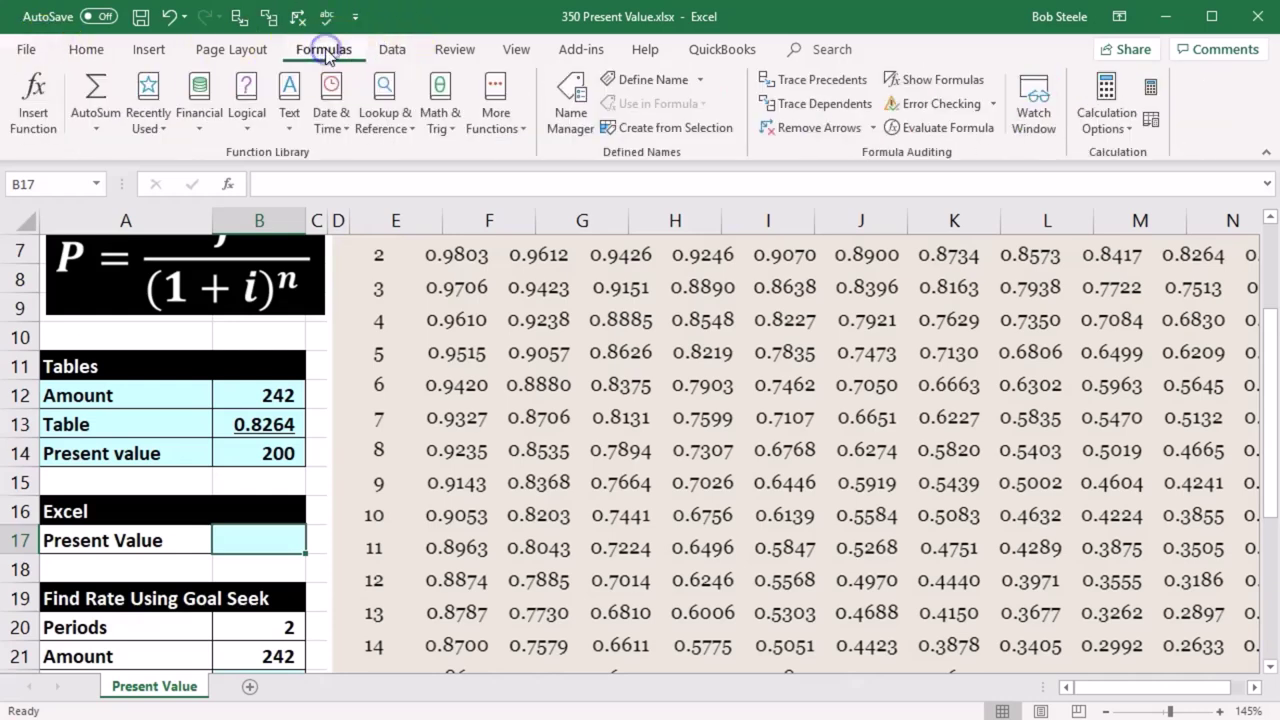
{"action": "left_click", "coordinate": [42, 100]}
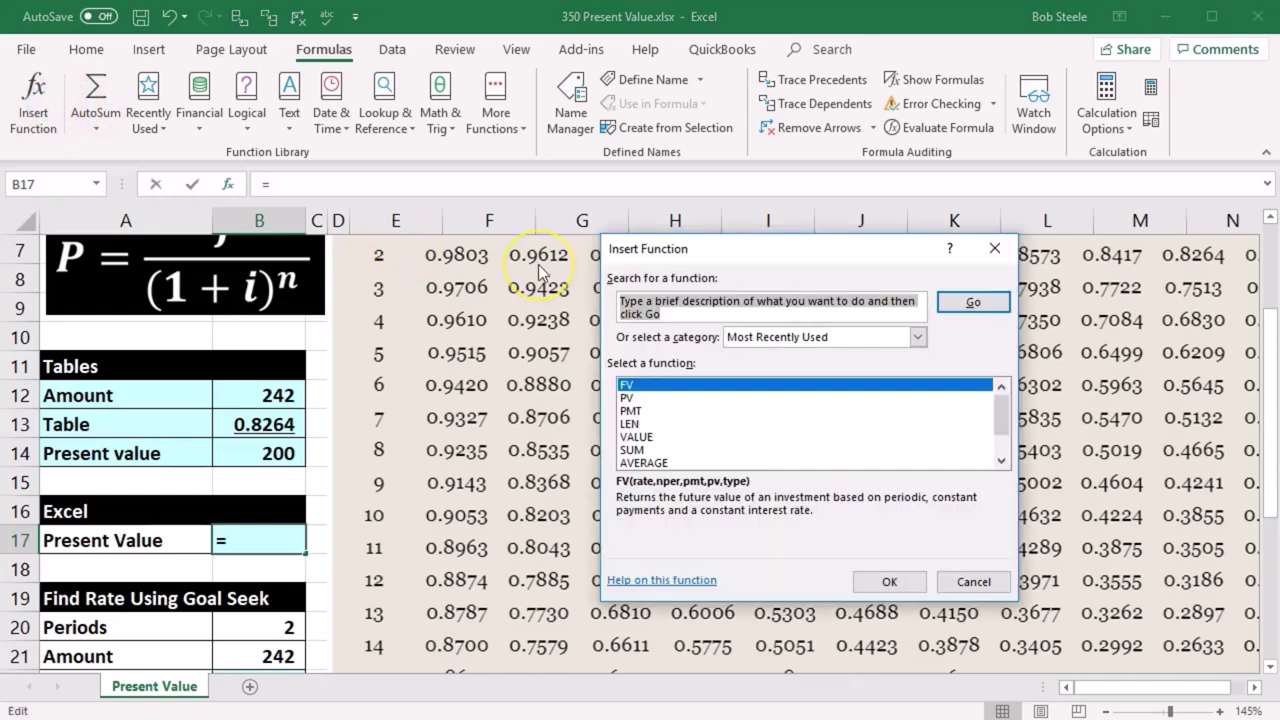
{"action": "type", "text": "pR"}
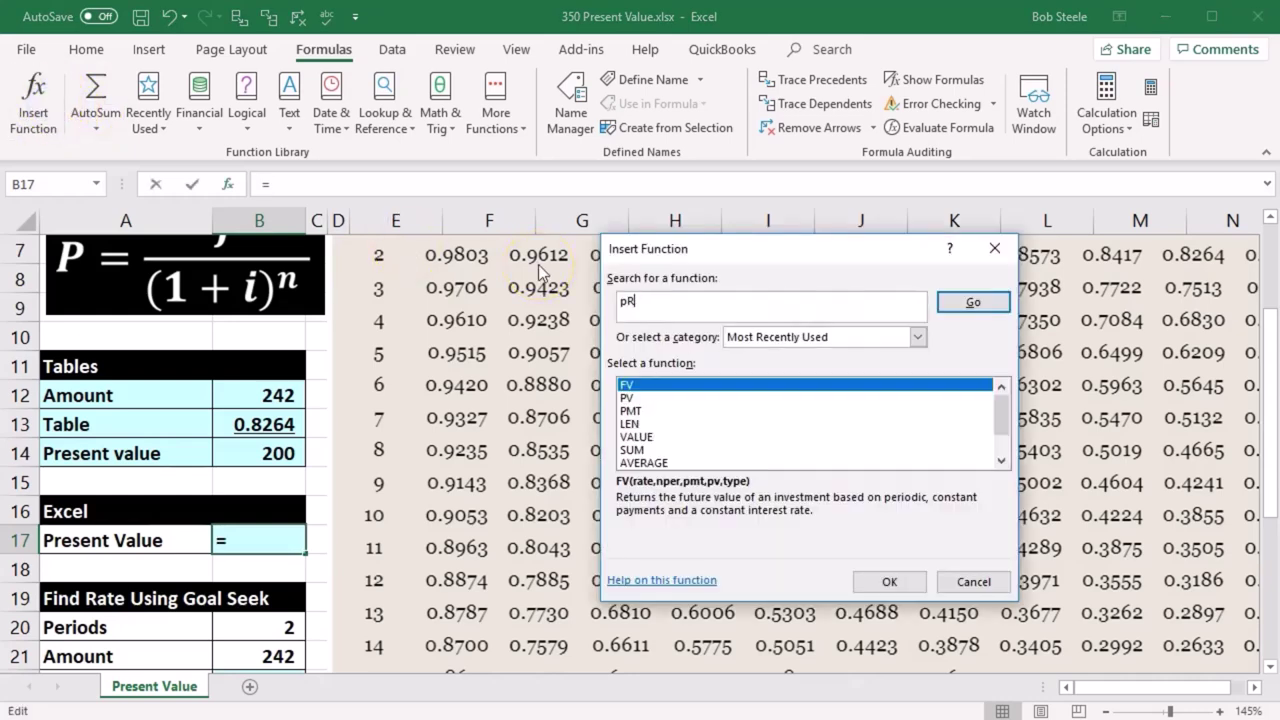
{"action": "type", "text": "ESENT VALUE"}
{"action": "key", "text": "Return"}
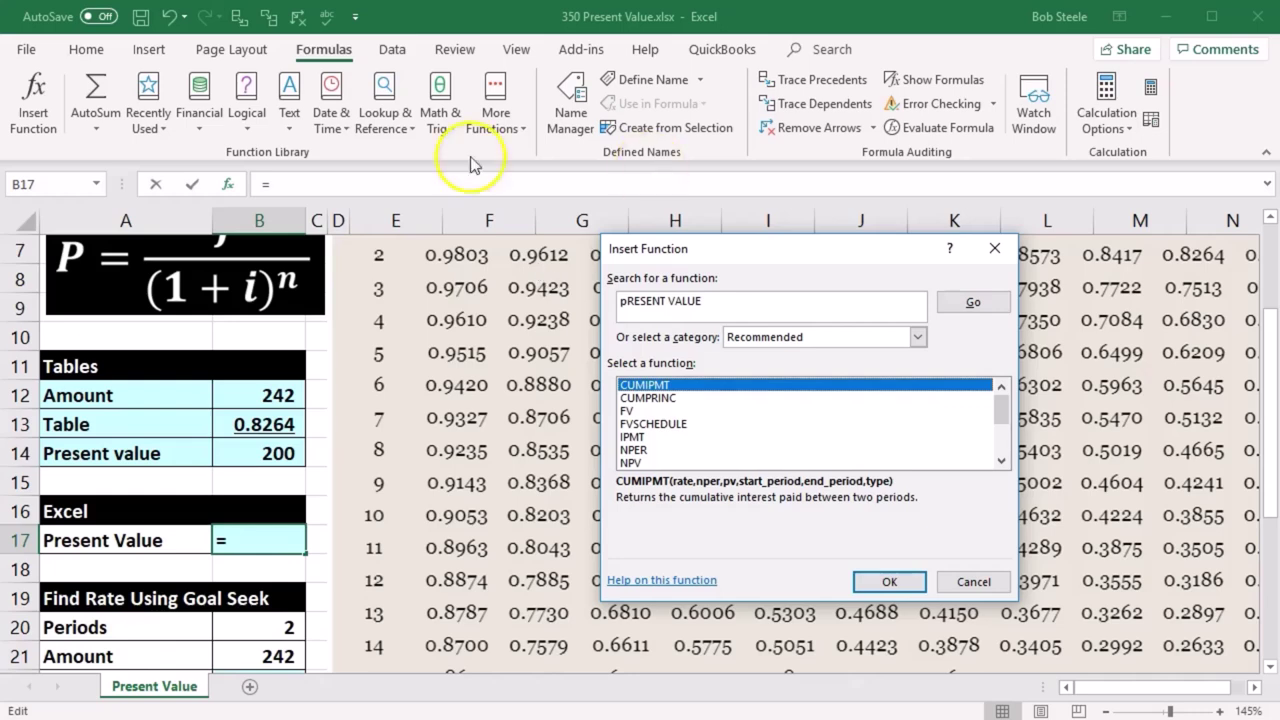
{"action": "left_click", "coordinate": [968, 297]}
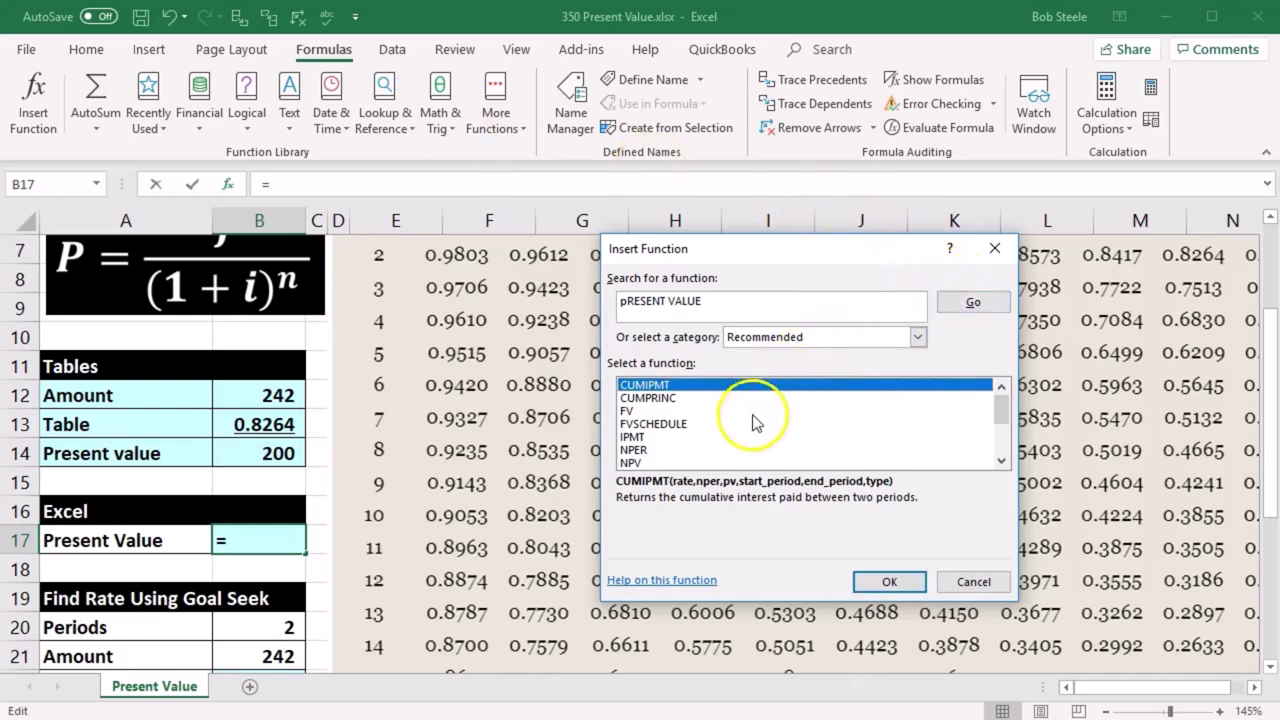
- Choose the PV function from the recommended functions for cell B17
{"action": "scroll", "coordinate": [741, 430], "scroll_direction": "down", "scroll_amount": 1}
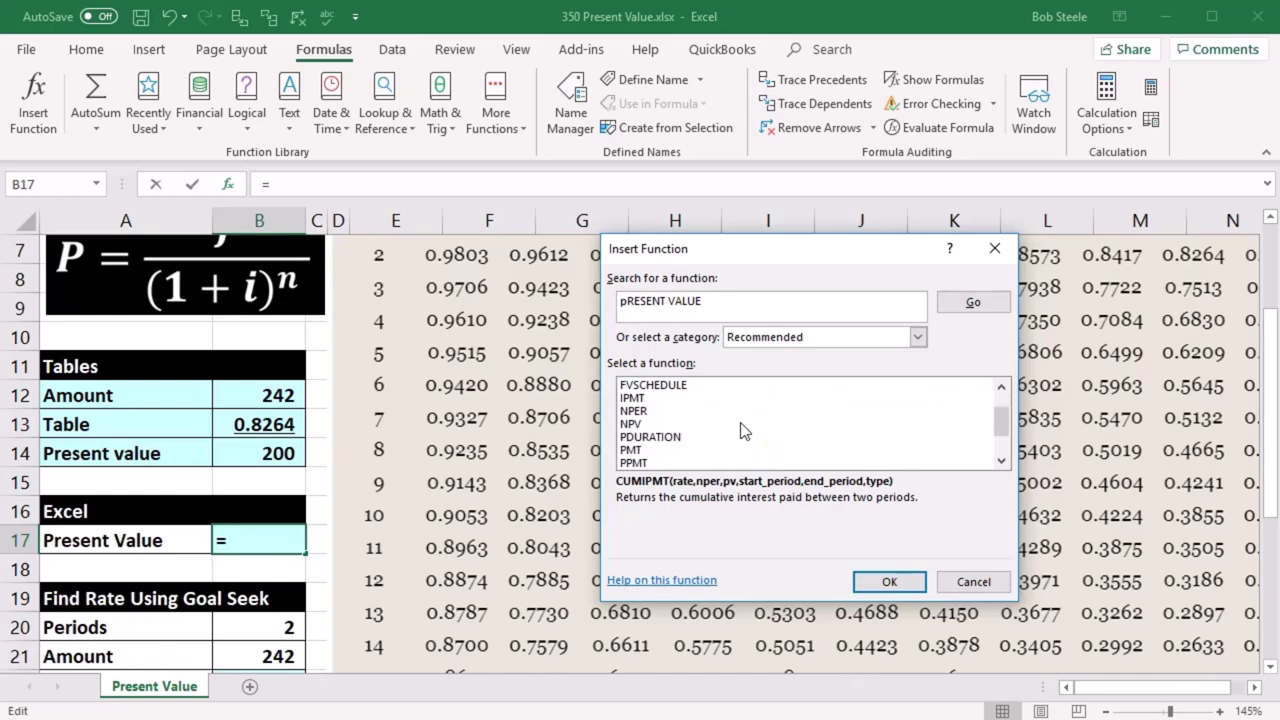
{"action": "scroll", "coordinate": [741, 430], "scroll_direction": "down", "scroll_amount": 1}
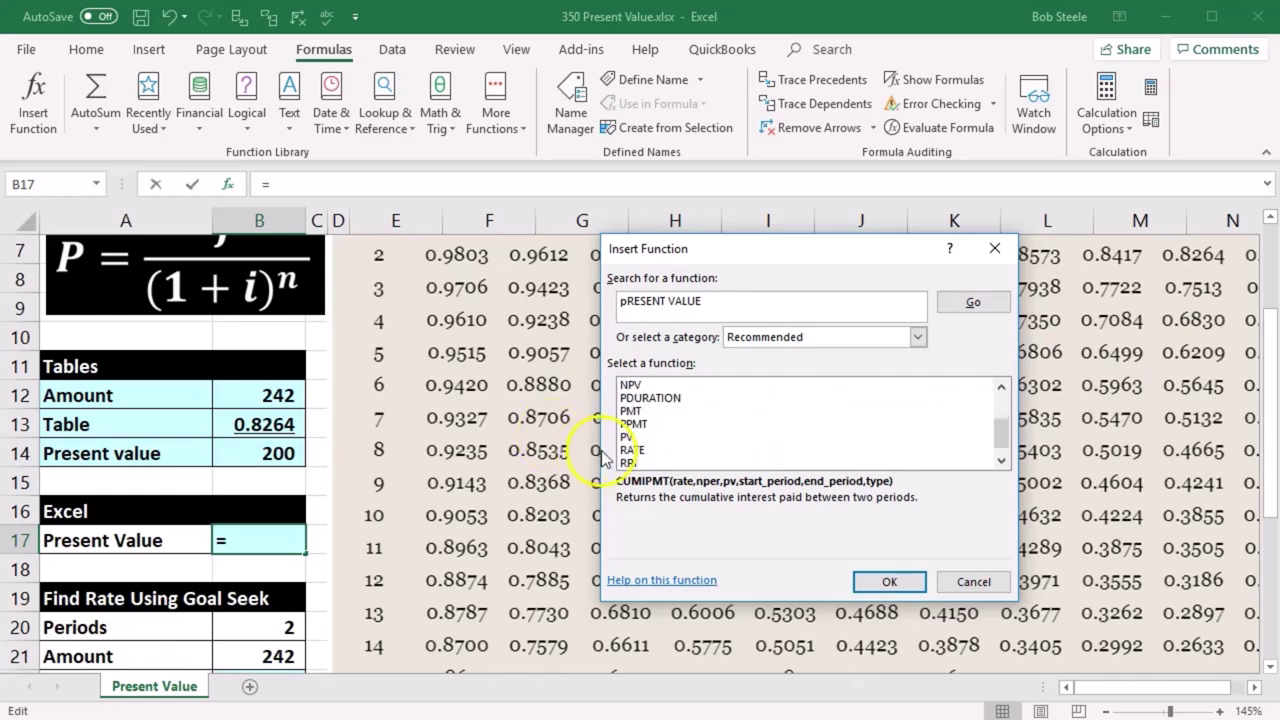
{"action": "left_click", "coordinate": [628, 437]}
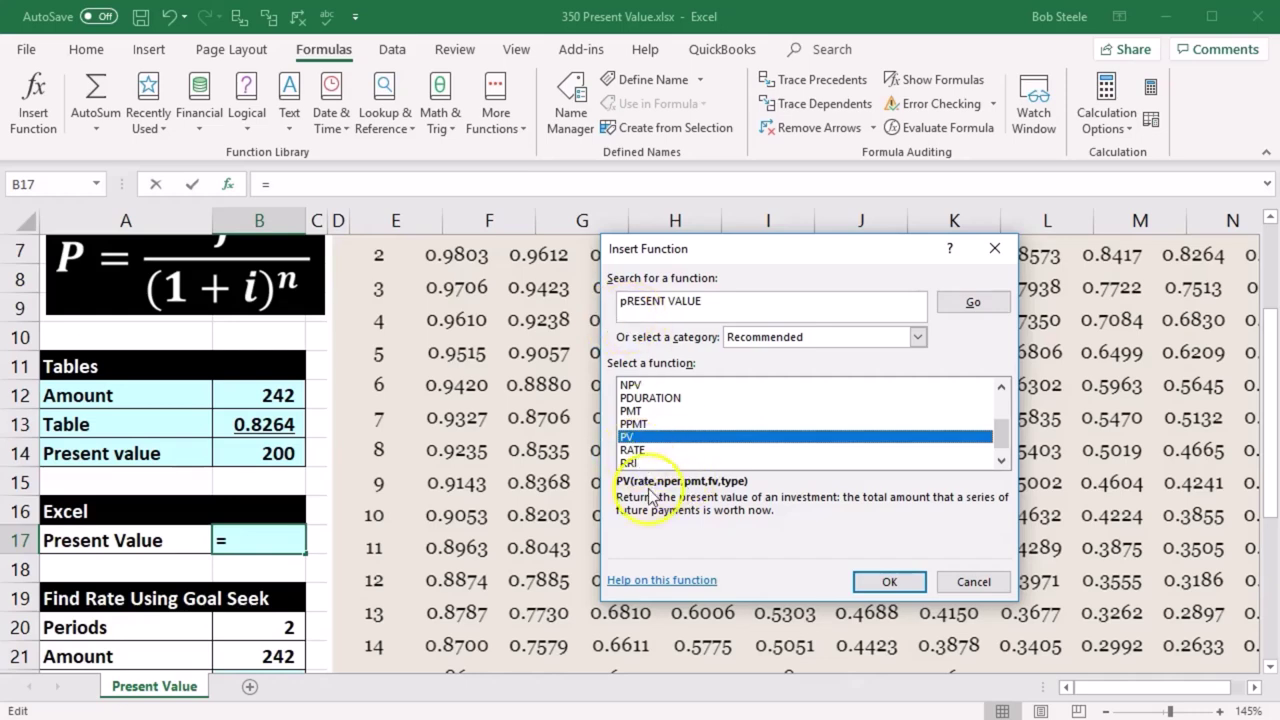
{"action": "left_click", "coordinate": [870, 587]}
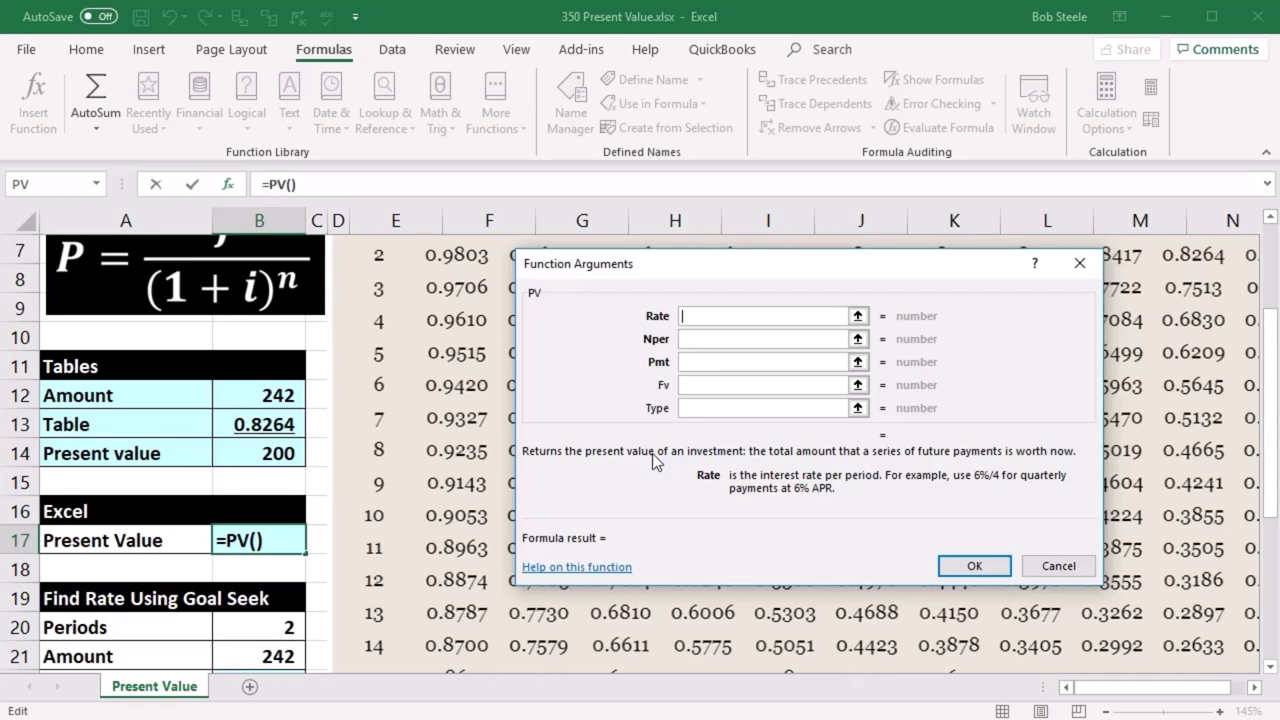
- Set the PV function's Rate argument to B4 and its Nper argument to B2
{"action": "scroll", "coordinate": [415, 437], "scroll_direction": "up", "scroll_amount": 2}
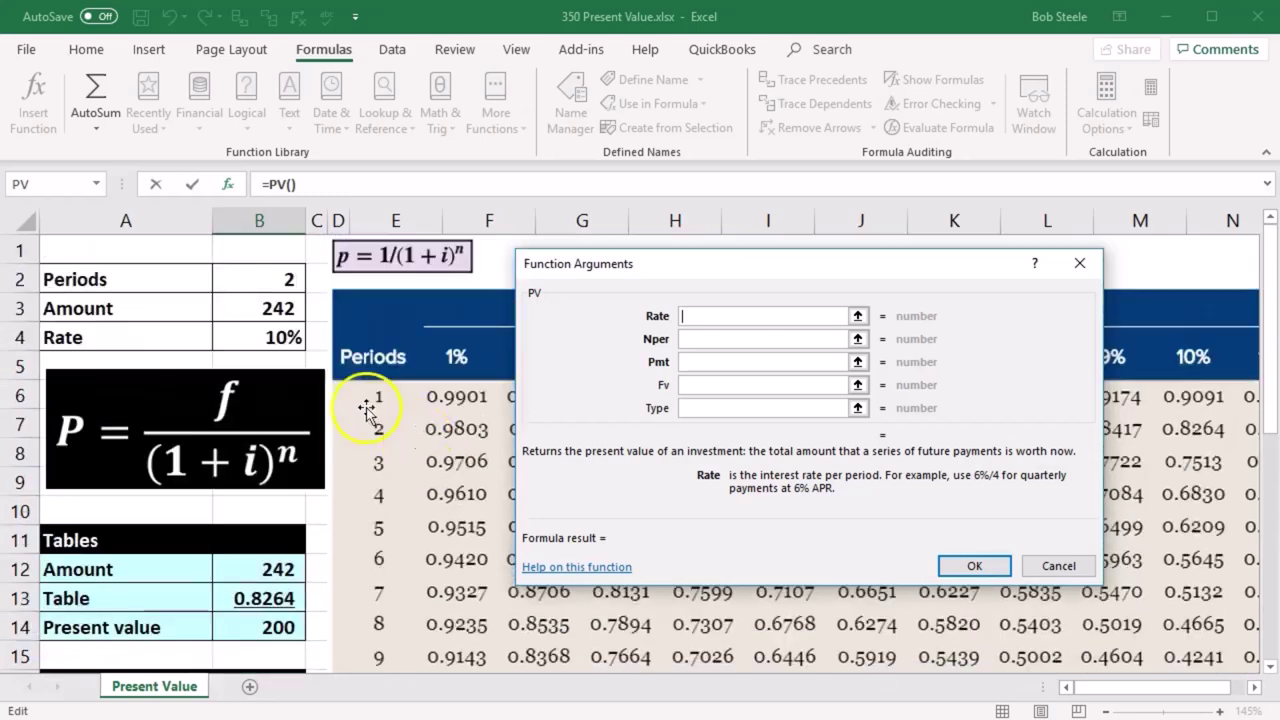
{"action": "left_click", "coordinate": [282, 336]}
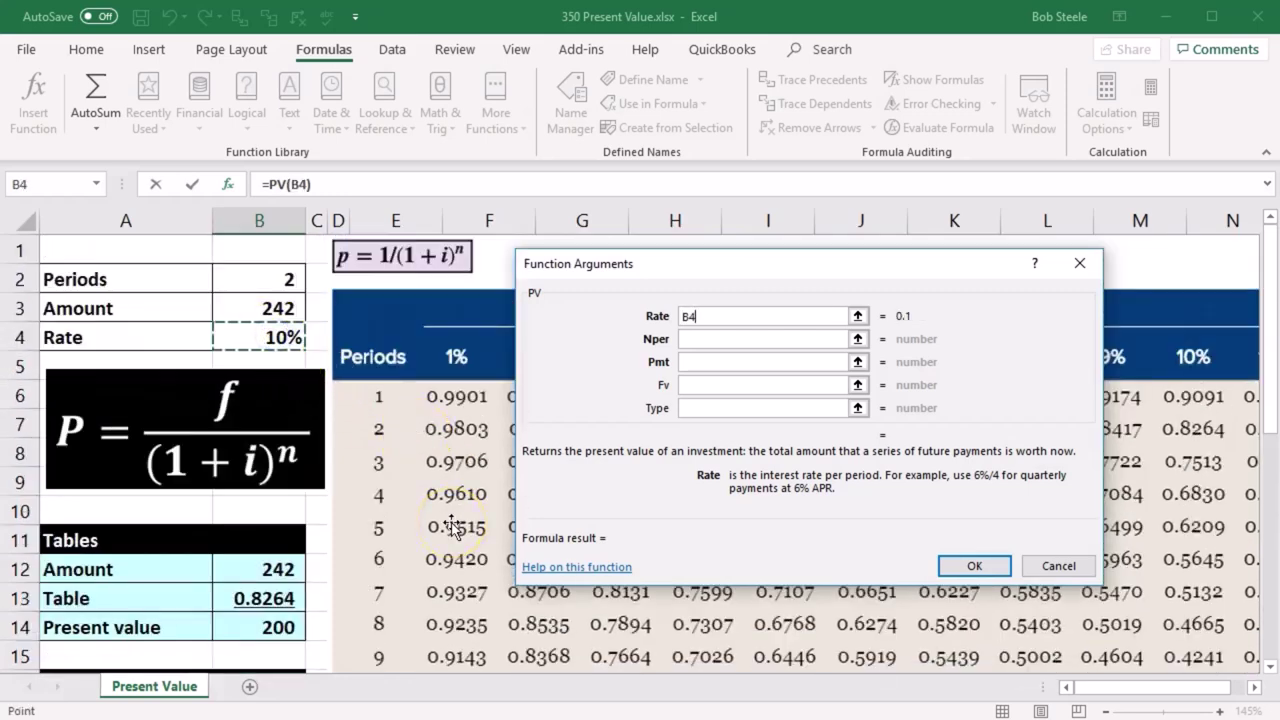
{"action": "left_click", "coordinate": [694, 345]}
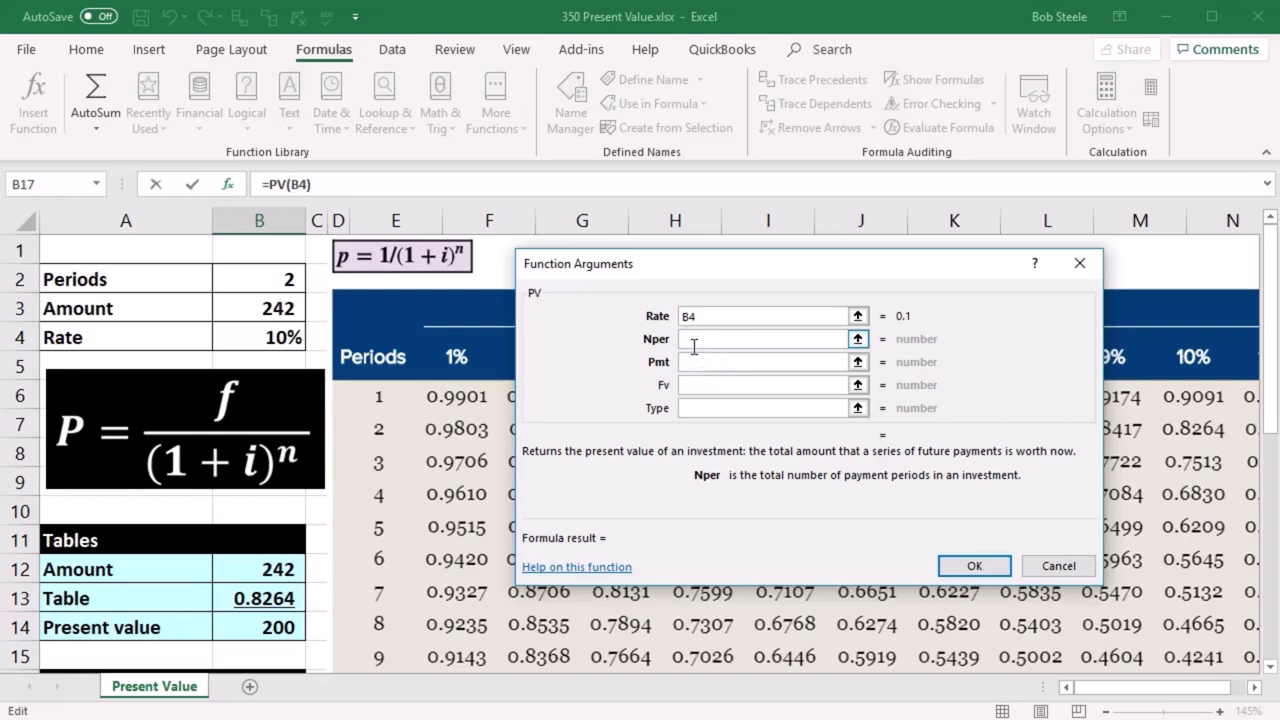
{"action": "left_click", "coordinate": [266, 277]}
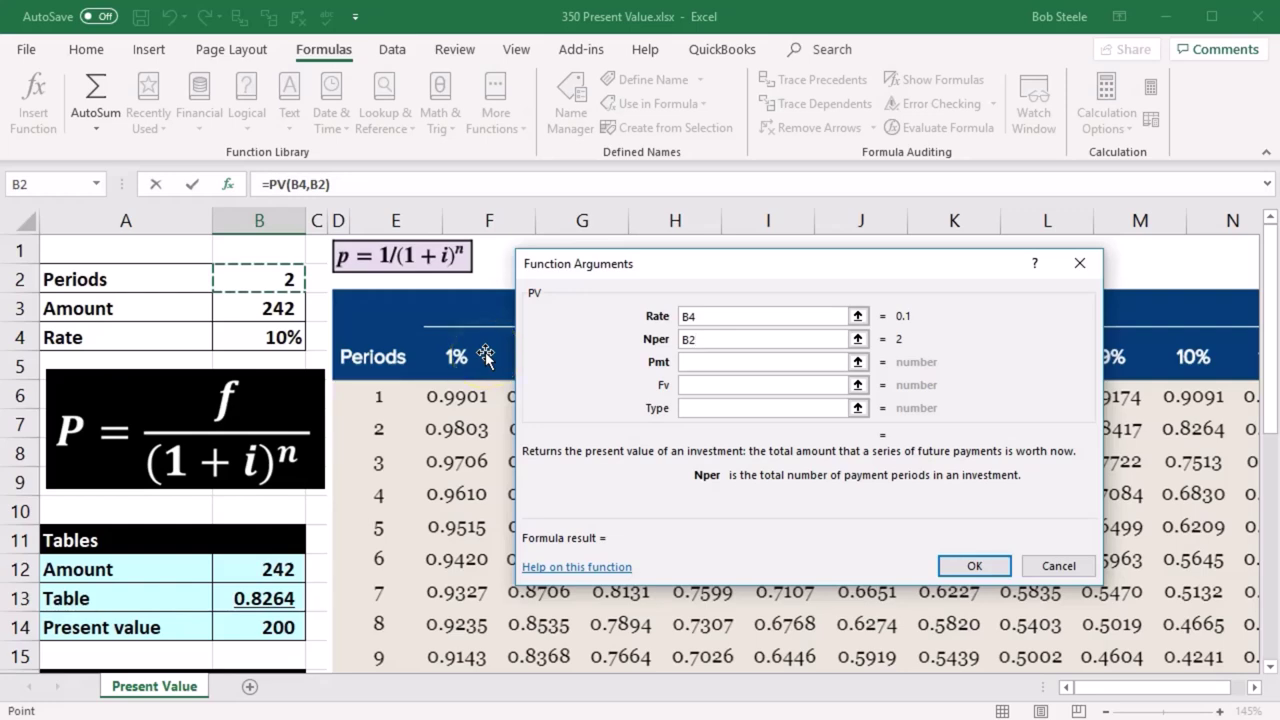
{"action": "left_click", "coordinate": [736, 312]}
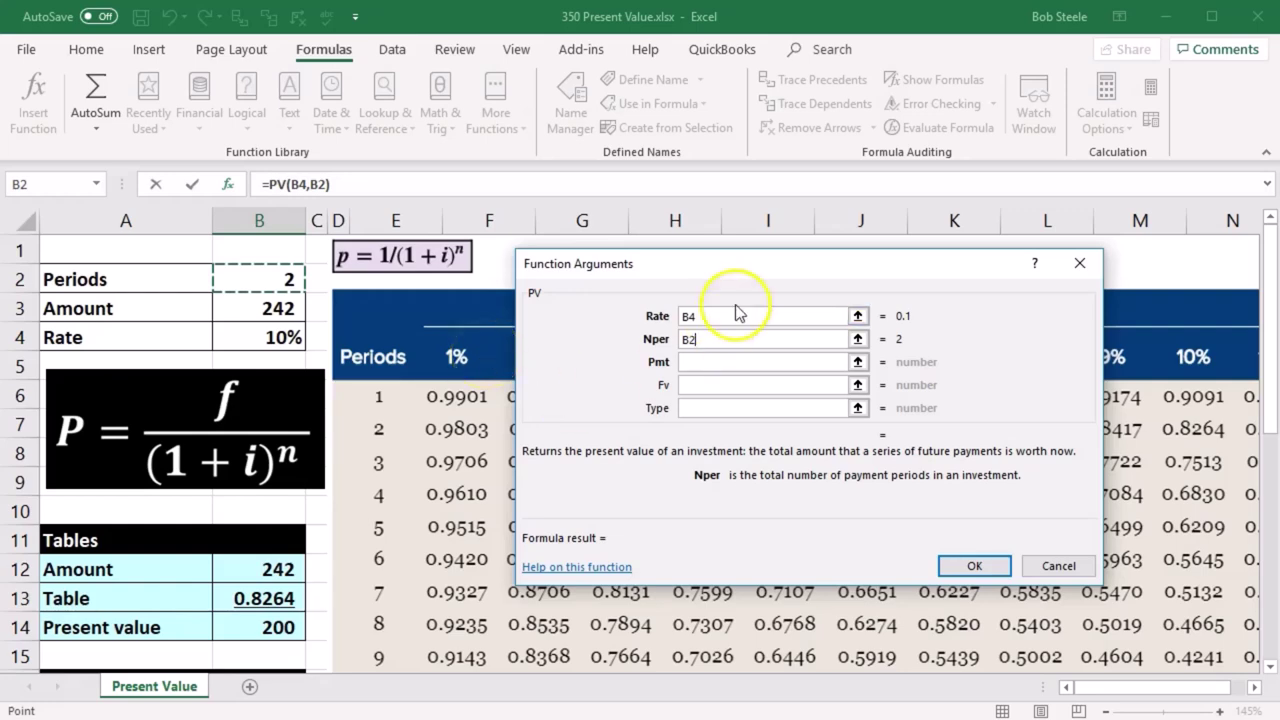
{"action": "left_click", "coordinate": [723, 317]}
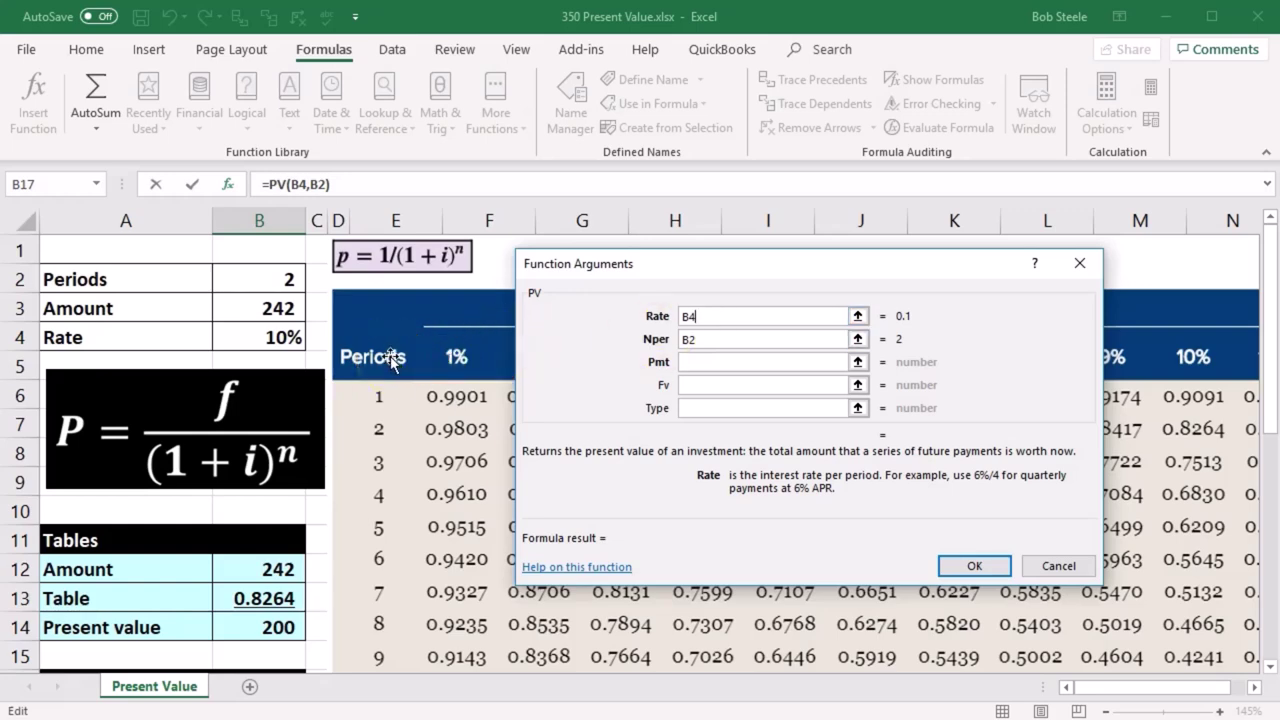
- Set Pmt to 0 and Fv to 242, leave Type empty, and enter the PV function in B17
{"action": "left_click", "coordinate": [685, 363]}
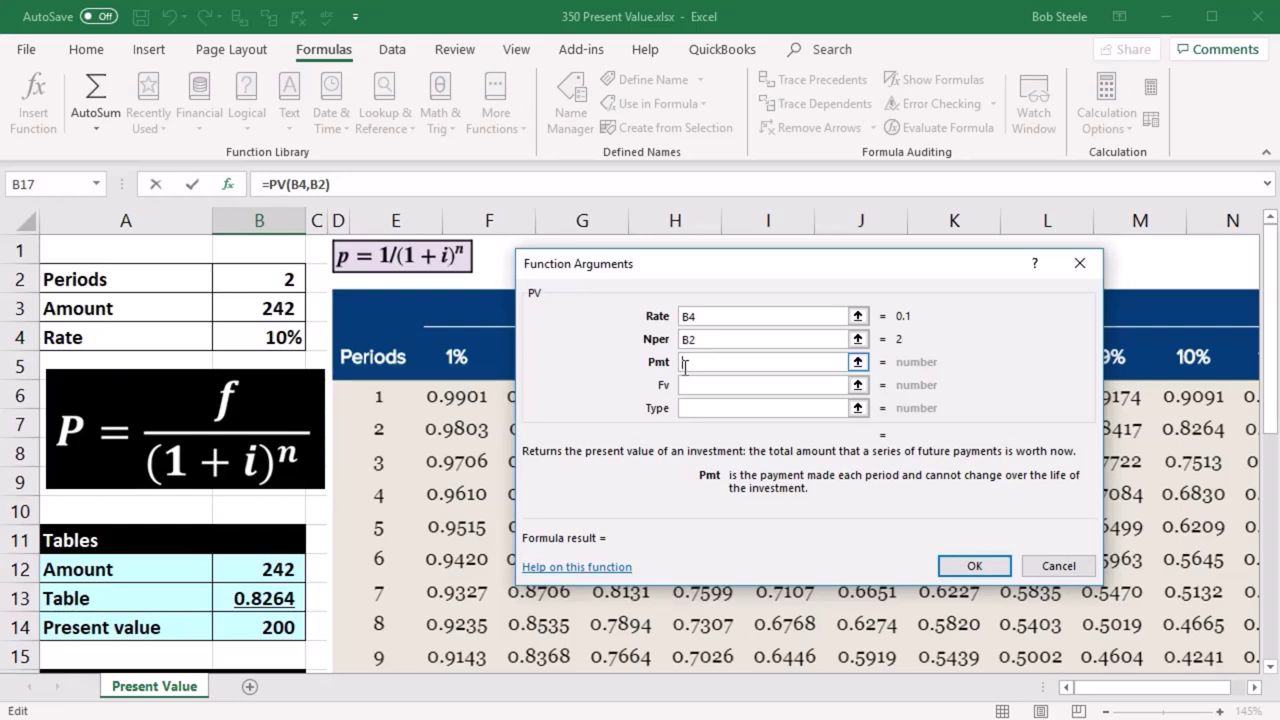
{"action": "type", "text": "0"}
{"action": "left_click", "coordinate": [684, 384]}
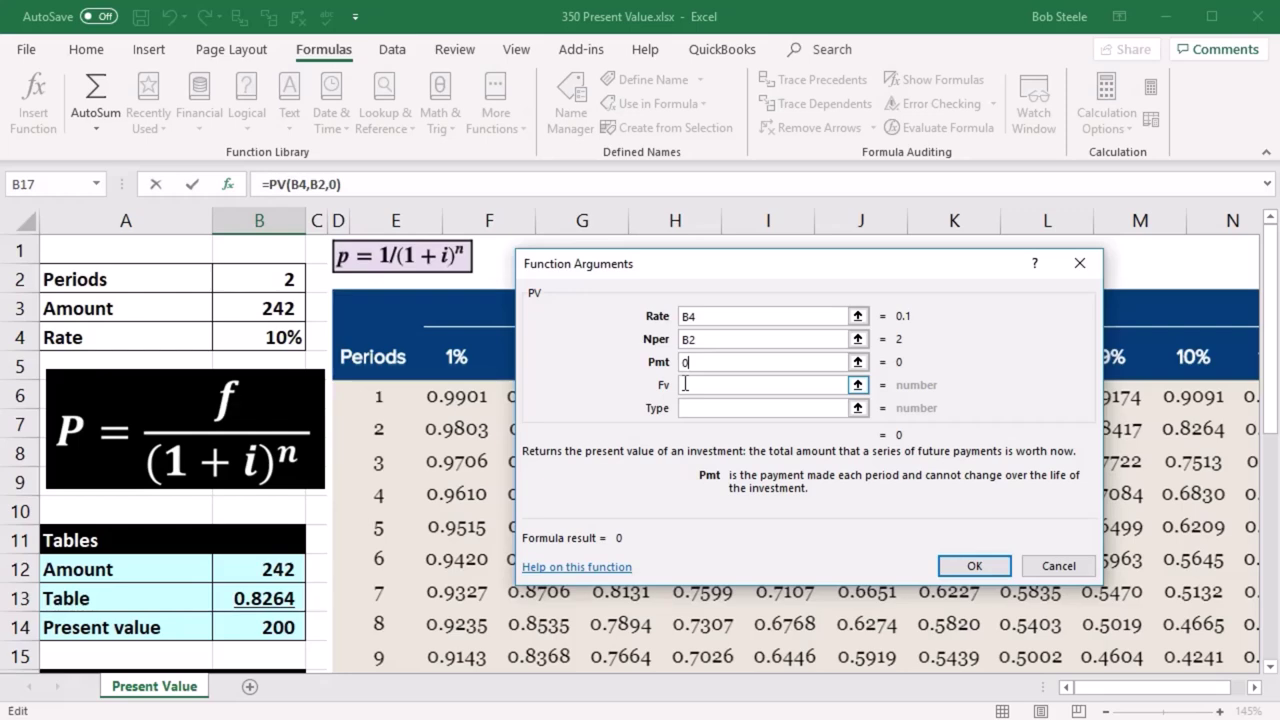
{"action": "left_click", "coordinate": [700, 364]}
{"action": "left_click", "coordinate": [694, 384]}
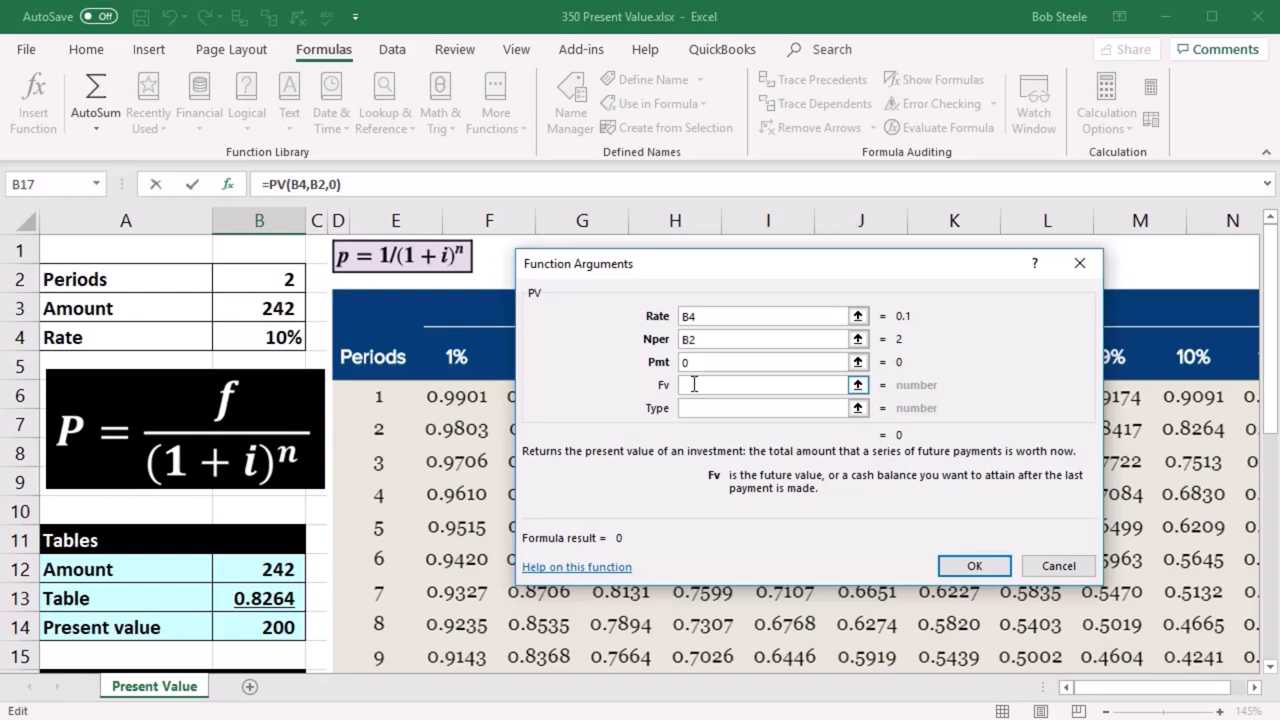
{"action": "type", "text": "242"}
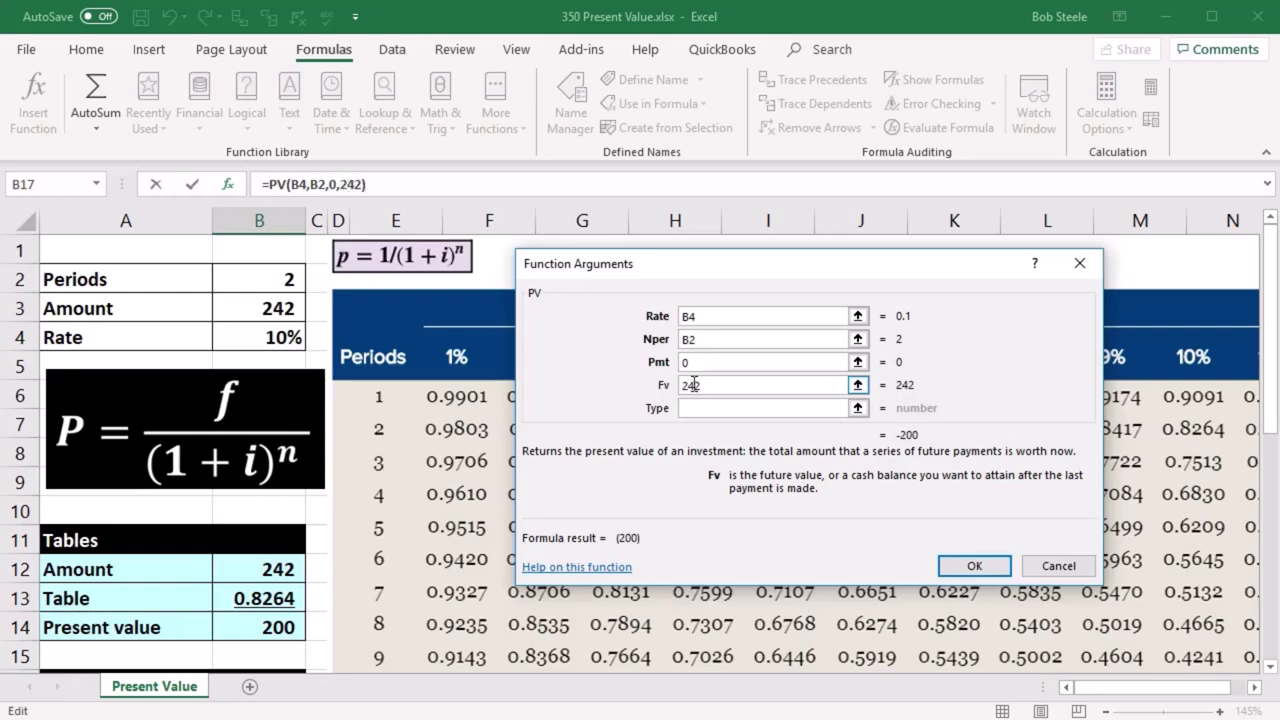
{"action": "left_click", "coordinate": [706, 410]}
{"action": "left_click", "coordinate": [888, 472]}
{"action": "left_click", "coordinate": [971, 566]}
- Reverse the sign of the present value in B17 by changing its formula to =-PV(B4,B2,0,242)
{"action": "scroll", "coordinate": [498, 592], "scroll_direction": "down", "scroll_amount": 2}
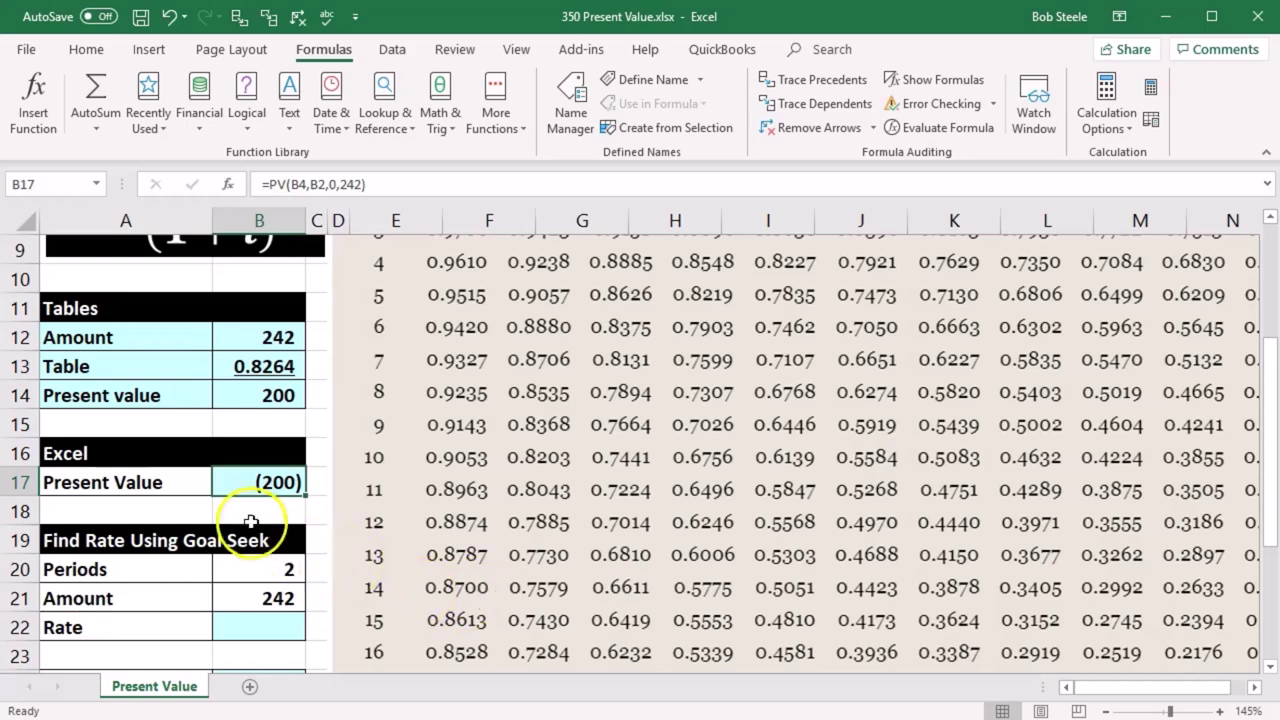
{"action": "double_click", "coordinate": [240, 484]}
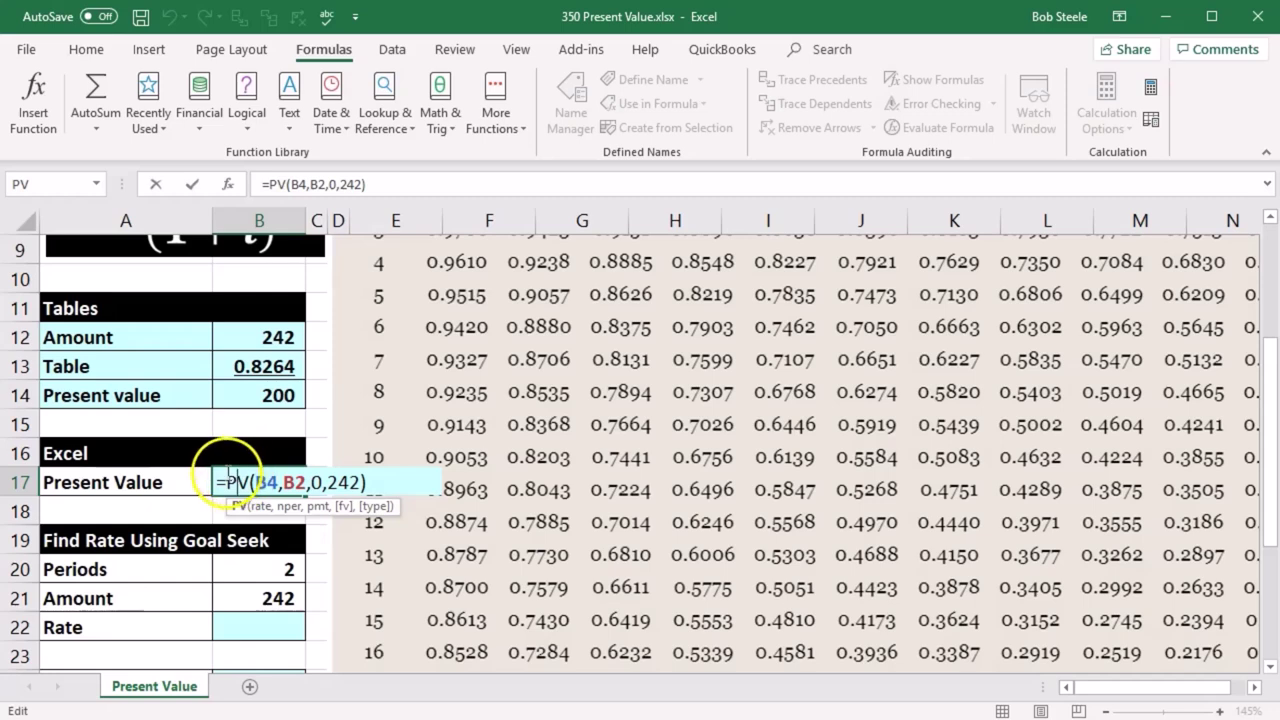
{"action": "type", "text": "-"}
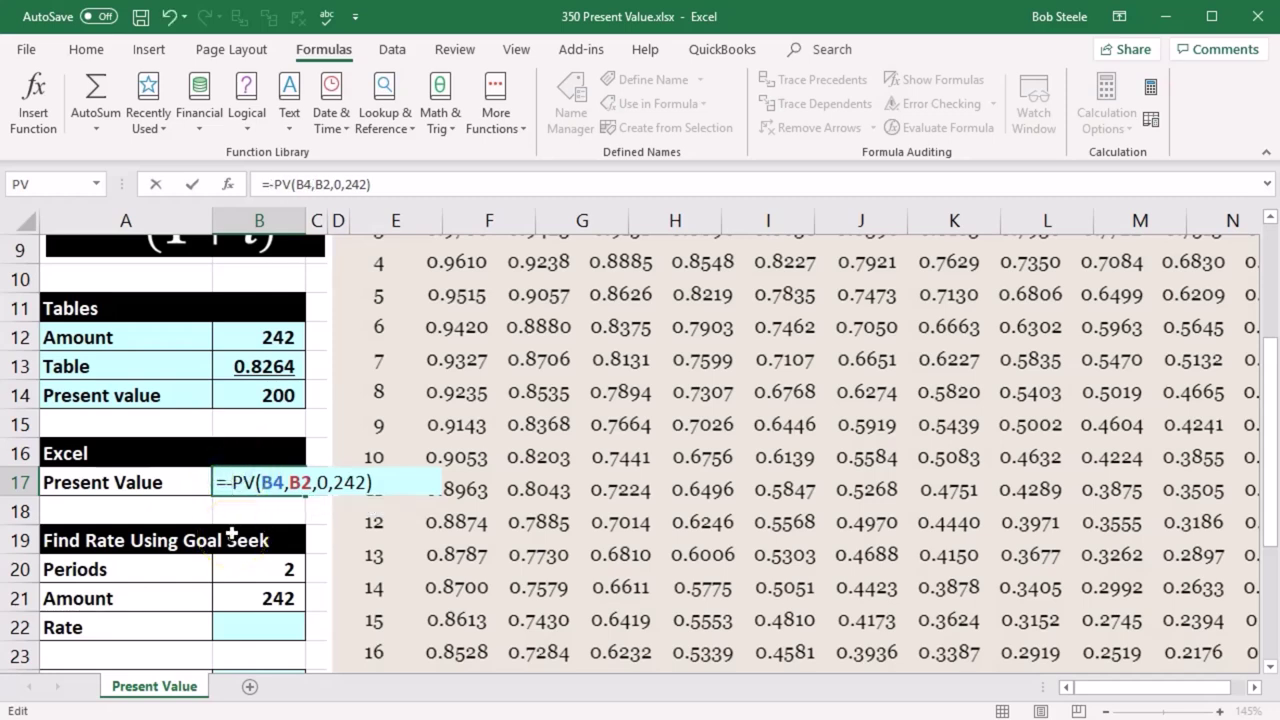
{"action": "key", "text": "Return"}
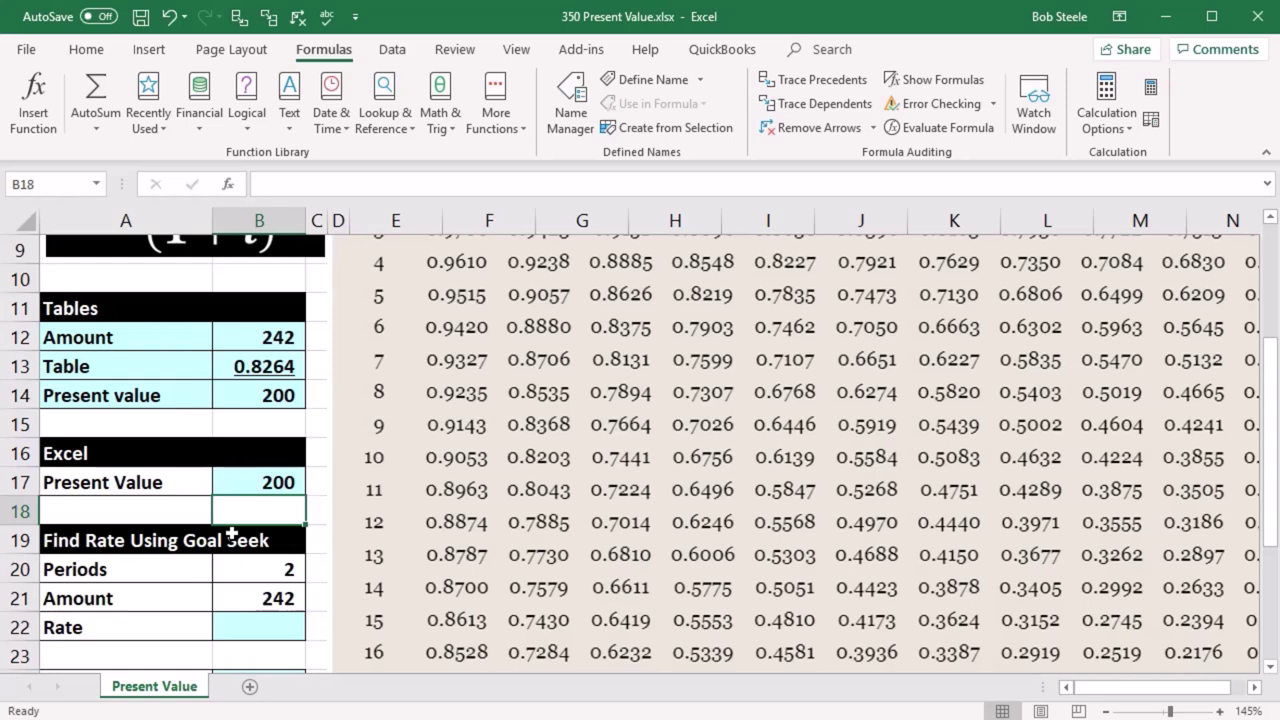
- Open the PV formula in B17 for editing and examine its rate and nper cell references
{"action": "left_click", "coordinate": [247, 481]}
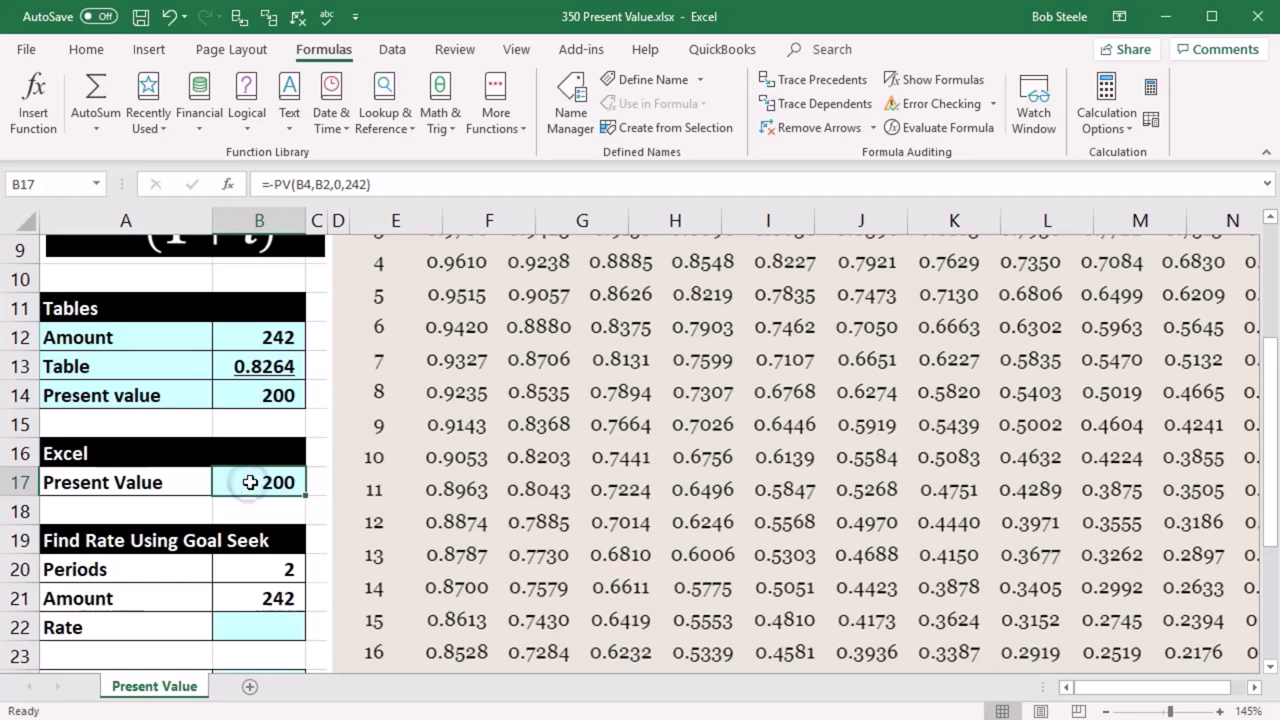
{"action": "double_click", "coordinate": [247, 481]}
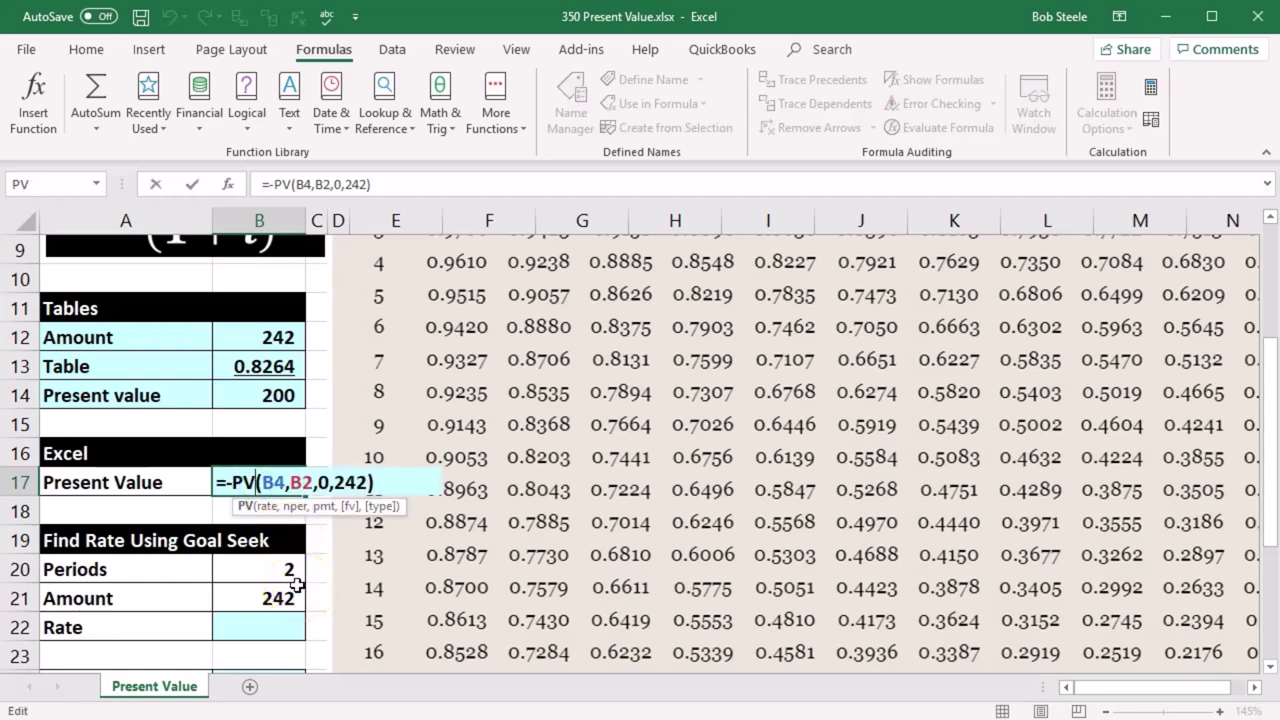
{"action": "scroll", "coordinate": [297, 585], "scroll_direction": "up", "scroll_amount": 1}
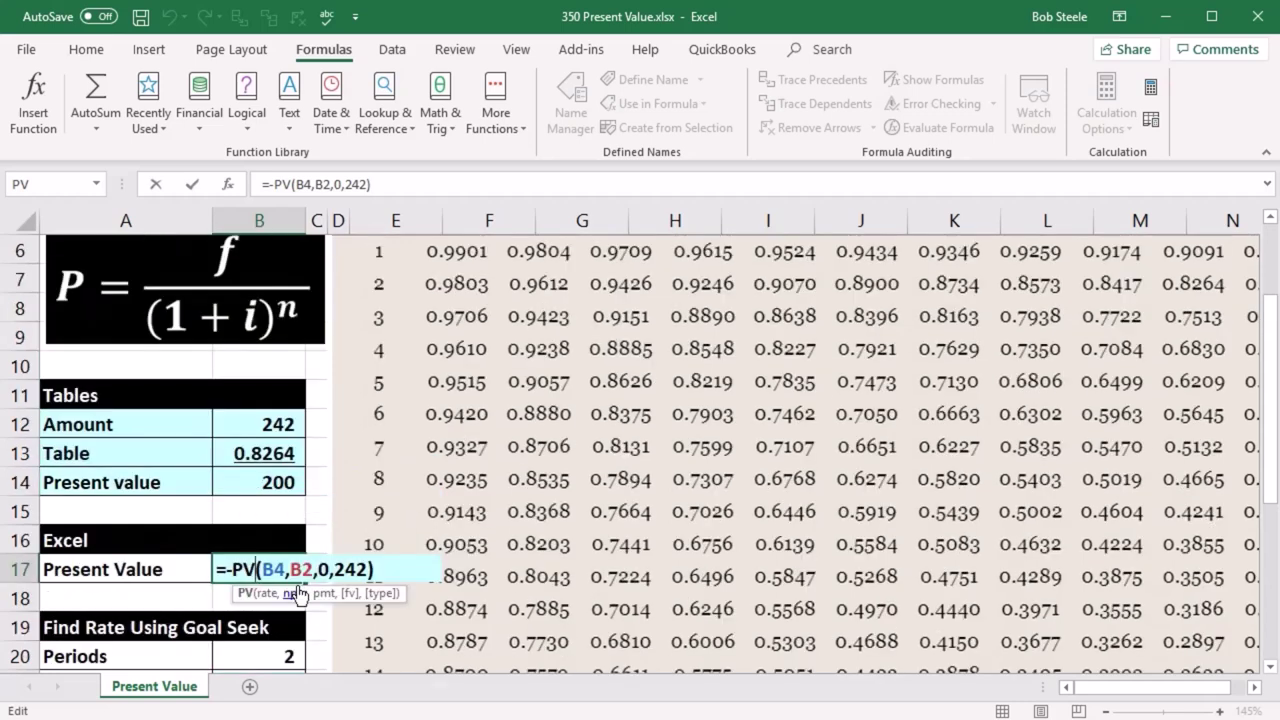
{"action": "scroll", "coordinate": [214, 409], "scroll_direction": "up", "scroll_amount": 2}
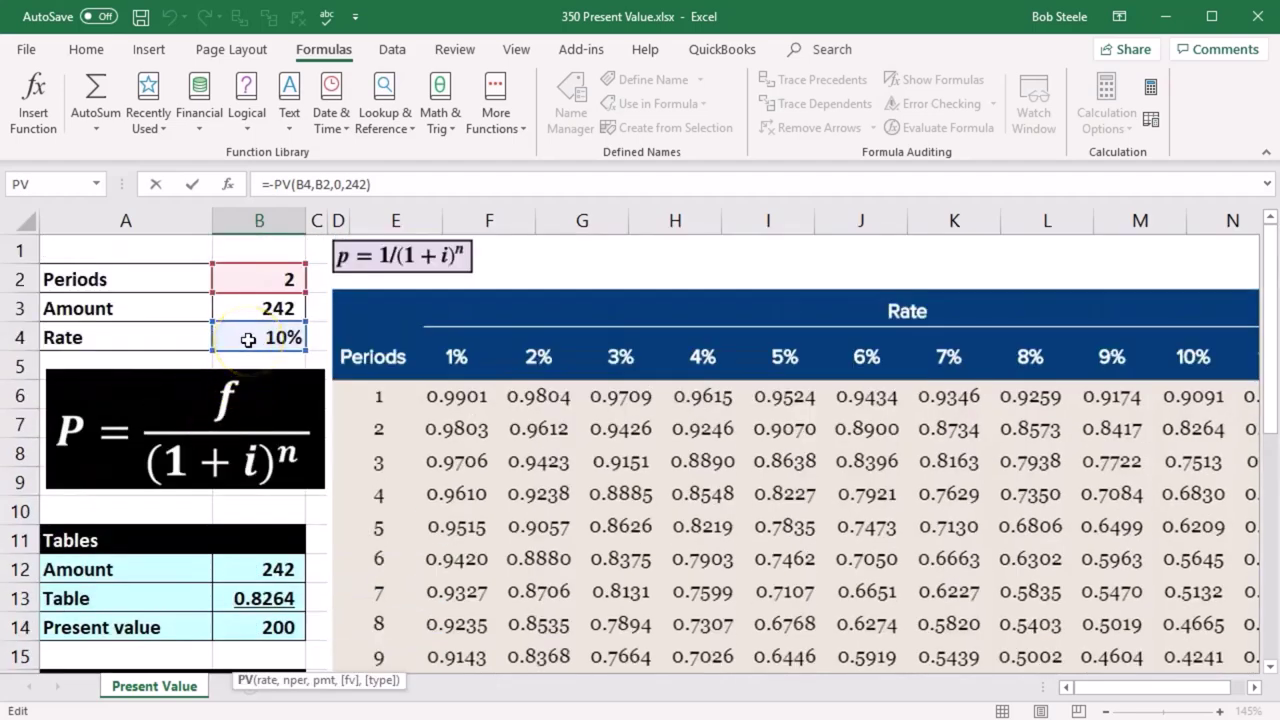
{"action": "scroll", "coordinate": [245, 345], "scroll_direction": "down", "scroll_amount": 3}
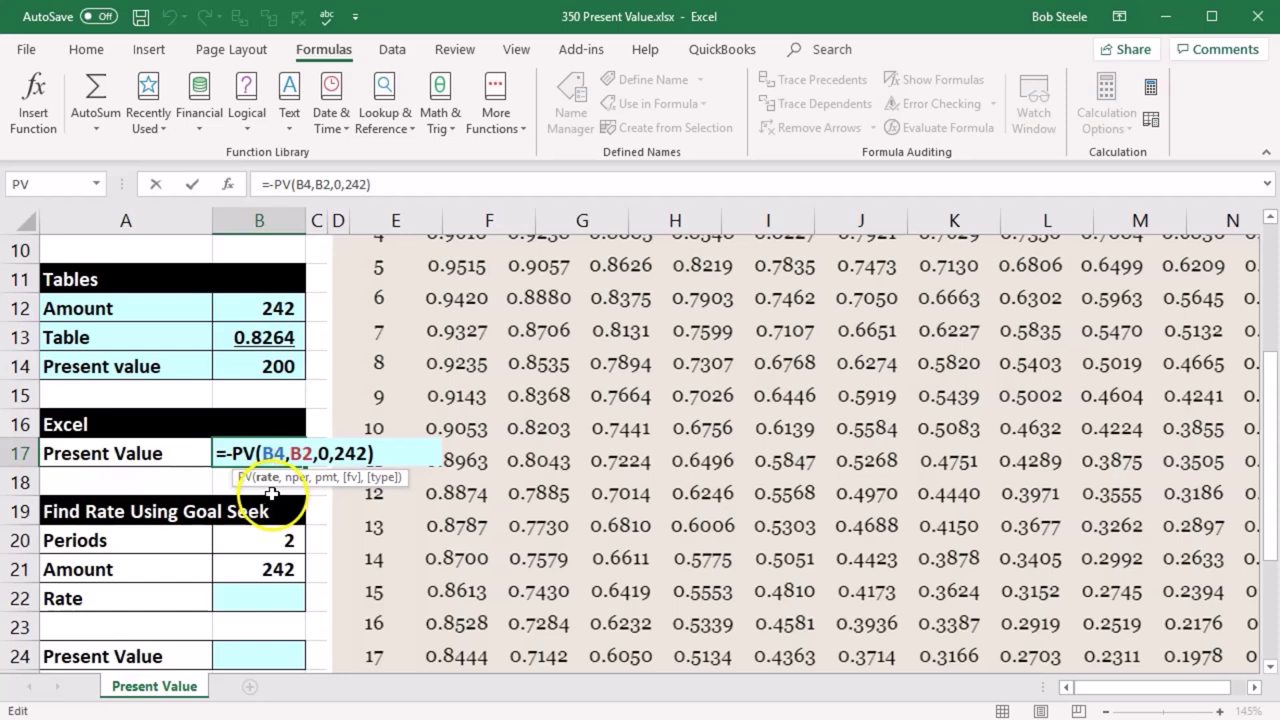
{"action": "left_click", "coordinate": [301, 455]}
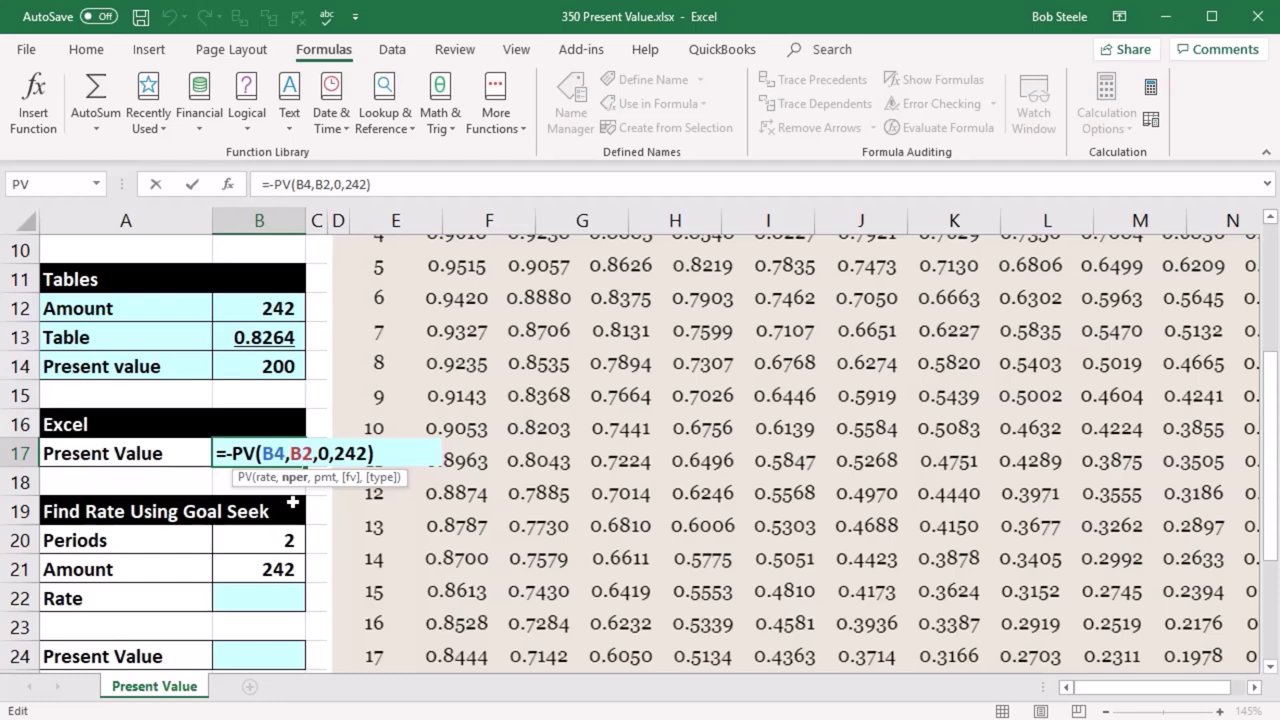
{"action": "scroll", "coordinate": [292, 503], "scroll_direction": "up", "scroll_amount": 3}
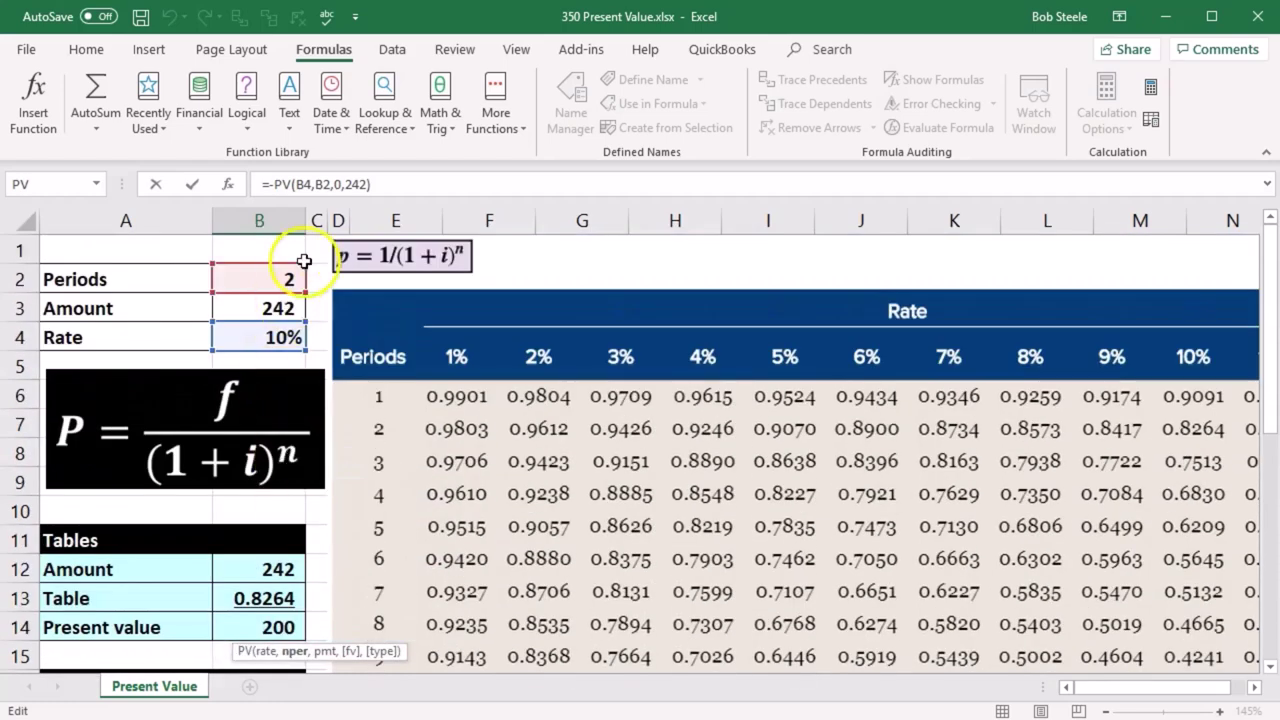
{"action": "scroll", "coordinate": [363, 414], "scroll_direction": "down", "scroll_amount": 3}
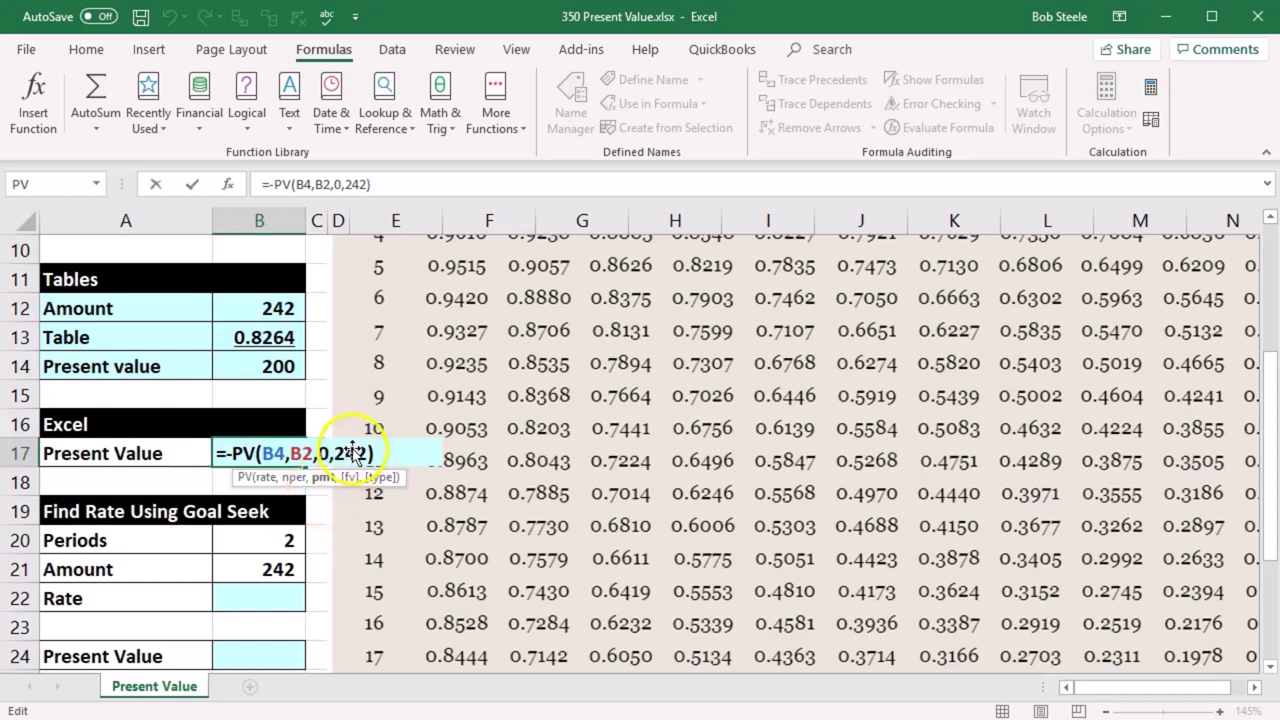
- Replace the hard-coded 242 in B17's PV formula with a reference to B3
{"action": "left_click", "coordinate": [352, 450]}
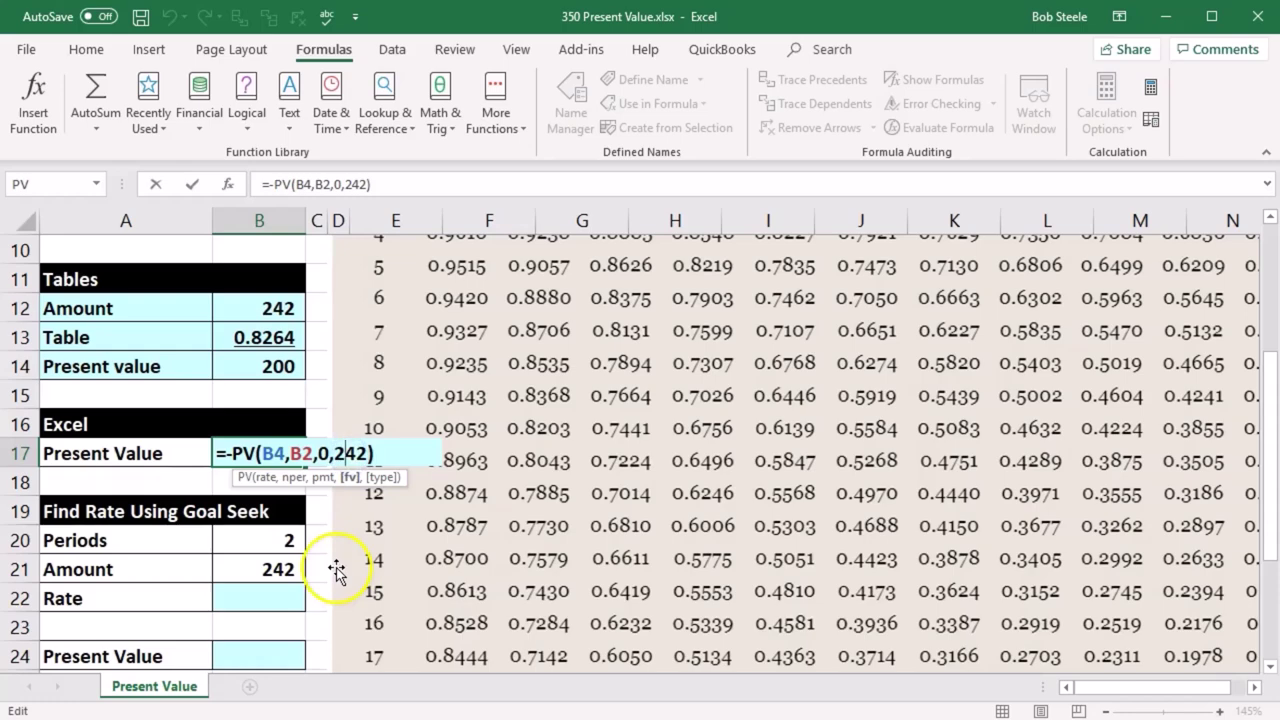
{"action": "scroll", "coordinate": [326, 580], "scroll_direction": "up", "scroll_amount": 3}
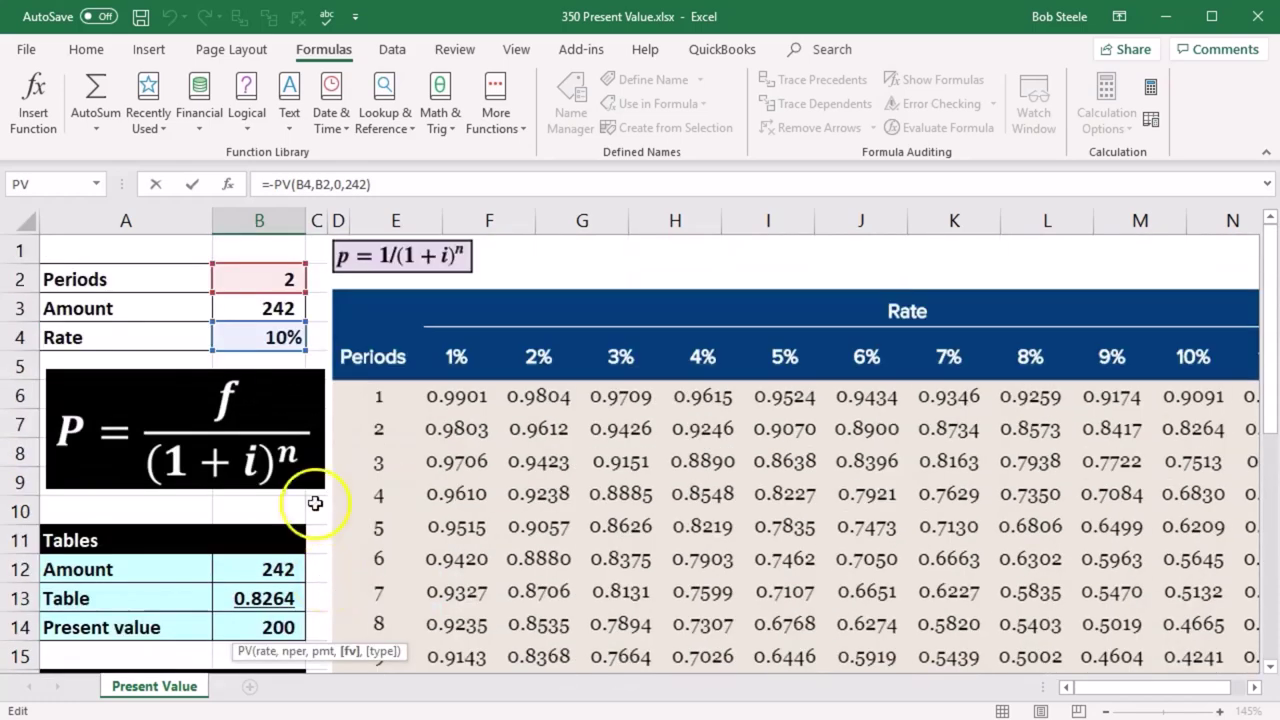
{"action": "scroll", "coordinate": [314, 466], "scroll_direction": "down", "scroll_amount": 3}
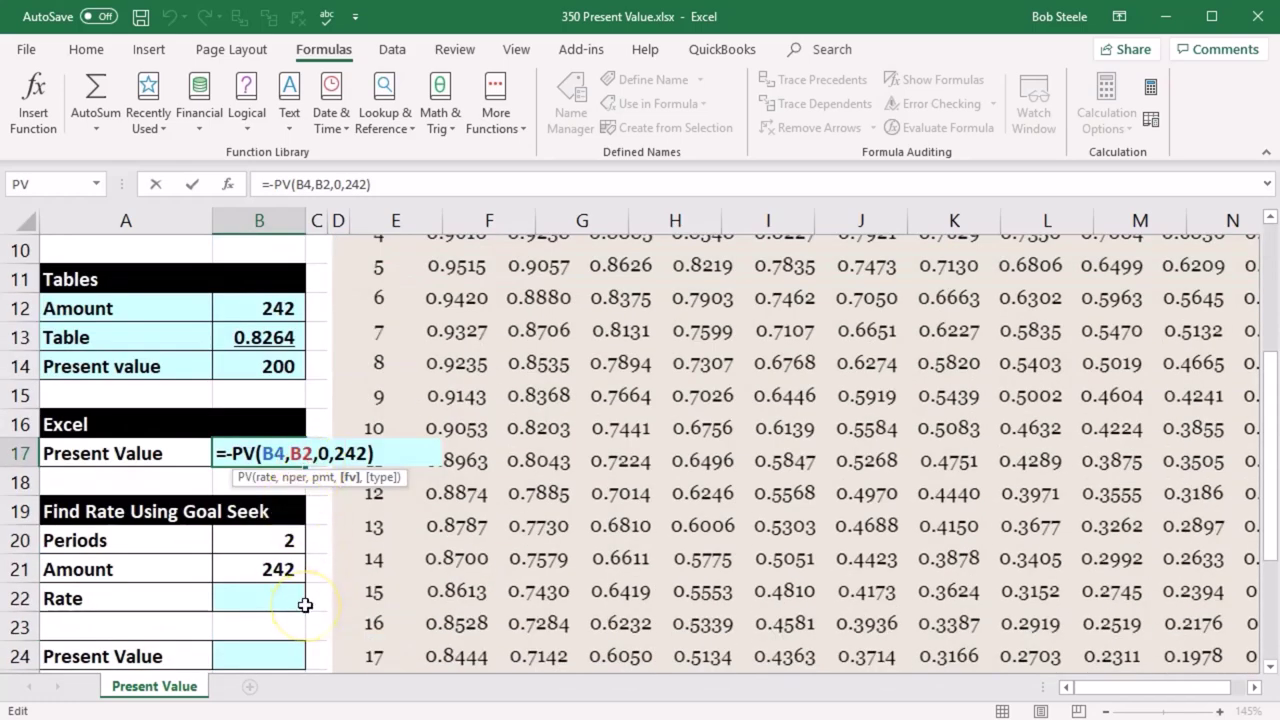
{"action": "key", "text": "BackSpace"}
{"action": "key", "text": "BackSpace"}
{"action": "key", "text": "BackSpace"}
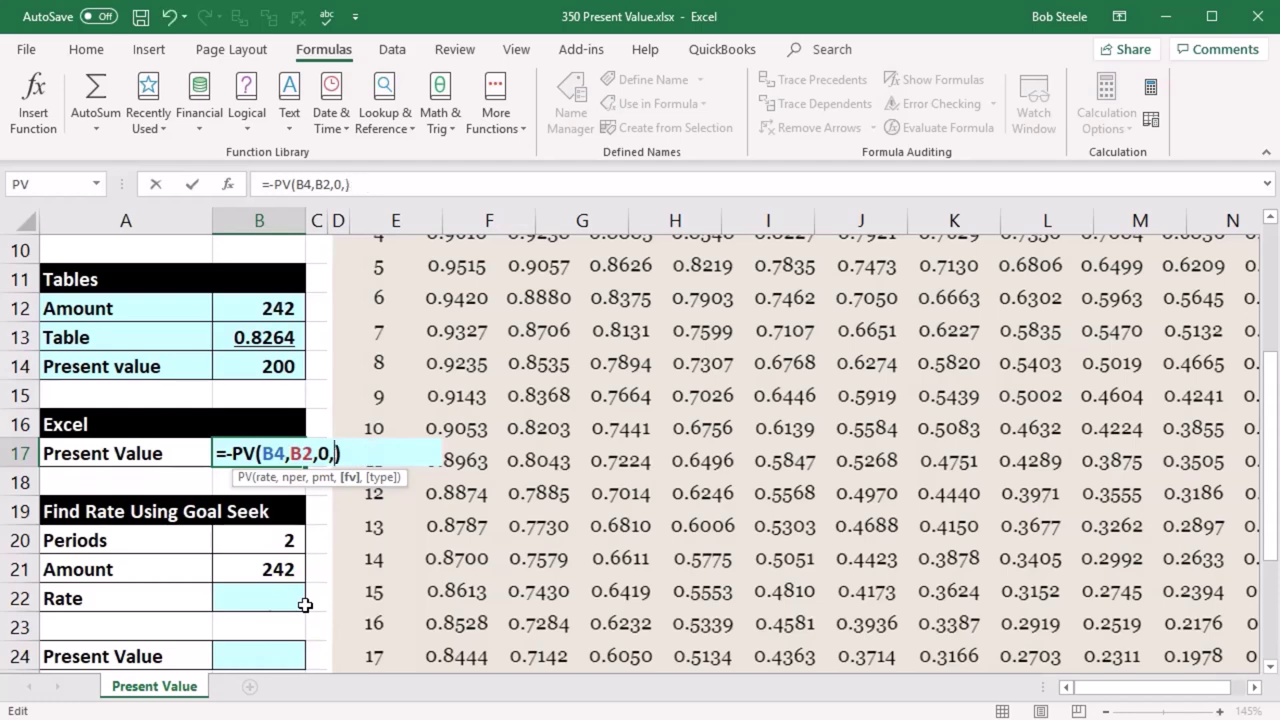
{"action": "scroll", "coordinate": [330, 580], "scroll_direction": "up", "scroll_amount": 3}
{"action": "left_click", "coordinate": [276, 305]}
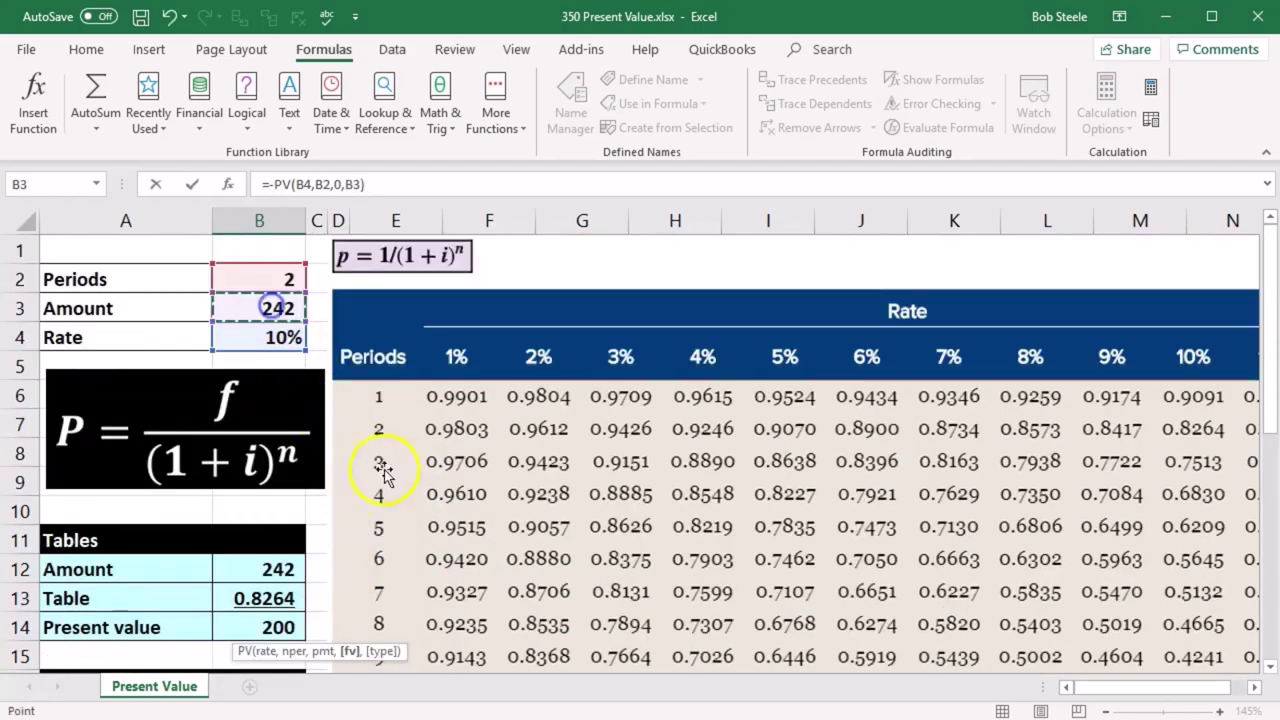
{"action": "scroll", "coordinate": [391, 523], "scroll_direction": "down", "scroll_amount": 3}
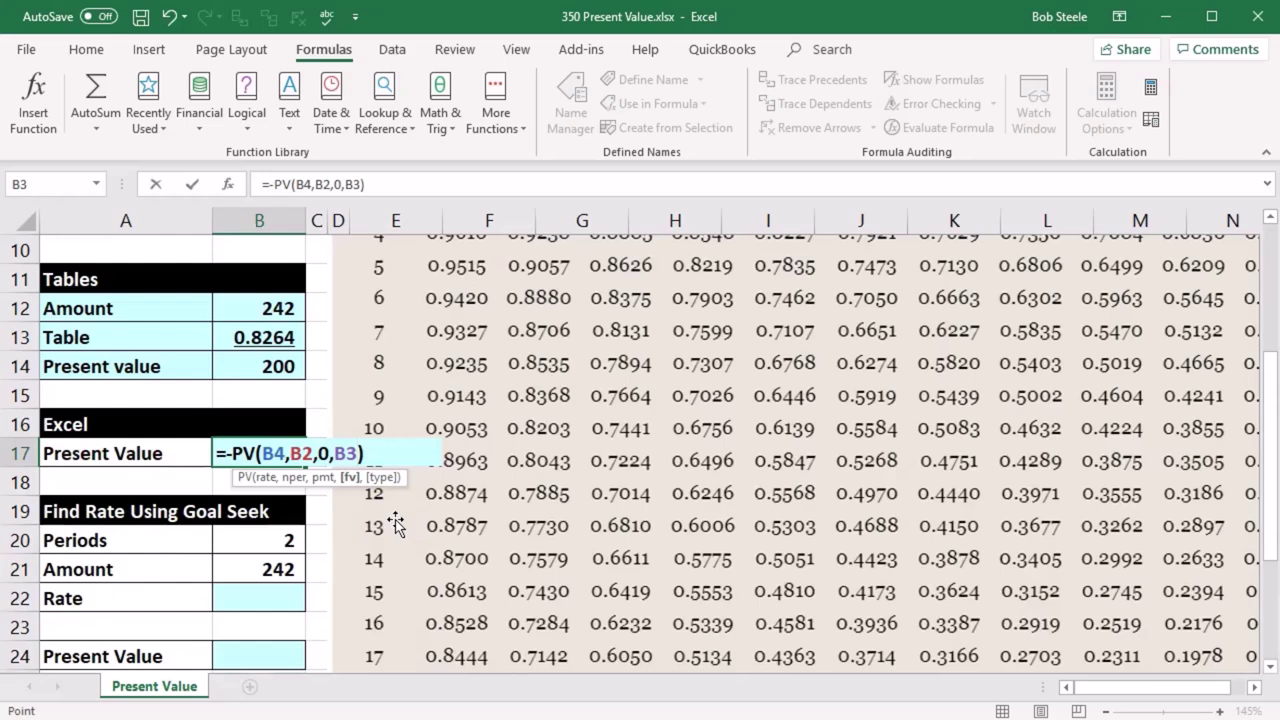
{"action": "key", "text": "Return"}
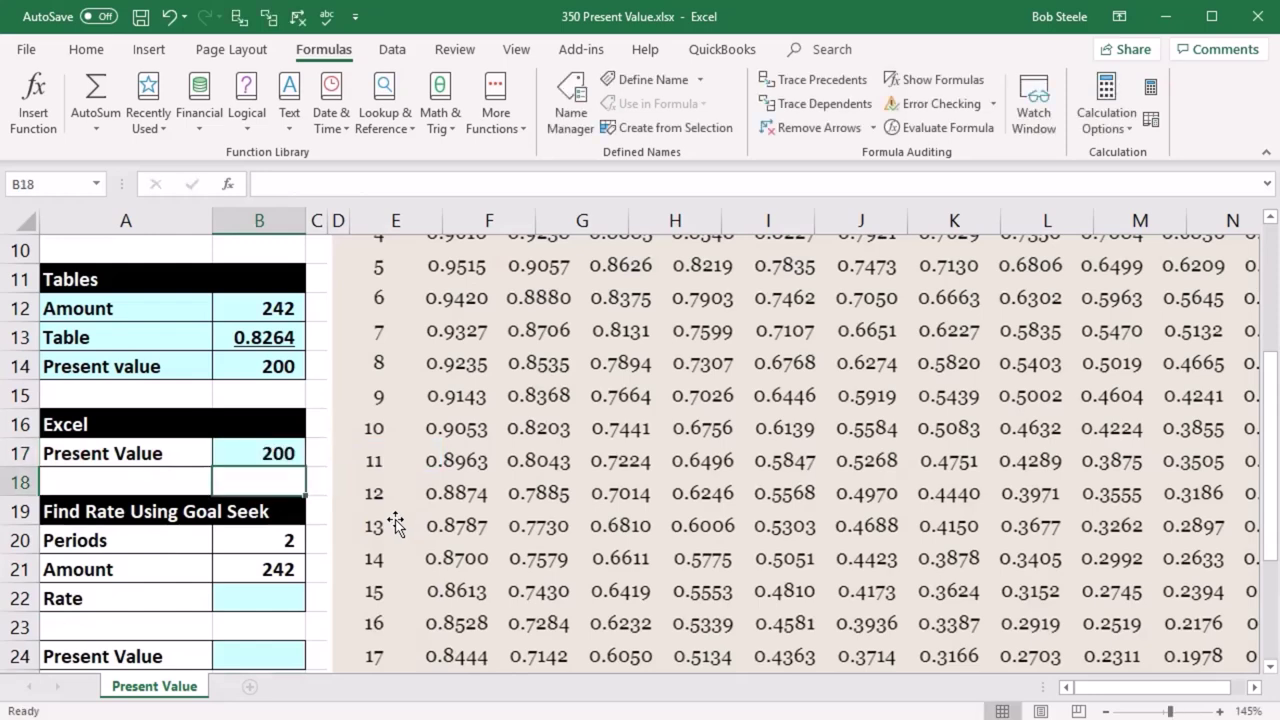
- Clear the formula in B17 and start a fresh negated PV function there
{"action": "left_click", "coordinate": [284, 452]}
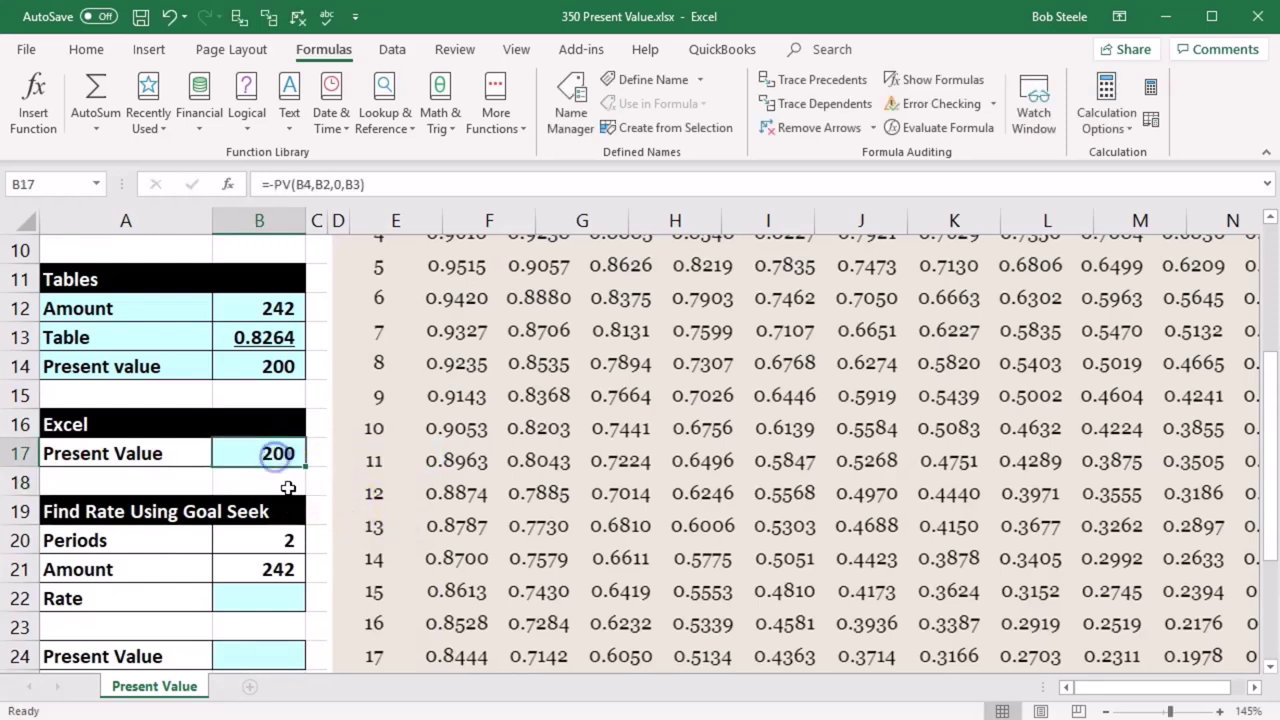
{"action": "key", "text": "Delete"}
{"action": "left_click", "coordinate": [288, 488]}
{"action": "key", "text": "Up"}
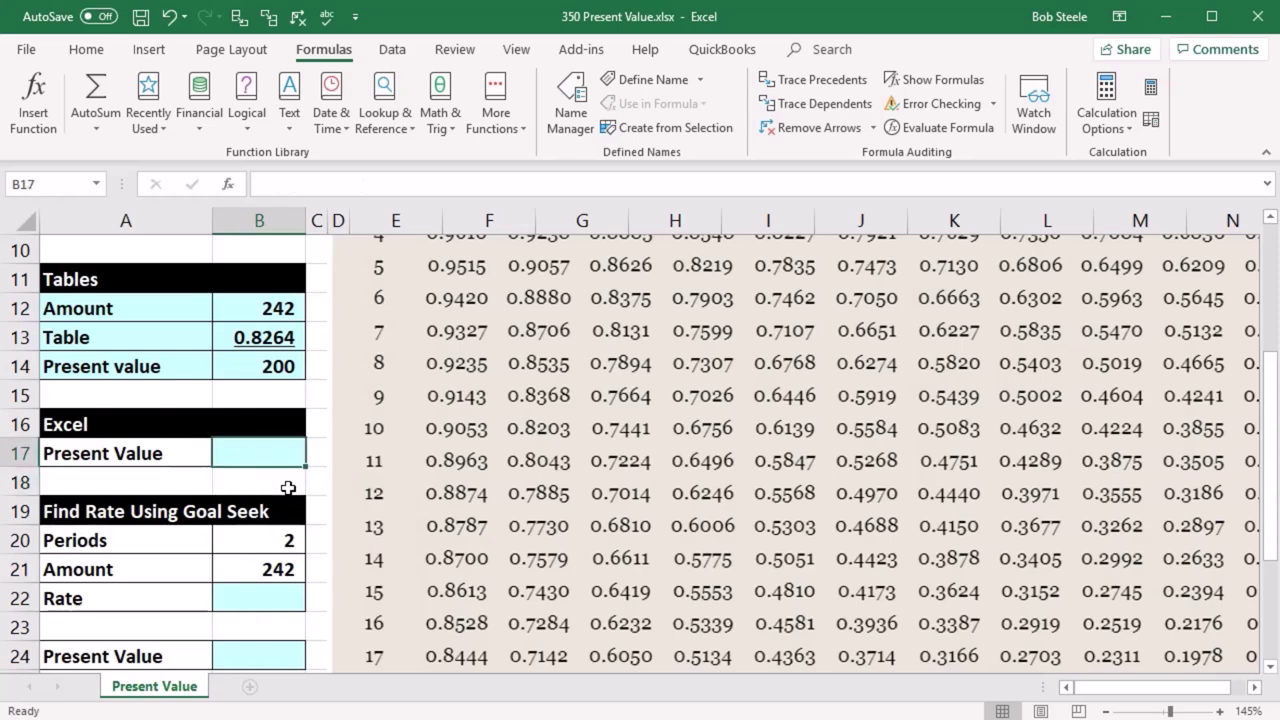
{"action": "type", "text": "-"}
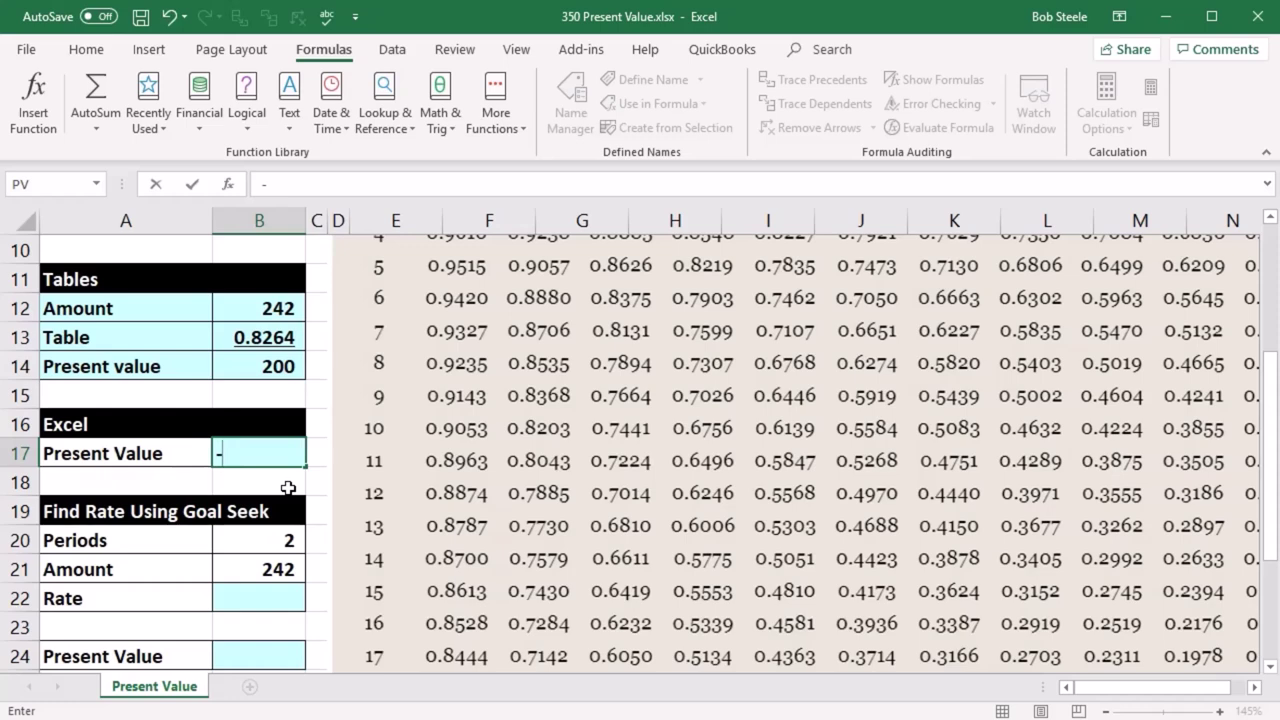
{"action": "type", "text": "pv"}
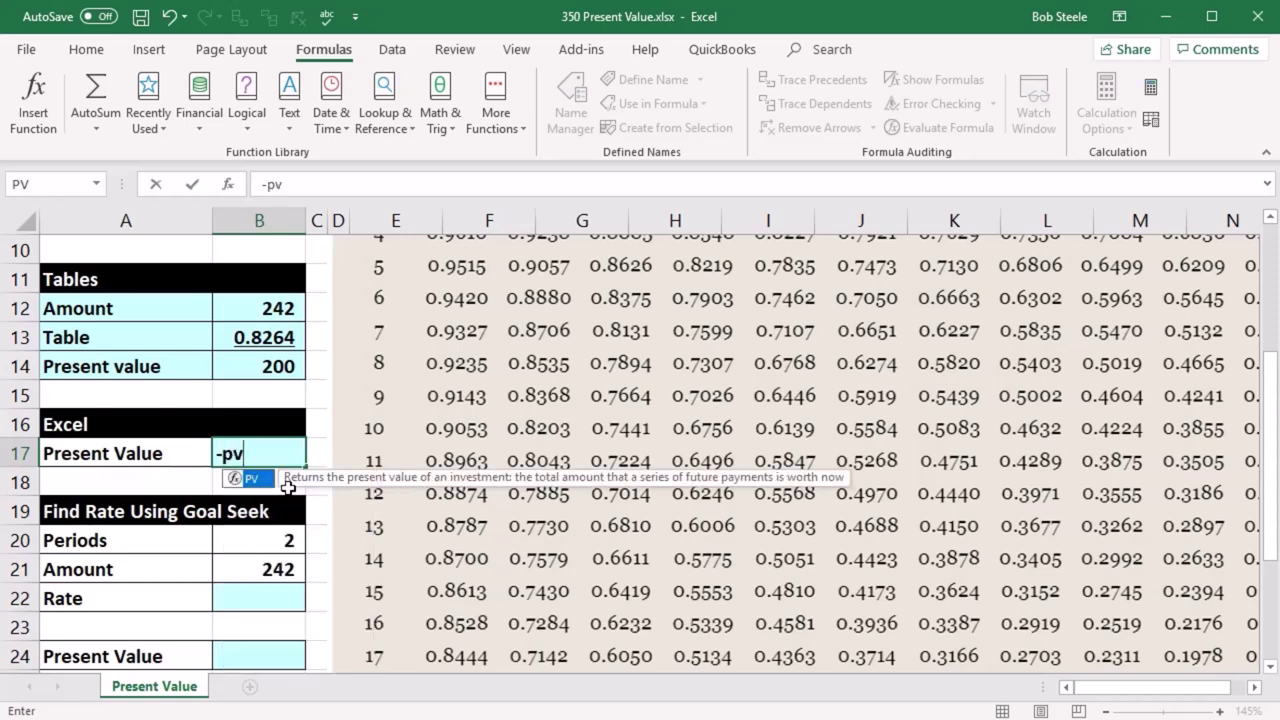
{"action": "double_click", "coordinate": [237, 482]}
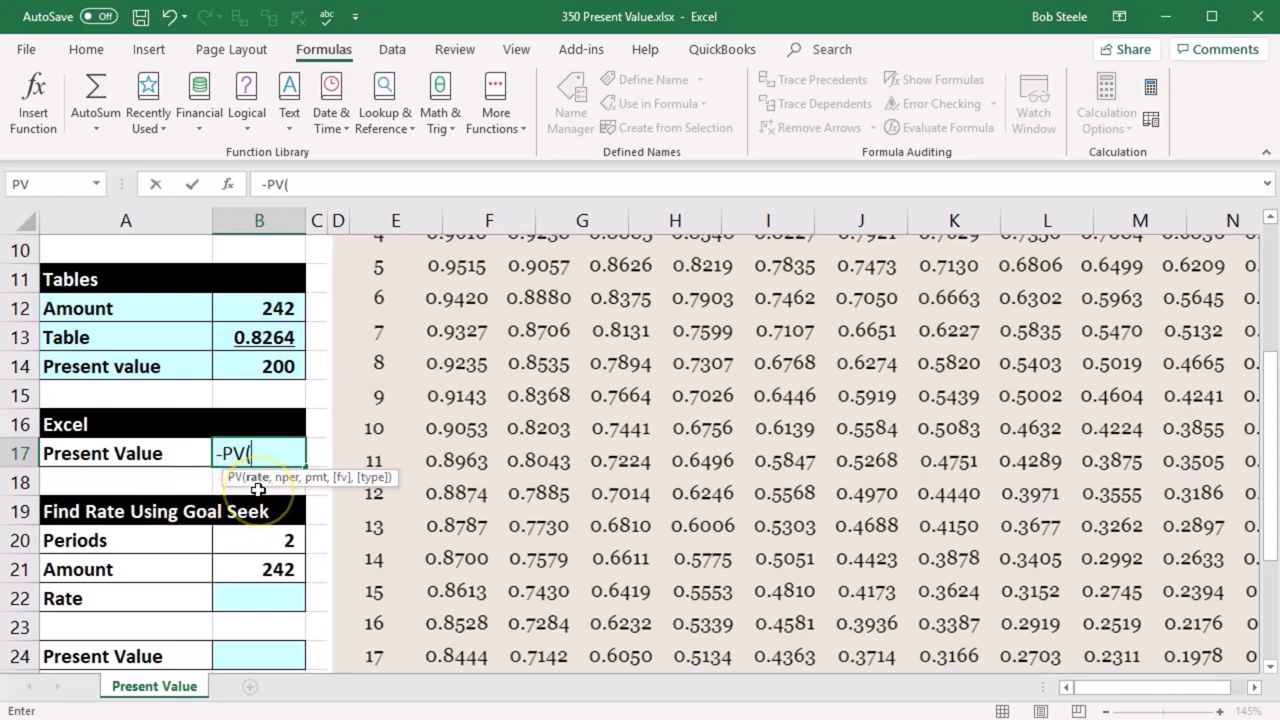
- Set the rate argument of the PV function in B17 to B4 and its nper argument to B2
{"action": "scroll", "coordinate": [262, 520], "scroll_direction": "up", "scroll_amount": 3}
{"action": "left_click", "coordinate": [275, 340]}
{"action": "scroll", "coordinate": [337, 463], "scroll_direction": "down", "scroll_amount": 3}
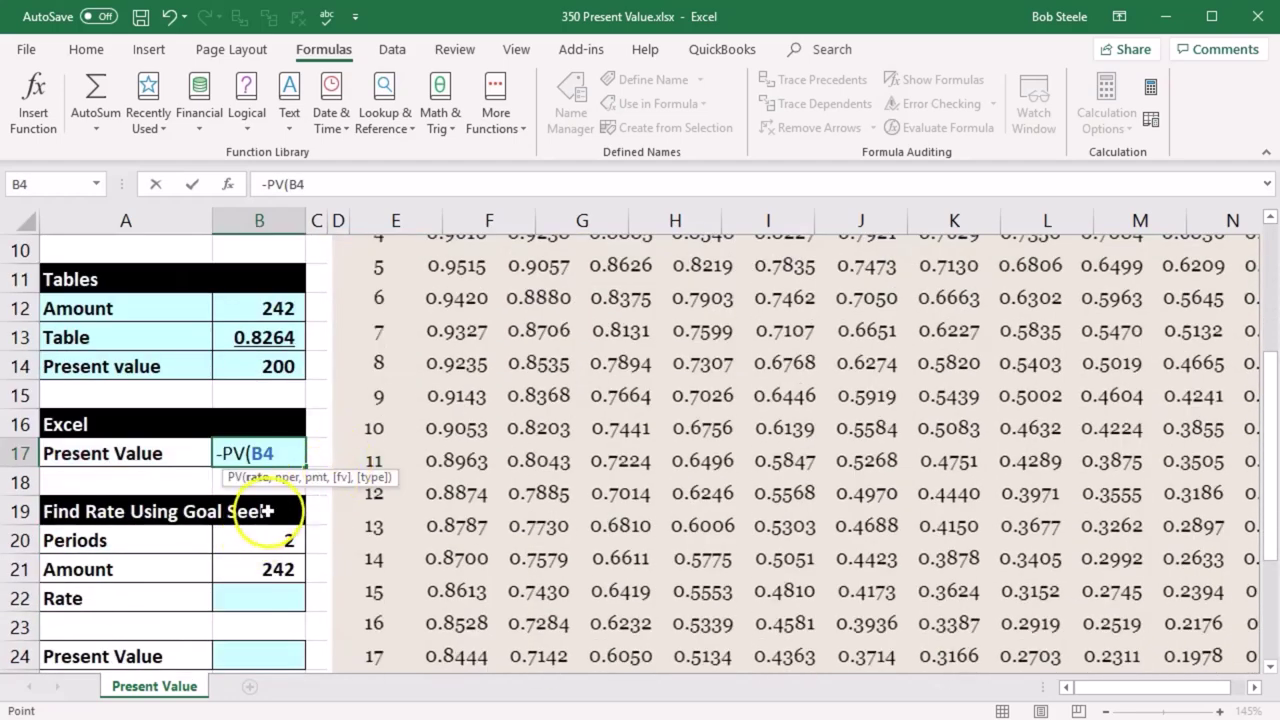
{"action": "type", "text": ","}
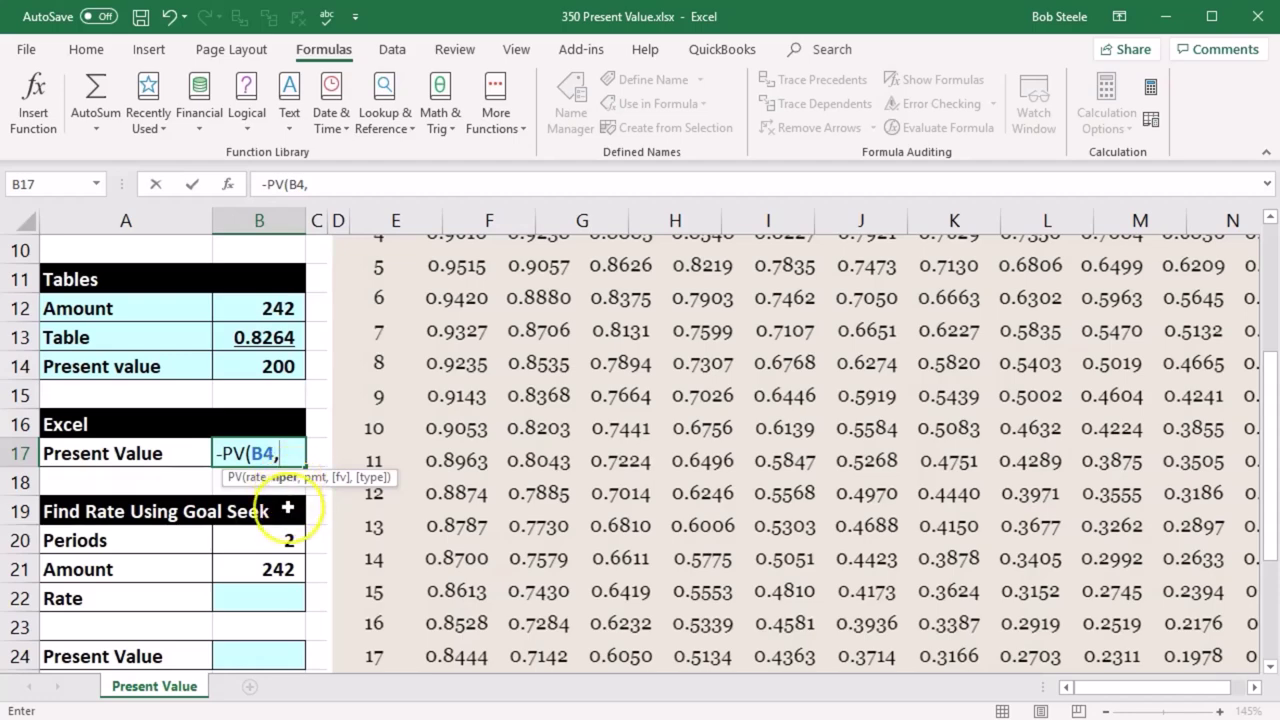
{"action": "scroll", "coordinate": [286, 508], "scroll_direction": "up", "scroll_amount": 3}
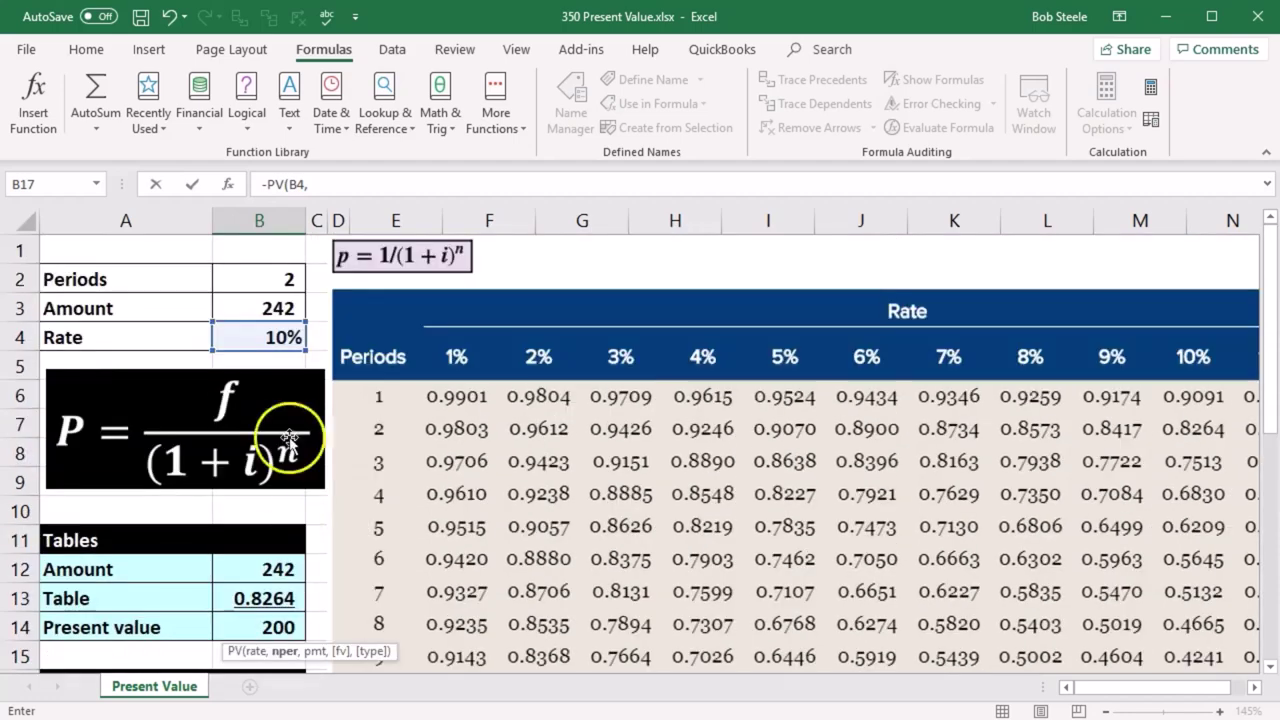
{"action": "left_click", "coordinate": [266, 279]}
{"action": "scroll", "coordinate": [294, 446], "scroll_direction": "down", "scroll_amount": 3}
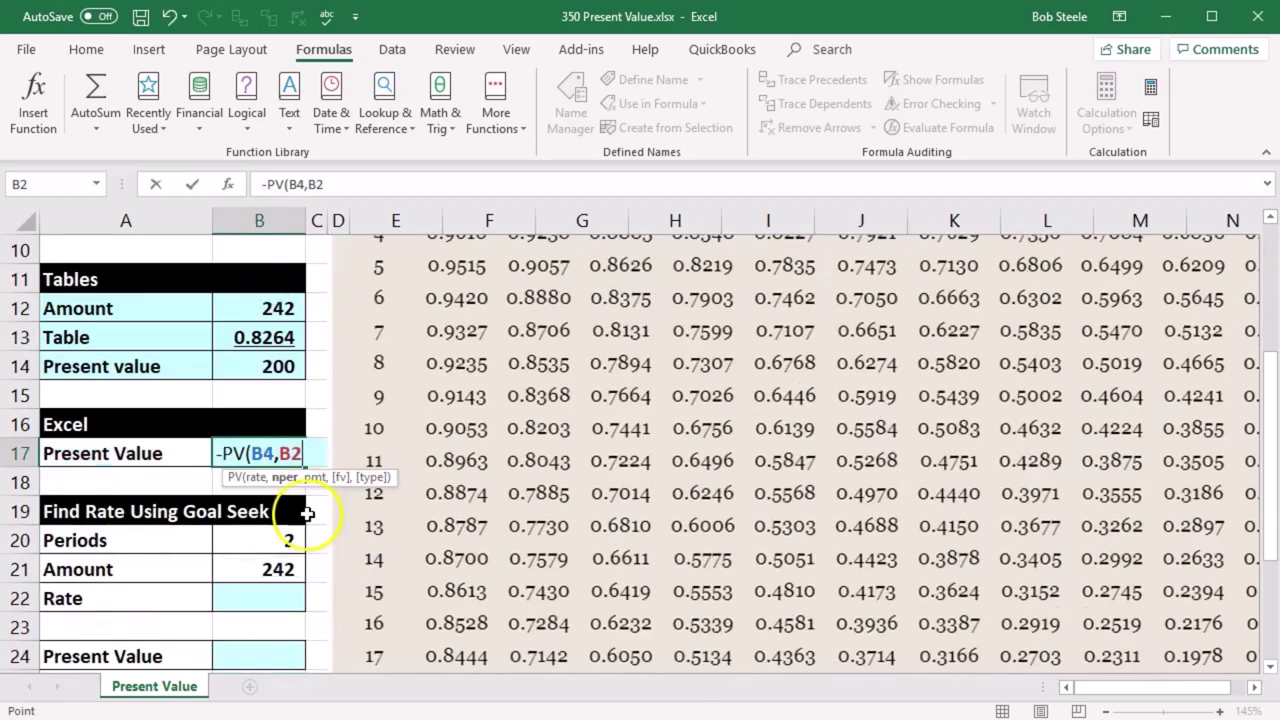
{"action": "type", "text": ","}
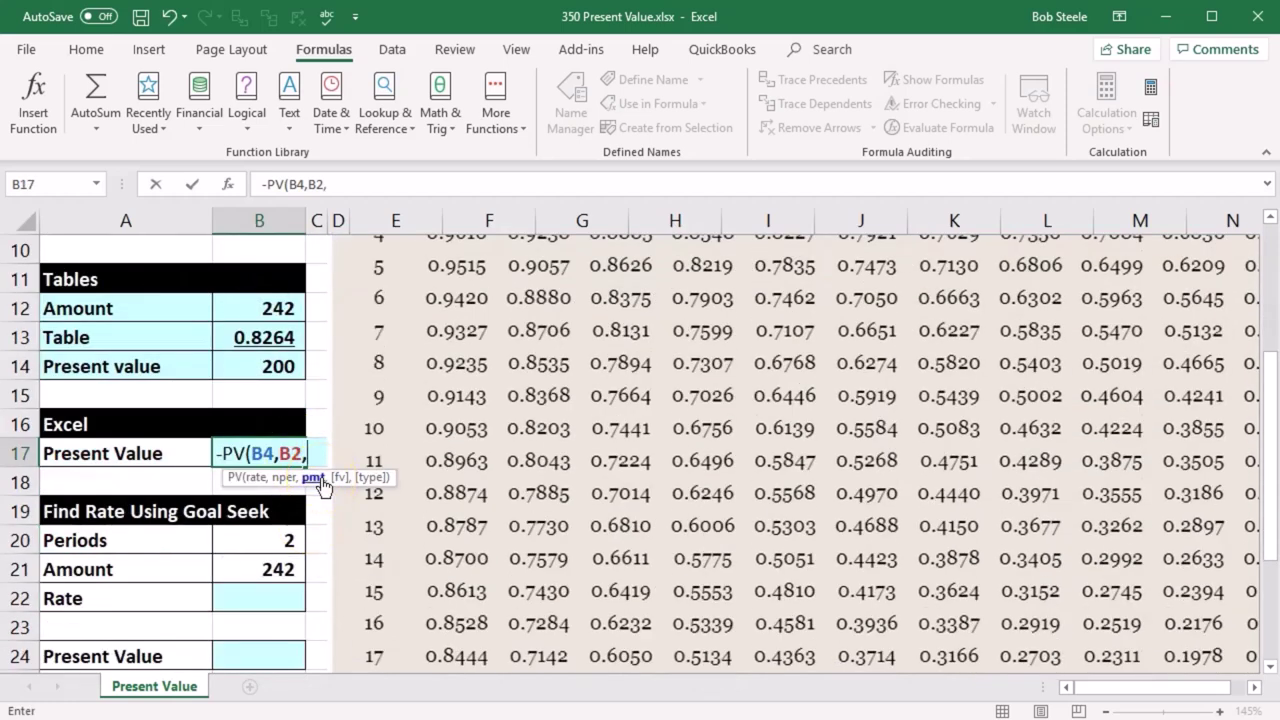
- Set pmt to 0 and fv to B3, close the function, and enter the formula in B17
{"action": "type", "text": "0,"}
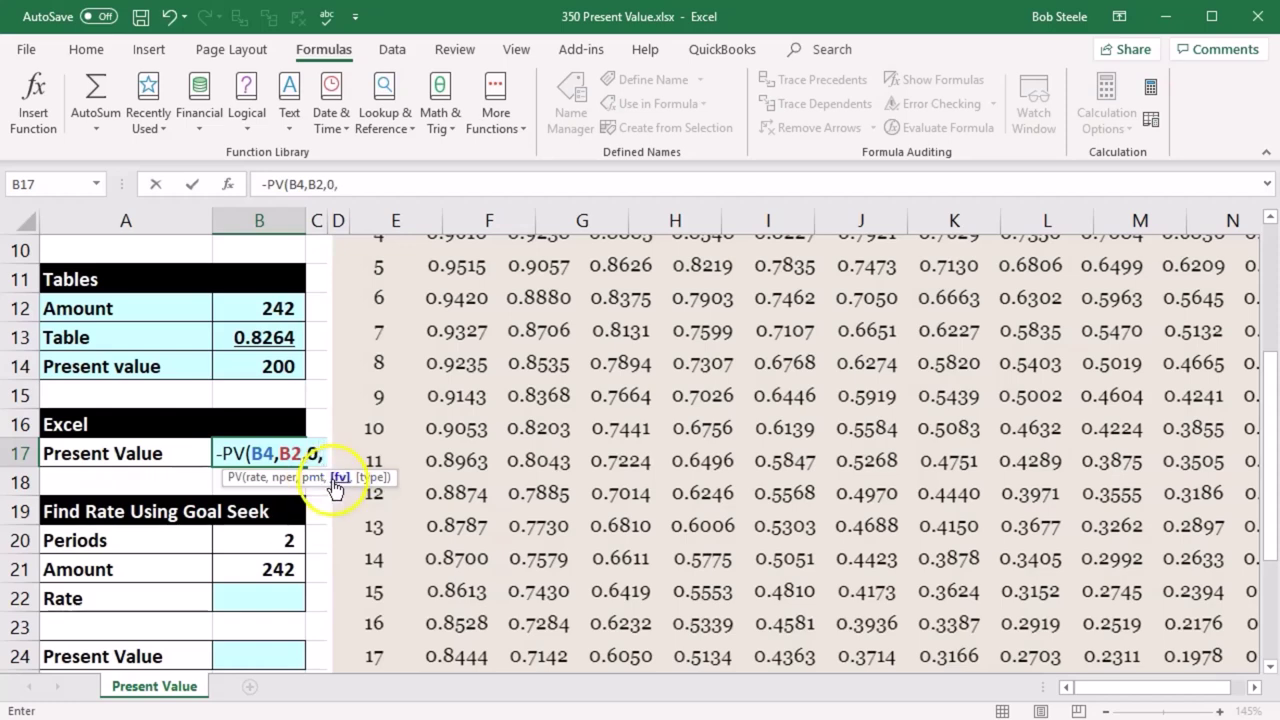
{"action": "scroll", "coordinate": [337, 558], "scroll_direction": "up", "scroll_amount": 1}
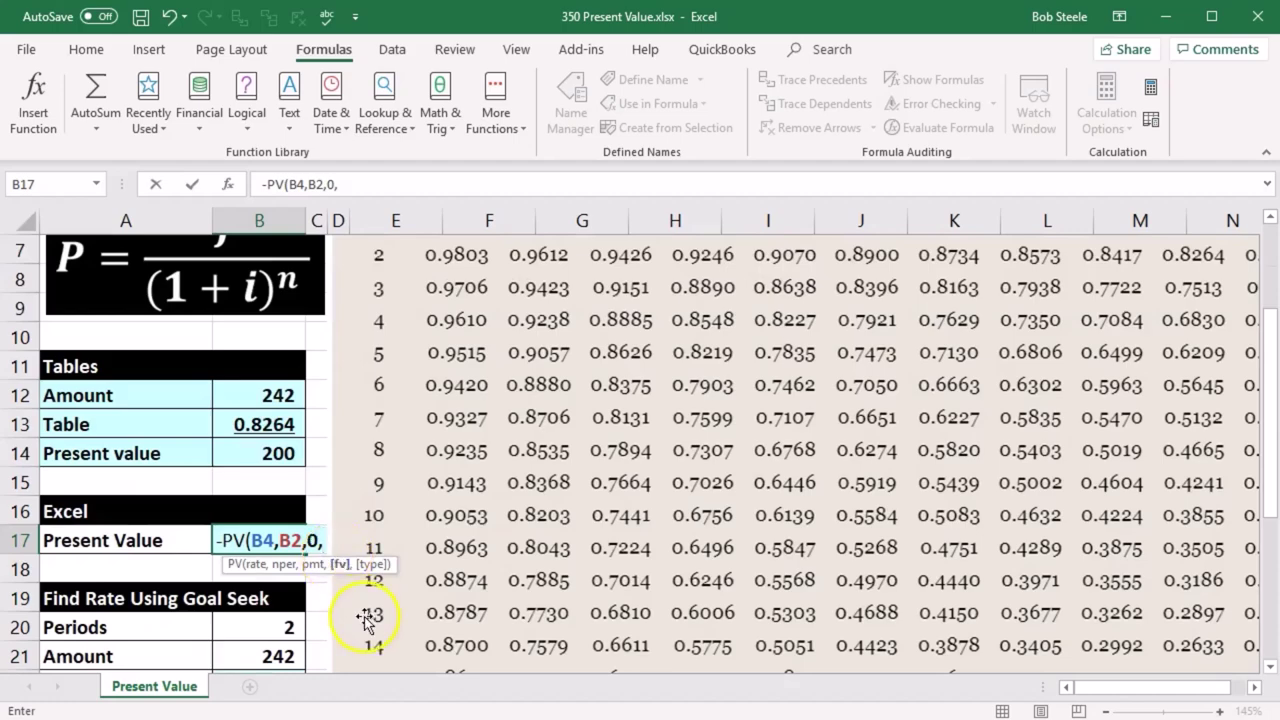
{"action": "scroll", "coordinate": [360, 600], "scroll_direction": "up", "scroll_amount": 2}
{"action": "left_click", "coordinate": [260, 313]}
{"action": "scroll", "coordinate": [345, 457], "scroll_direction": "down", "scroll_amount": 3}
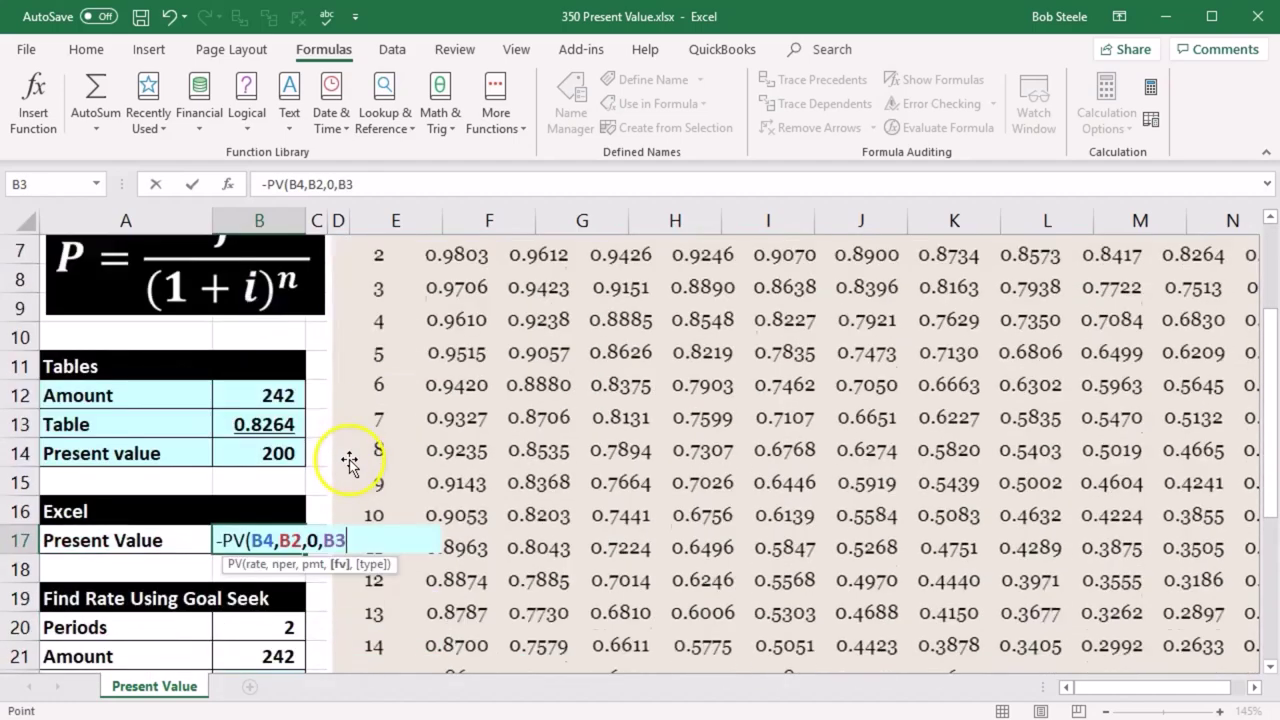
{"action": "type", "text": ")"}
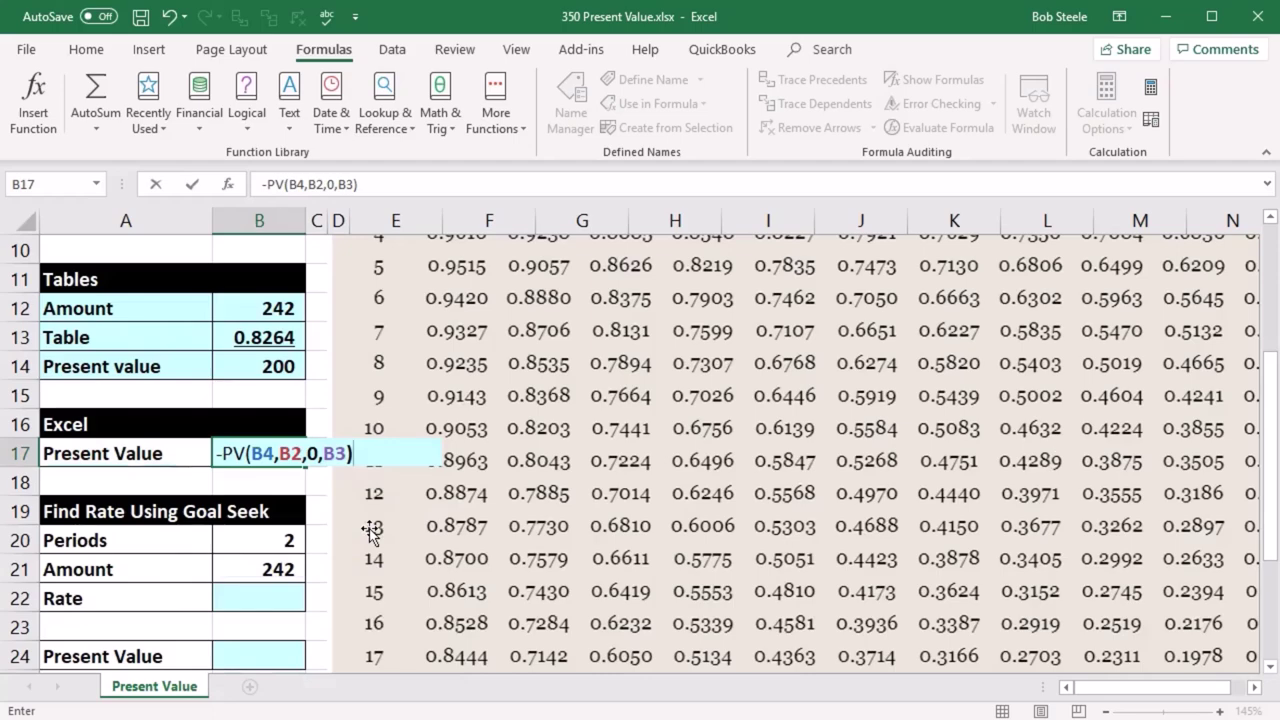
{"action": "key", "text": "Return"}
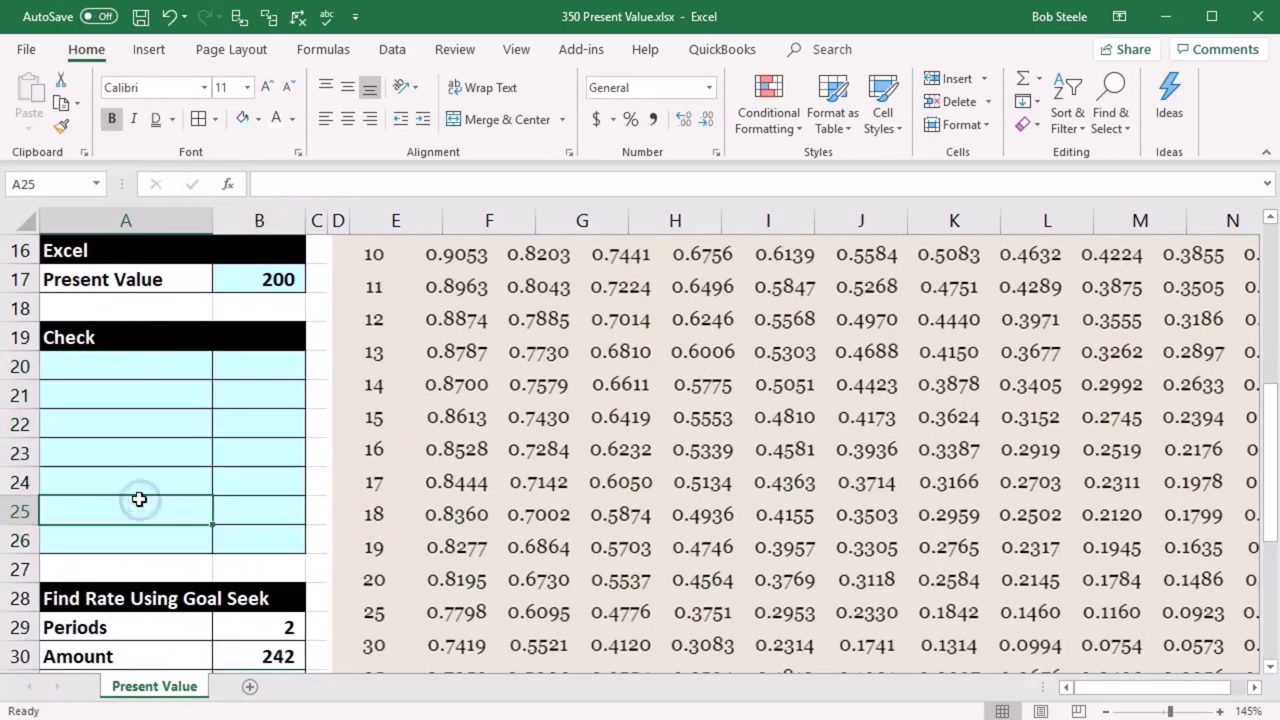
- Review the present value formula in B17 and the amount in B3 that it refers to
{"action": "scroll", "coordinate": [137, 500], "scroll_direction": "up", "scroll_amount": 1}
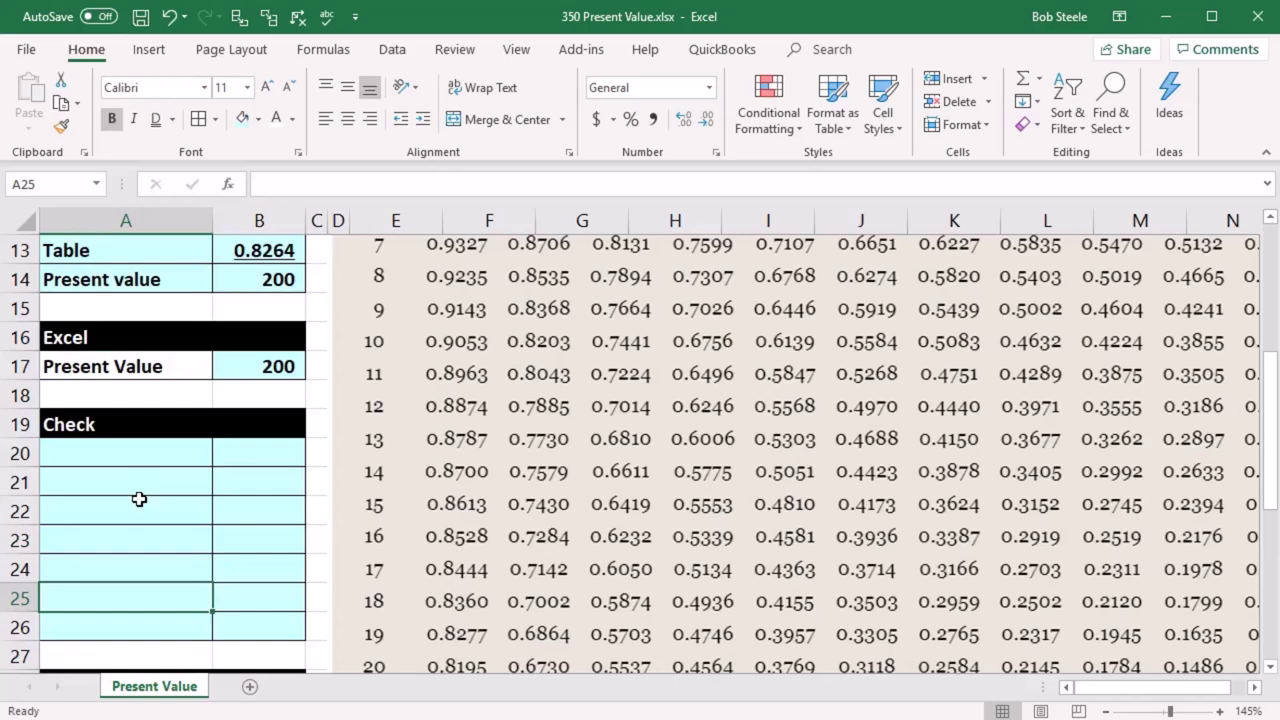
{"action": "scroll", "coordinate": [140, 499], "scroll_direction": "up", "scroll_amount": 1}
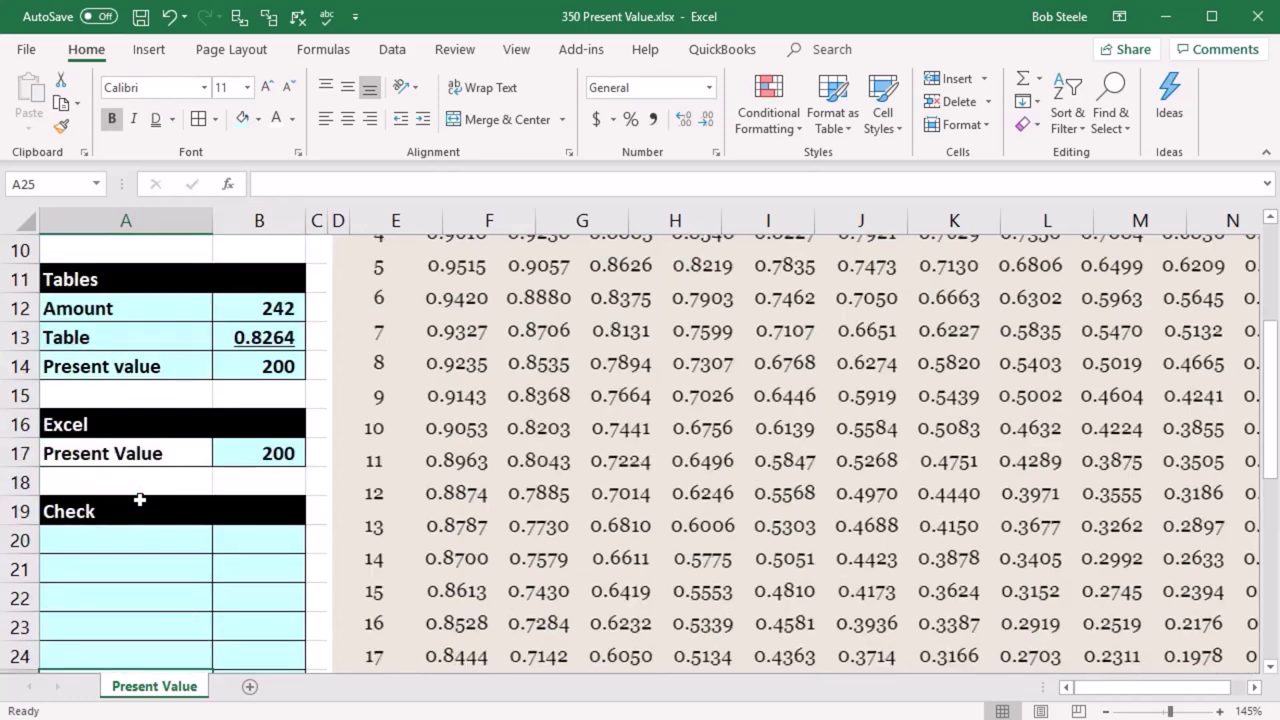
{"action": "left_click", "coordinate": [262, 458]}
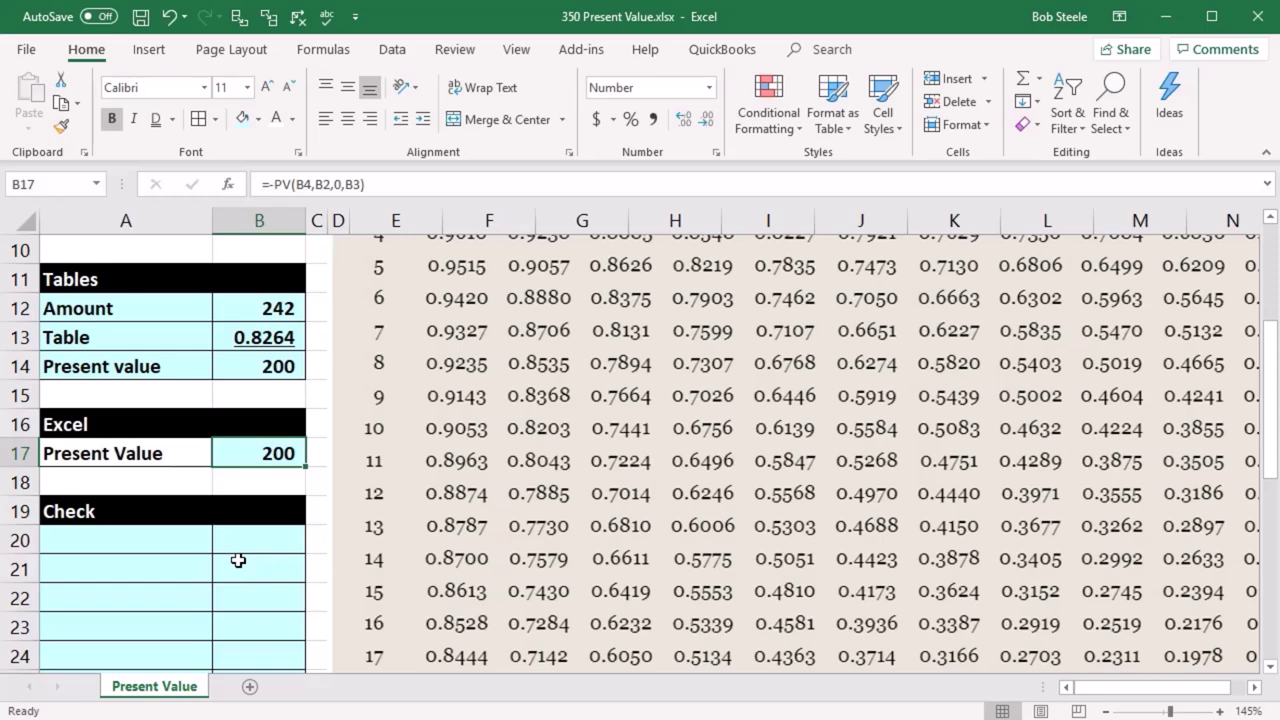
{"action": "scroll", "coordinate": [238, 561], "scroll_direction": "up", "scroll_amount": 2}
{"action": "scroll", "coordinate": [238, 561], "scroll_direction": "up", "scroll_amount": 1}
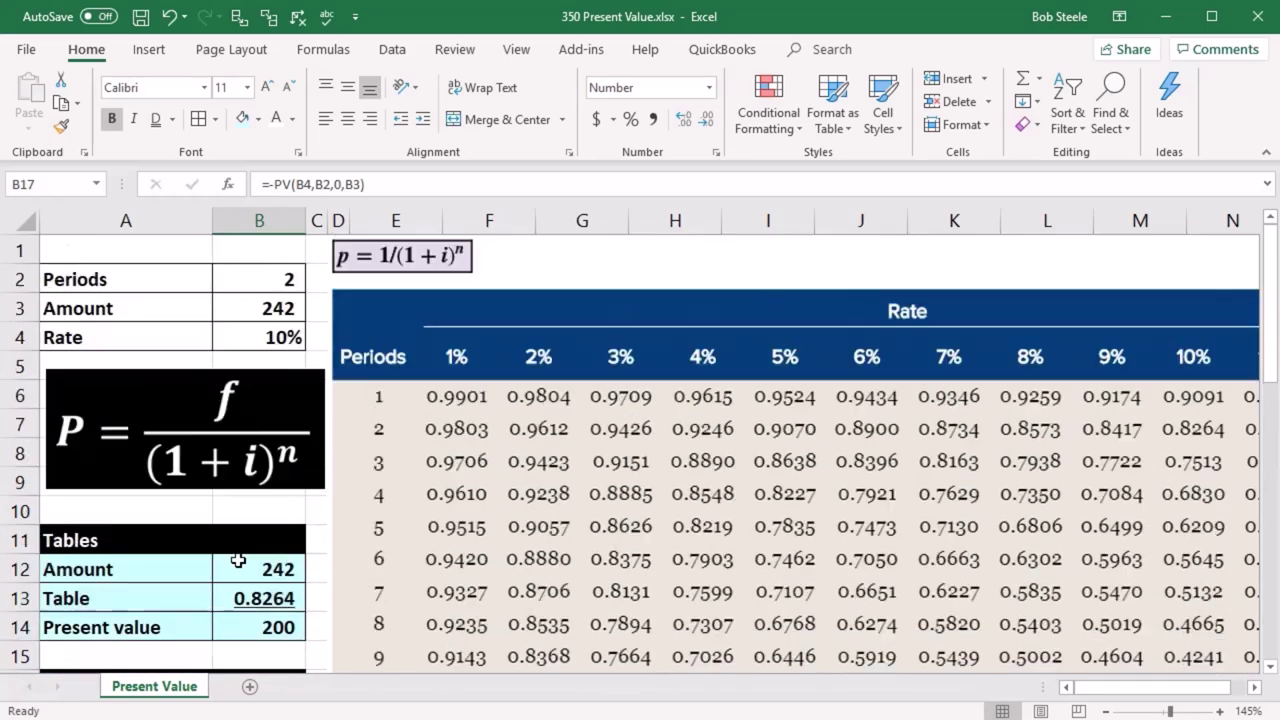
{"action": "left_click", "coordinate": [263, 317]}
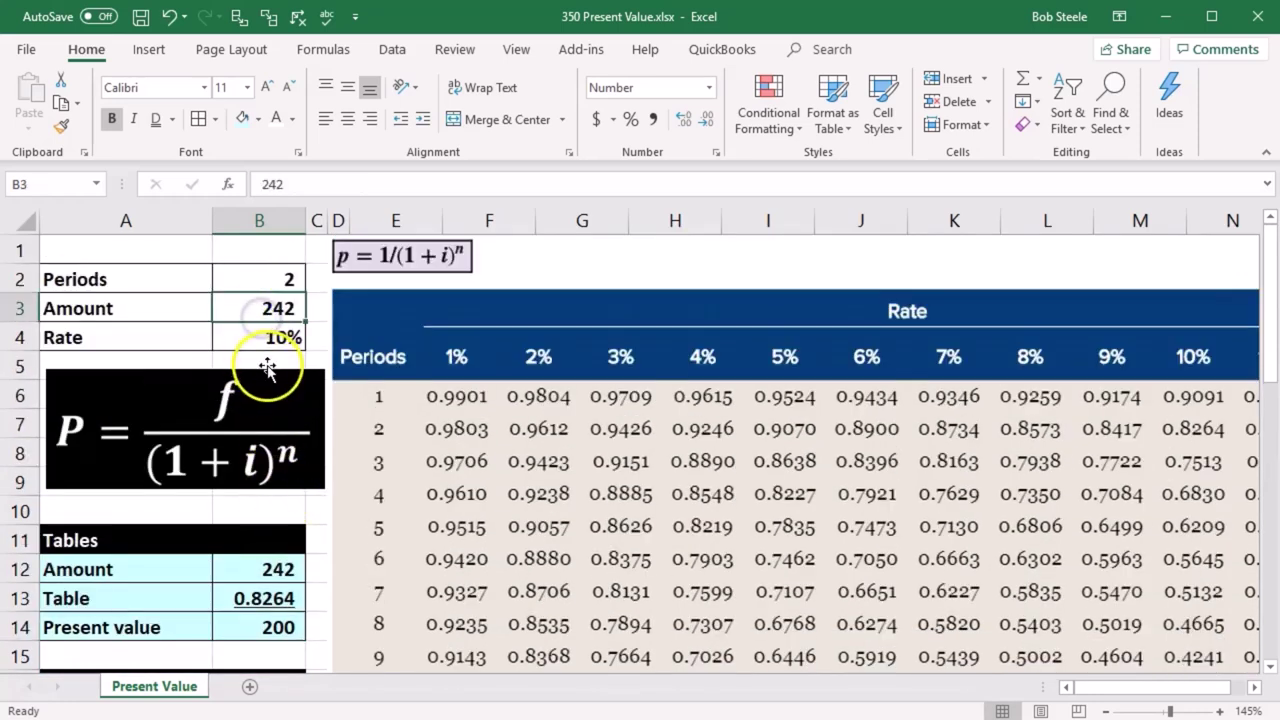
- In the Check section, link A20 to the Present Value label in A17 and B20 to the amount in B17
{"action": "scroll", "coordinate": [274, 470], "scroll_direction": "down", "scroll_amount": 4}
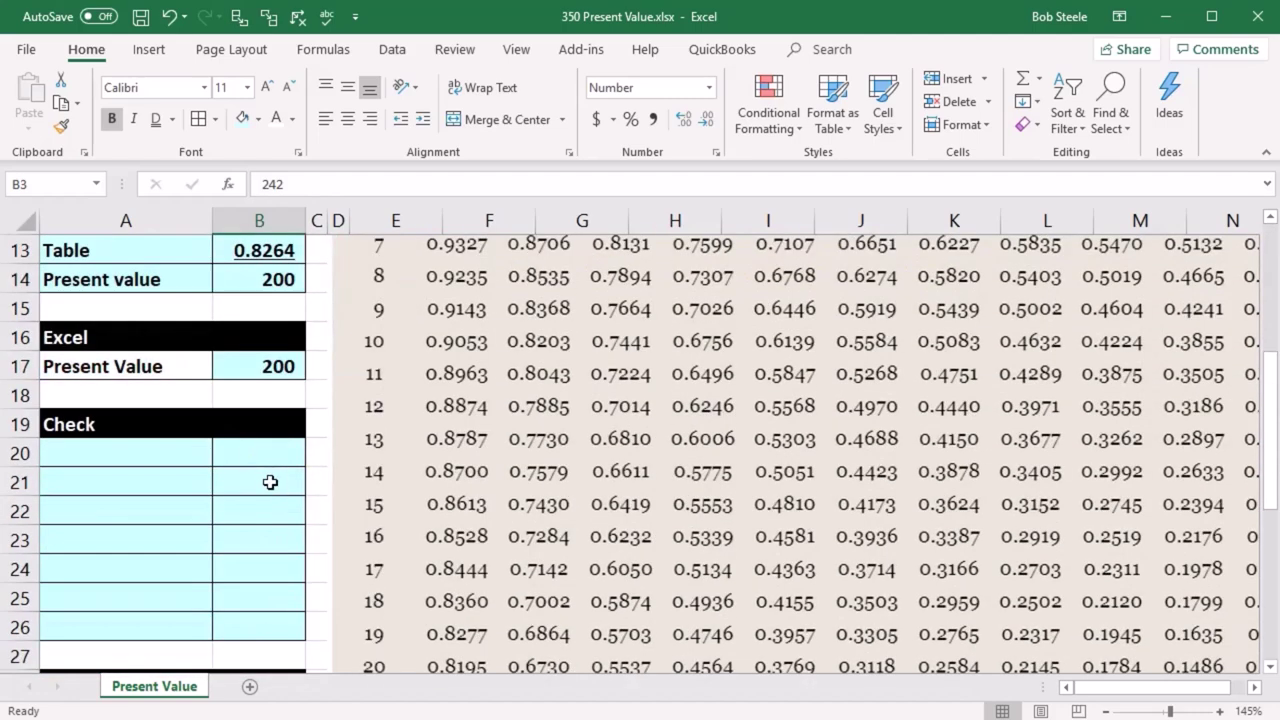
{"action": "left_click", "coordinate": [185, 456]}
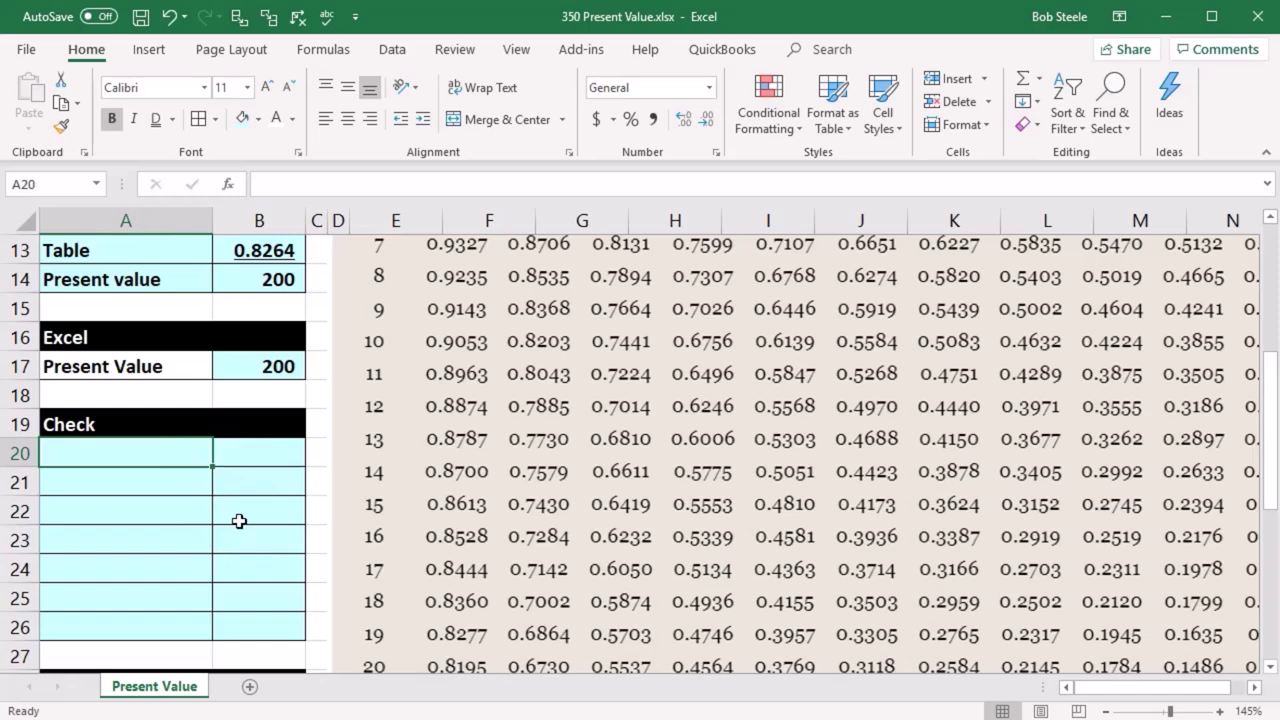
{"action": "type", "text": "="}
{"action": "key", "text": "Up"}
{"action": "key", "text": "Up"}
{"action": "key", "text": "Up"}
{"action": "key", "text": "Tab"}
{"action": "type", "text": "="}
{"action": "key", "text": "Up"}
{"action": "key", "text": "Up"}
{"action": "key", "text": "Up"}
{"action": "key", "text": "Return"}
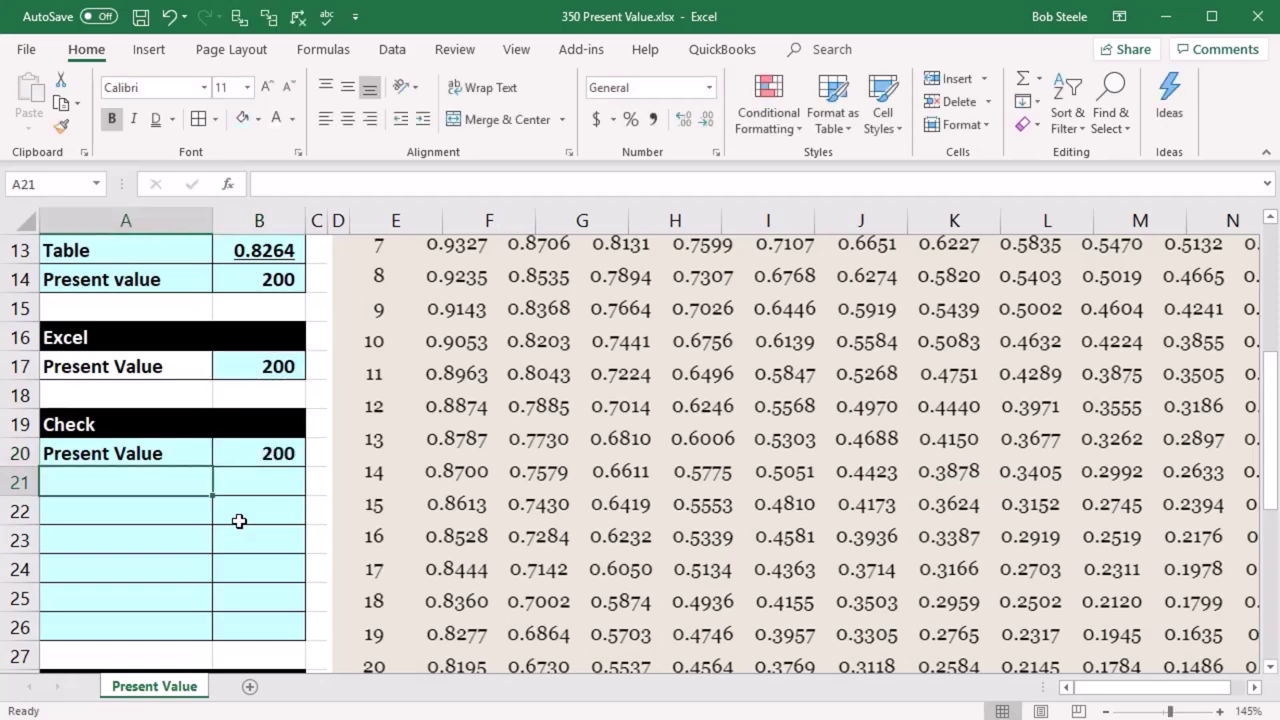
- Link A21 to the Rate label in A4 and B21 to the rate in B4
{"action": "type", "text": "="}
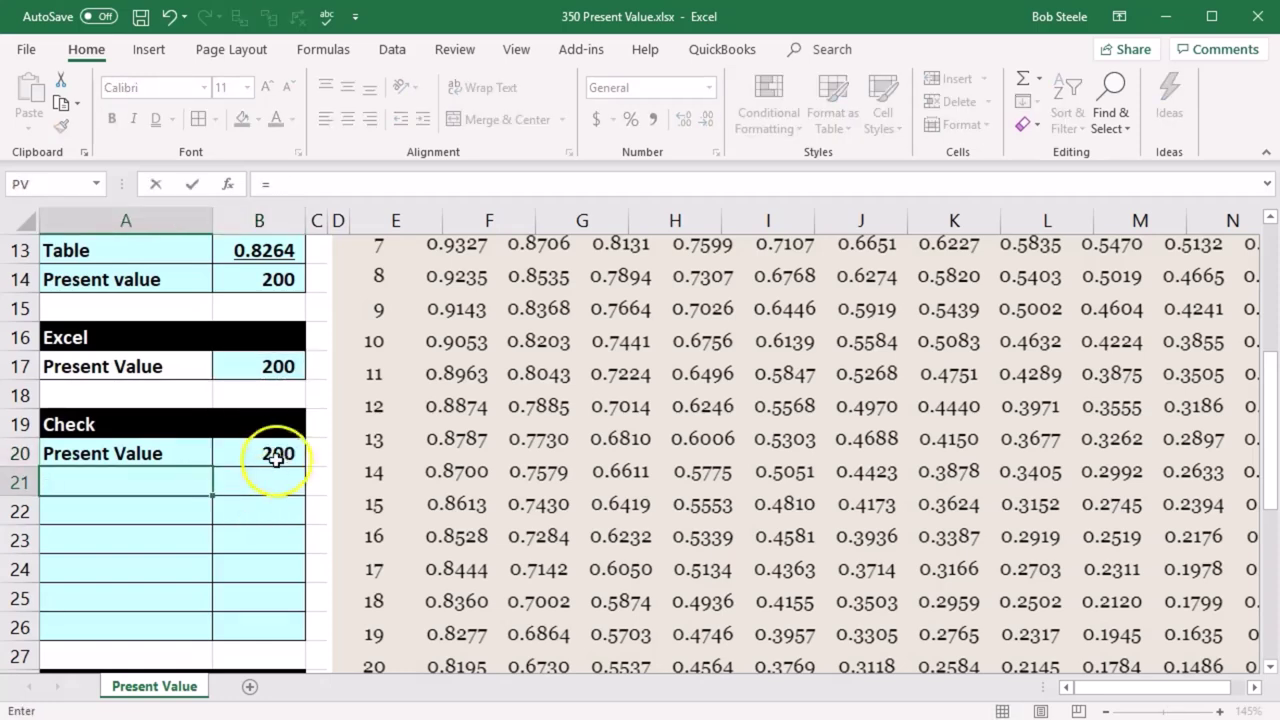
{"action": "scroll", "coordinate": [285, 525], "scroll_direction": "up", "scroll_amount": 4}
{"action": "left_click", "coordinate": [148, 346]}
{"action": "key", "text": "Tab"}
{"action": "scroll", "coordinate": [131, 336], "scroll_direction": "down", "scroll_amount": 3}
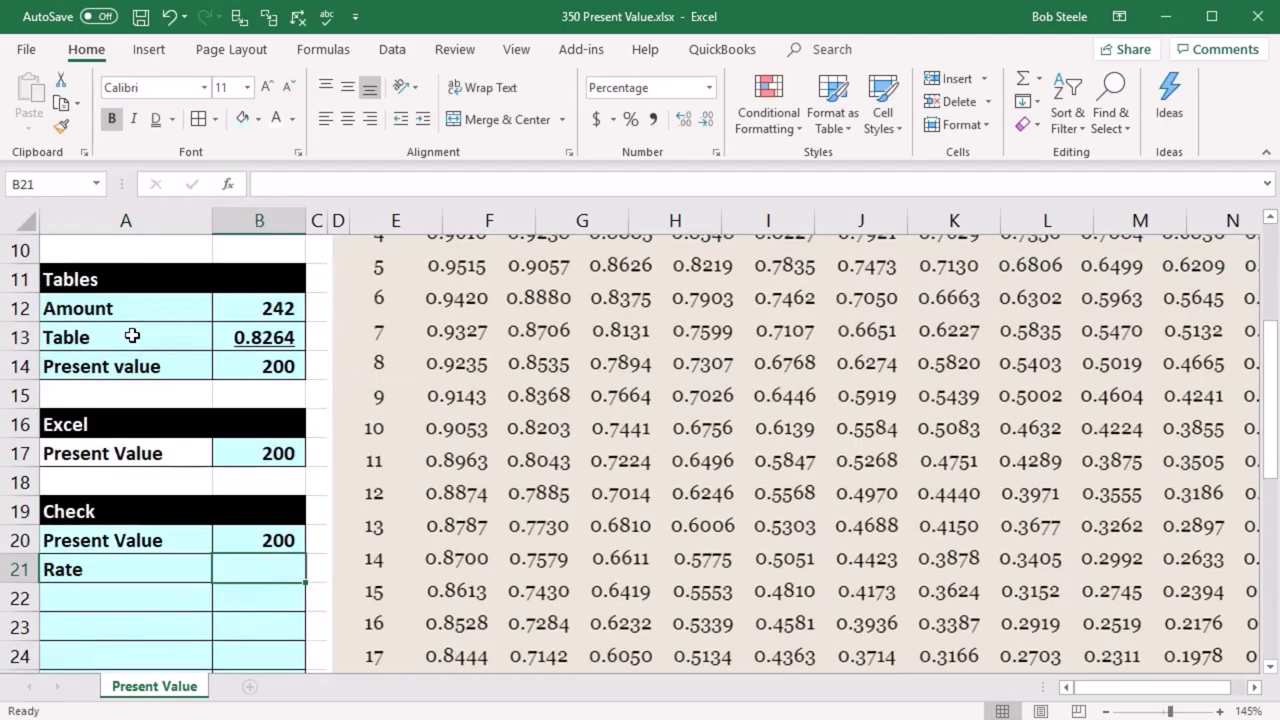
{"action": "type", "text": "="}
{"action": "scroll", "coordinate": [133, 337], "scroll_direction": "up", "scroll_amount": 3}
{"action": "left_click", "coordinate": [257, 331]}
{"action": "scroll", "coordinate": [255, 332], "scroll_direction": "down", "scroll_amount": 2}
{"action": "key", "text": "Return"}
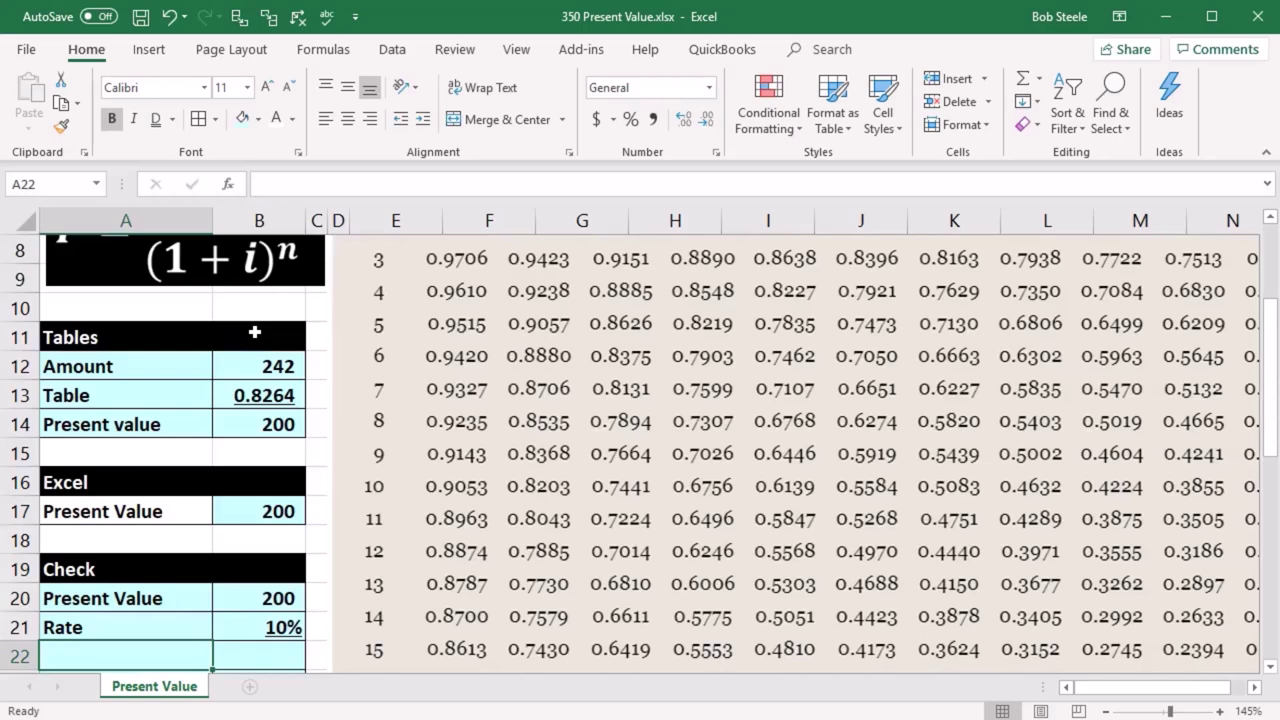
- Label A22 "Increase" and calculate it in B22 as B20*B21
{"action": "type", "text": "Increase"}
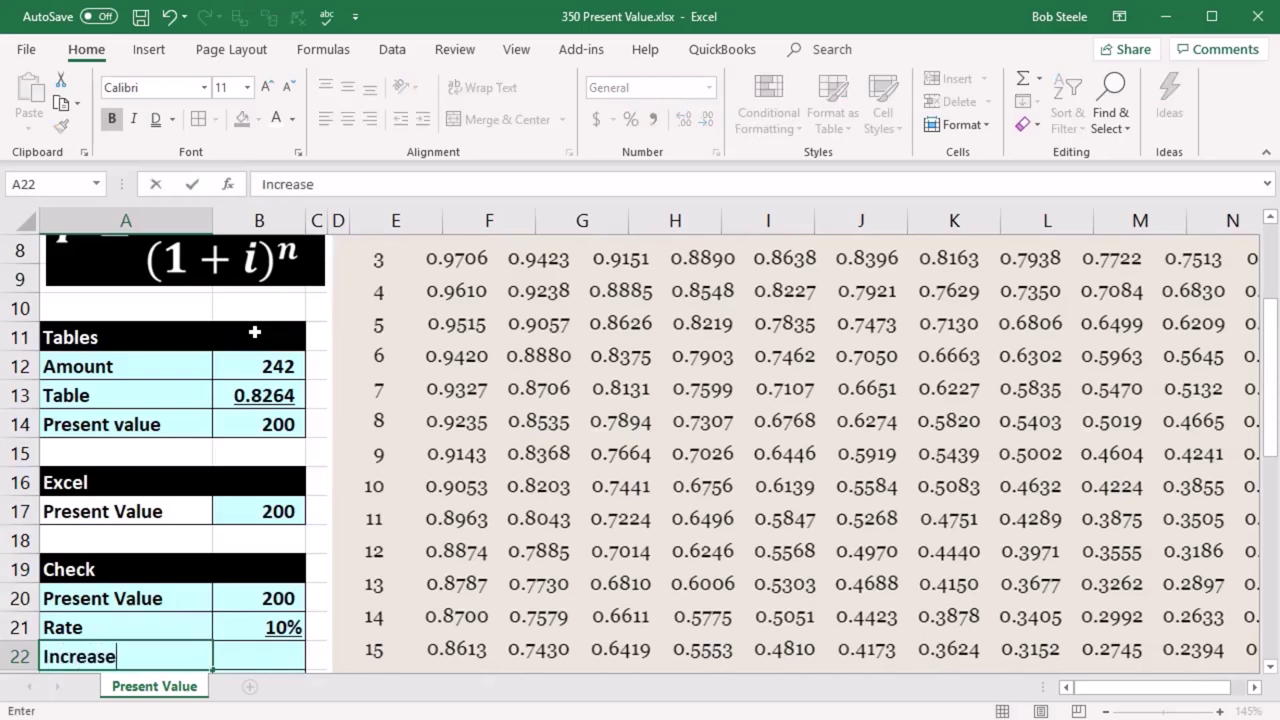
{"action": "key", "text": "Tab"}
{"action": "type", "text": "="}
{"action": "key", "text": "Up"}
{"action": "key", "text": "Up"}
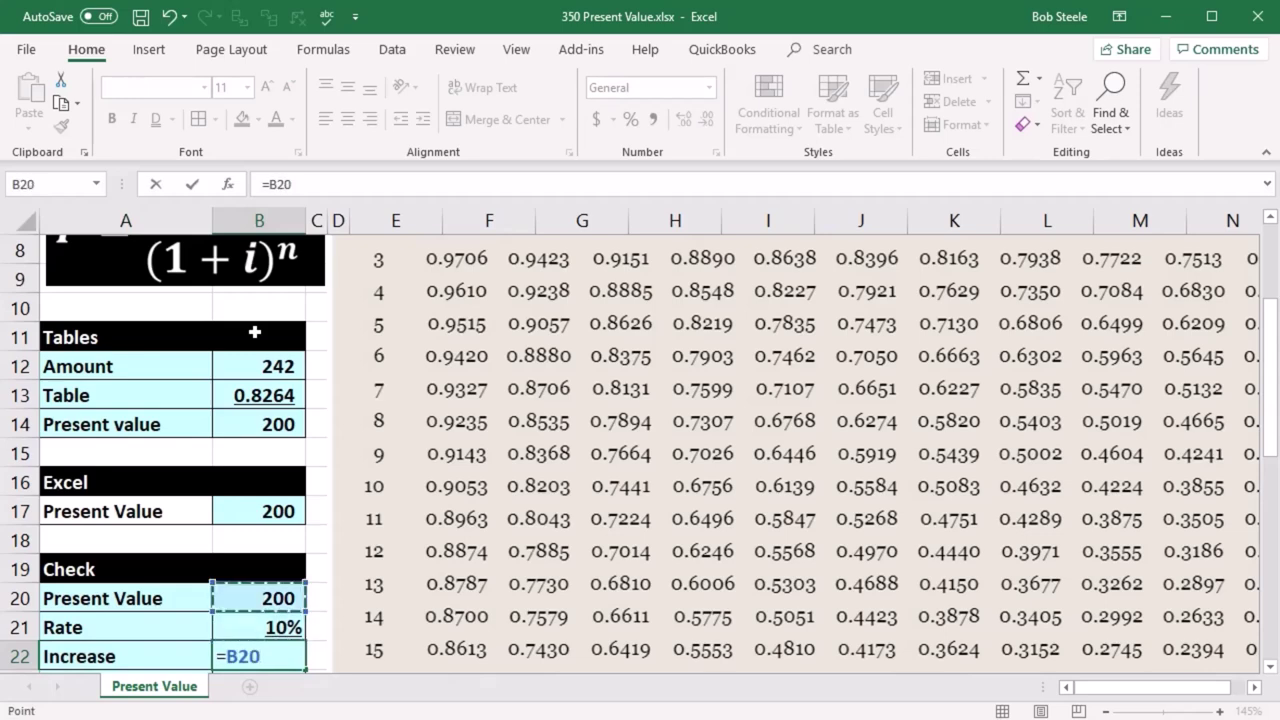
{"action": "type", "text": "*"}
{"action": "key", "text": "Up"}
{"action": "key", "text": "Return"}
- Label A23 "Amount after year 1" and widen column A to fit the text
{"action": "scroll", "coordinate": [286, 277], "scroll_direction": "down", "scroll_amount": 2}
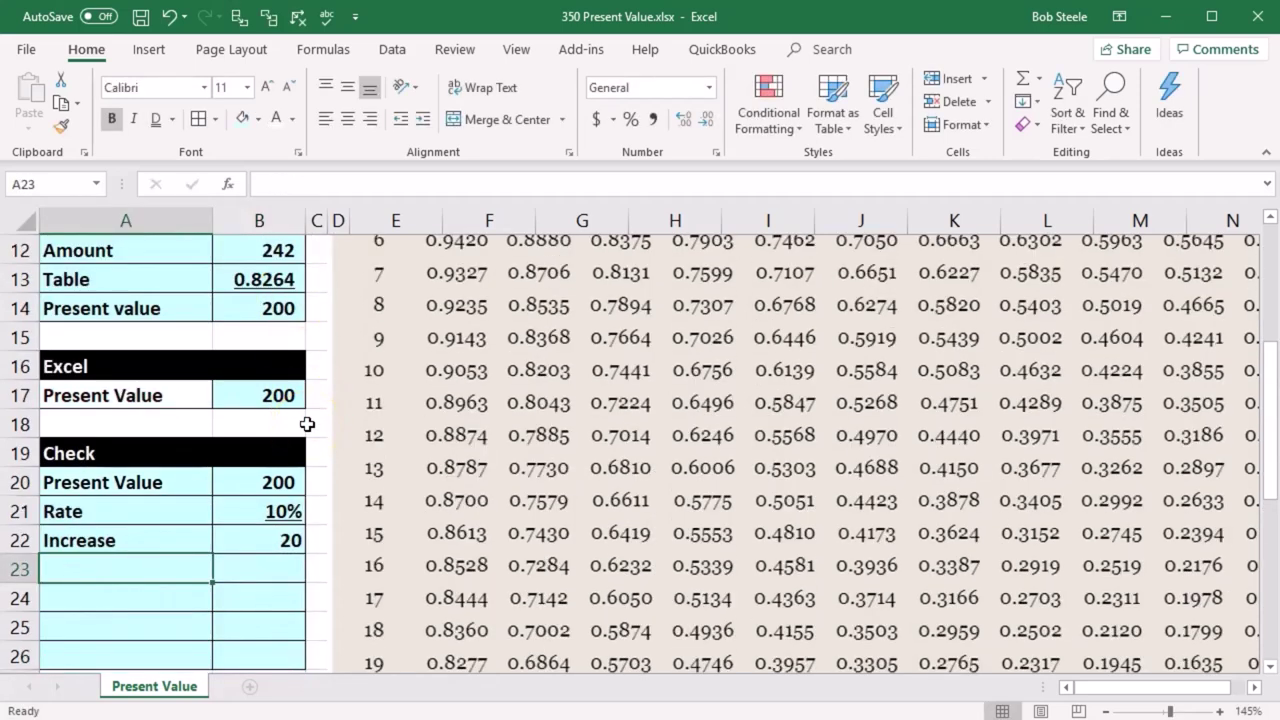
{"action": "type", "text": "Amount a"}
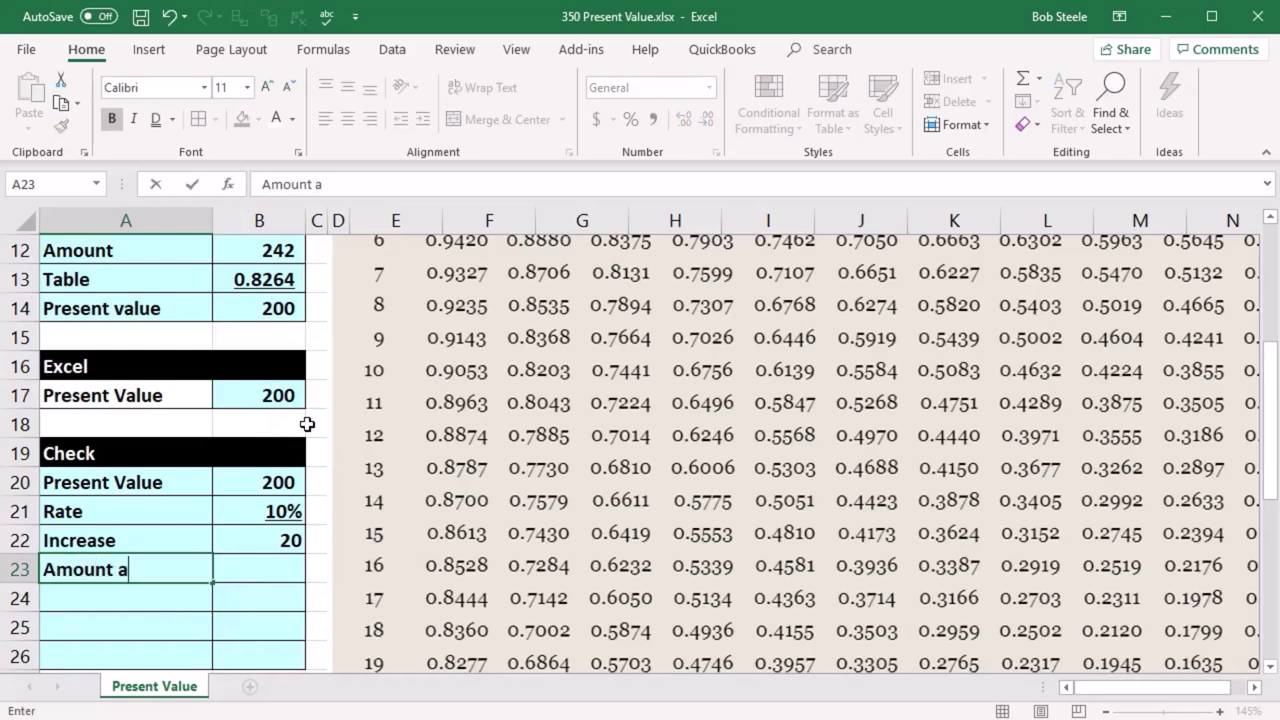
{"action": "type", "text": "fter year"}
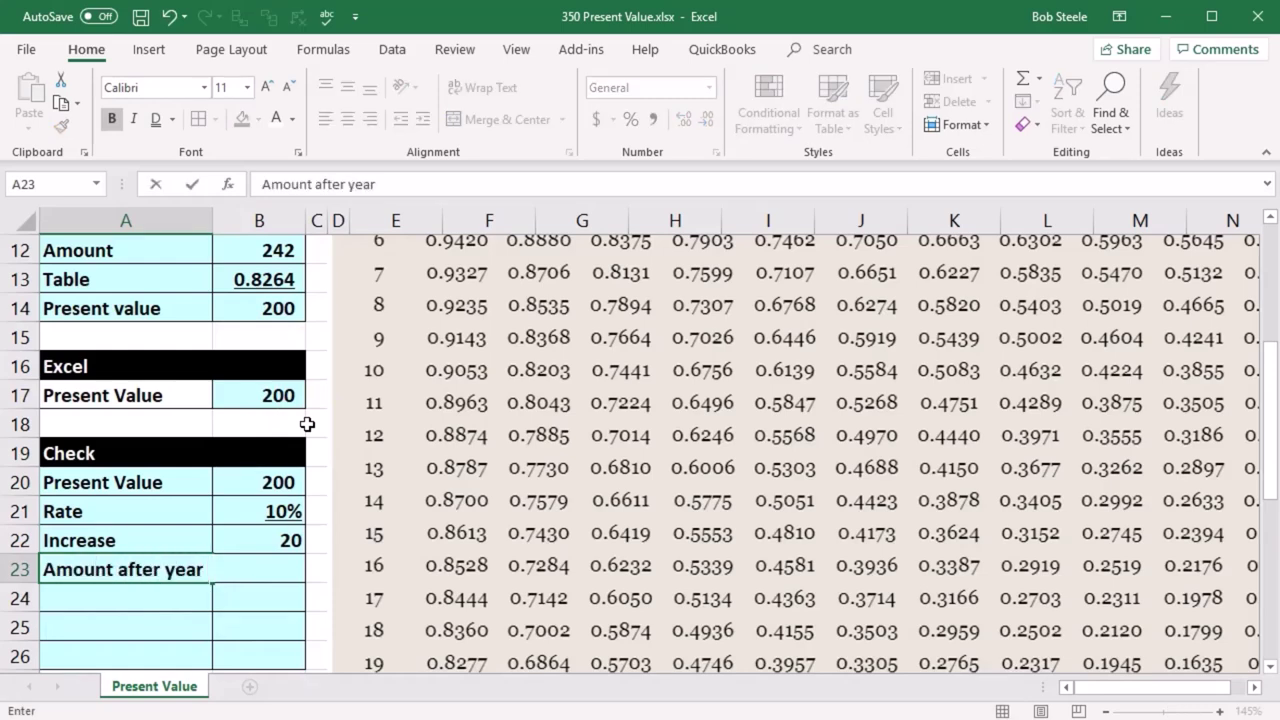
{"action": "type", "text": " 1"}
{"action": "key", "text": "Return"}
{"action": "left_click_drag", "start_coordinate": [213, 220], "coordinate": [227, 220]}
- Calculate the amount after year 1 in B23 as B20+B22
{"action": "left_click", "coordinate": [264, 563]}
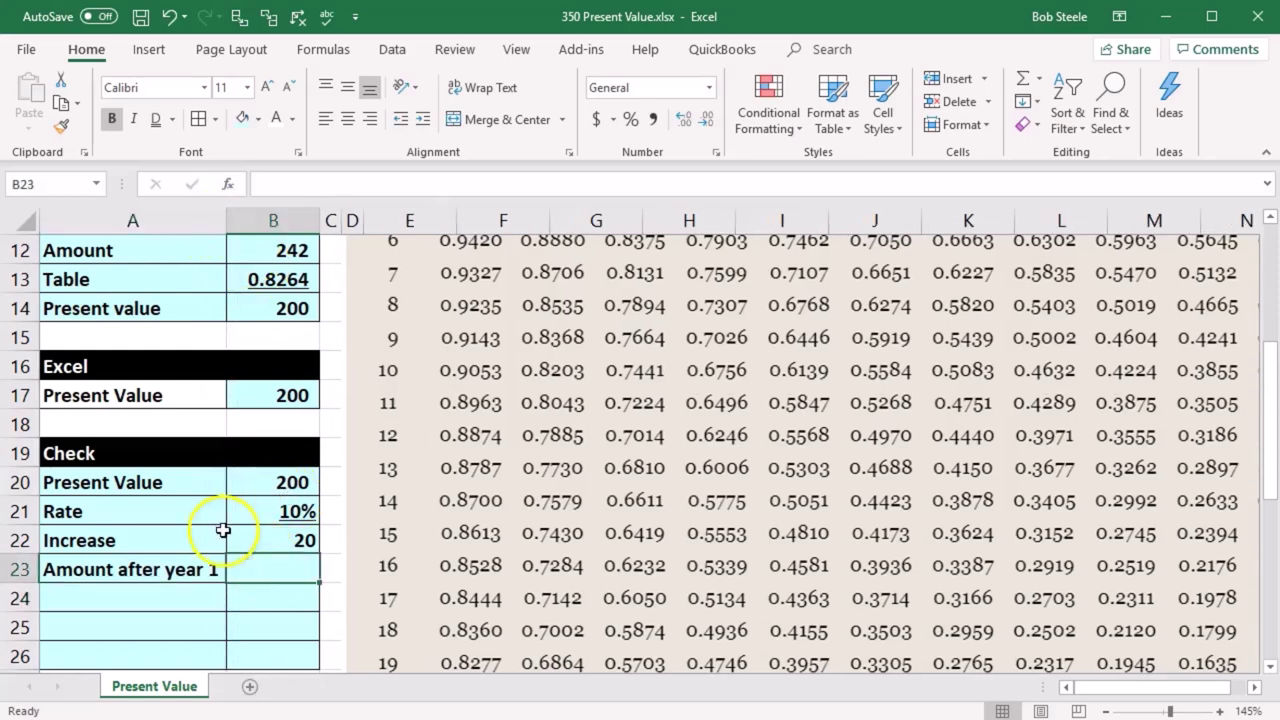
{"action": "type", "text": "="}
{"action": "left_click", "coordinate": [275, 483]}
{"action": "type", "text": "+"}
{"action": "left_click", "coordinate": [280, 540]}
{"action": "key", "text": "Return"}
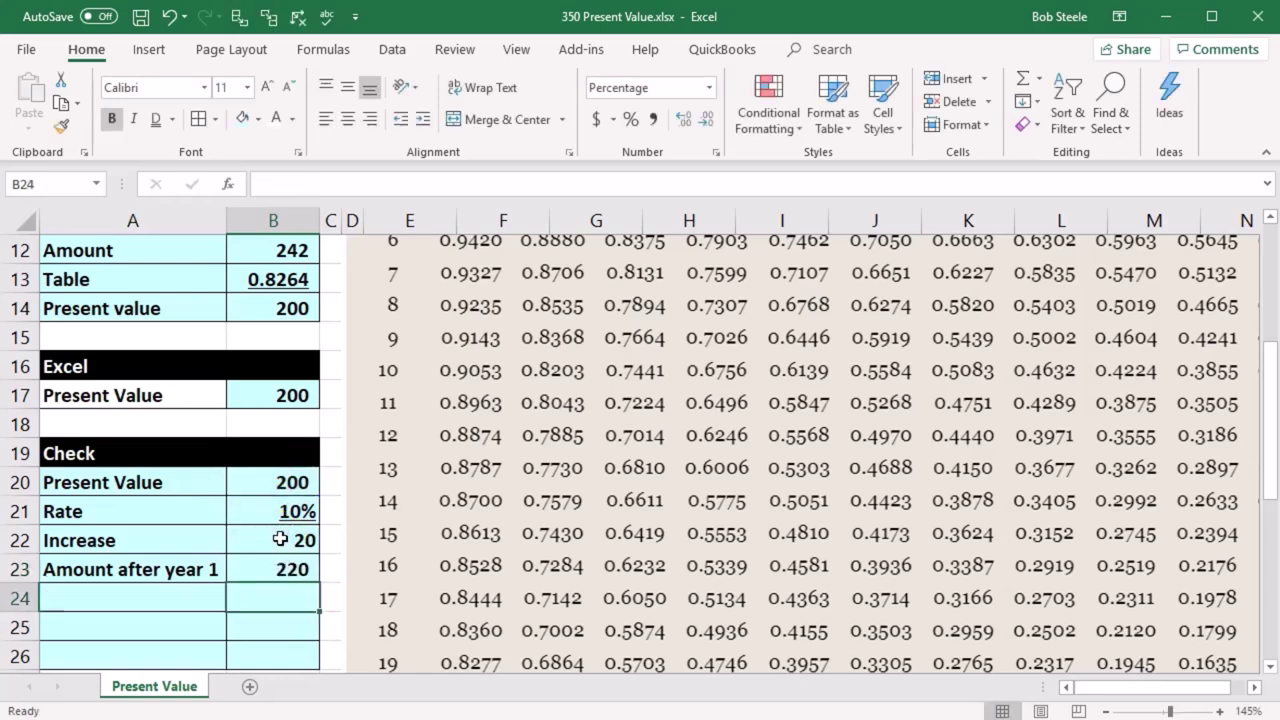
- Link A24 to the Rate label in A21 and B24 to the rate in B21
{"action": "key", "text": "Left"}
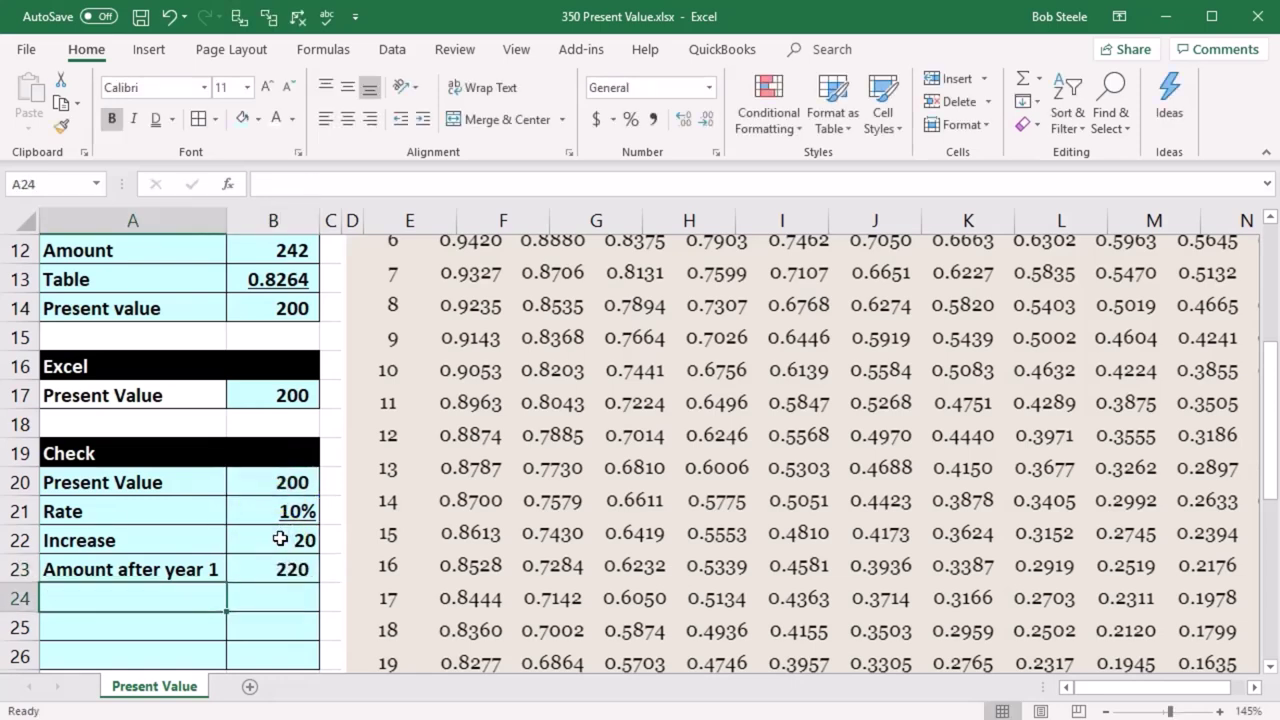
{"action": "type", "text": "+"}
{"action": "key", "text": "Up"}
{"action": "key", "text": "Up"}
{"action": "key", "text": "Up"}
{"action": "key", "text": "Tab"}
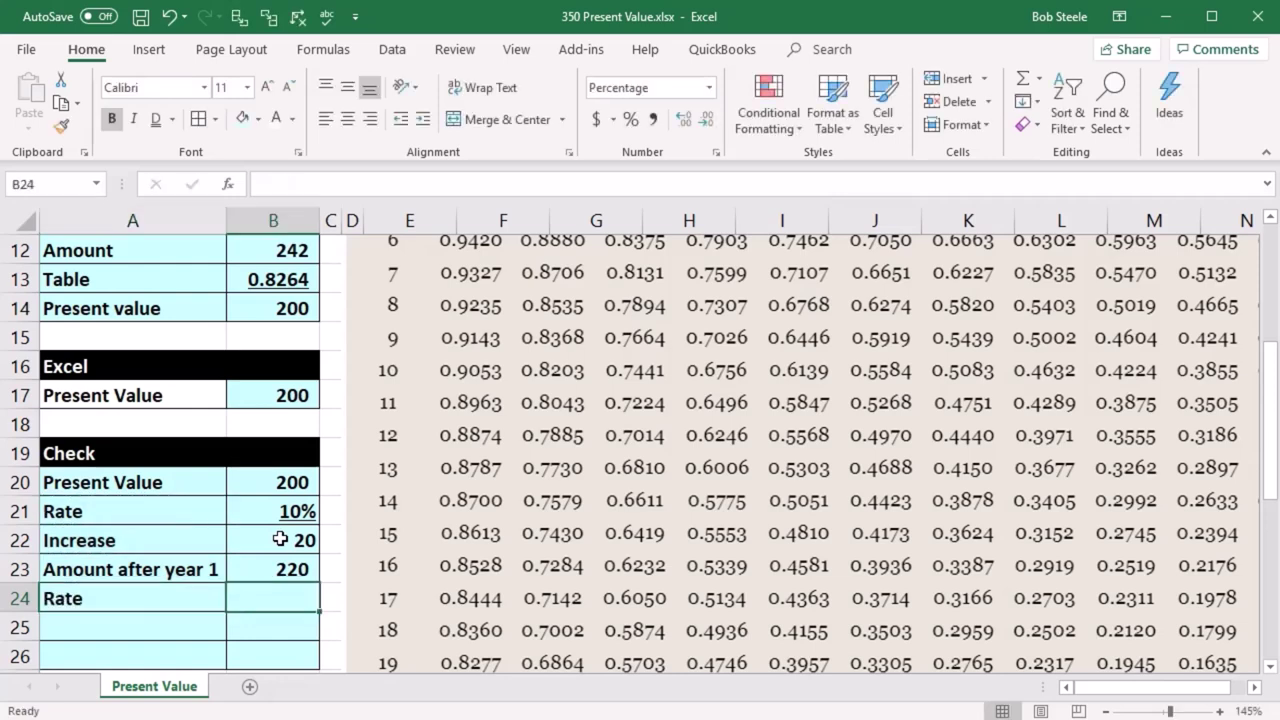
{"action": "type", "text": "="}
{"action": "key", "text": "Up"}
{"action": "key", "text": "Up"}
{"action": "key", "text": "Up"}
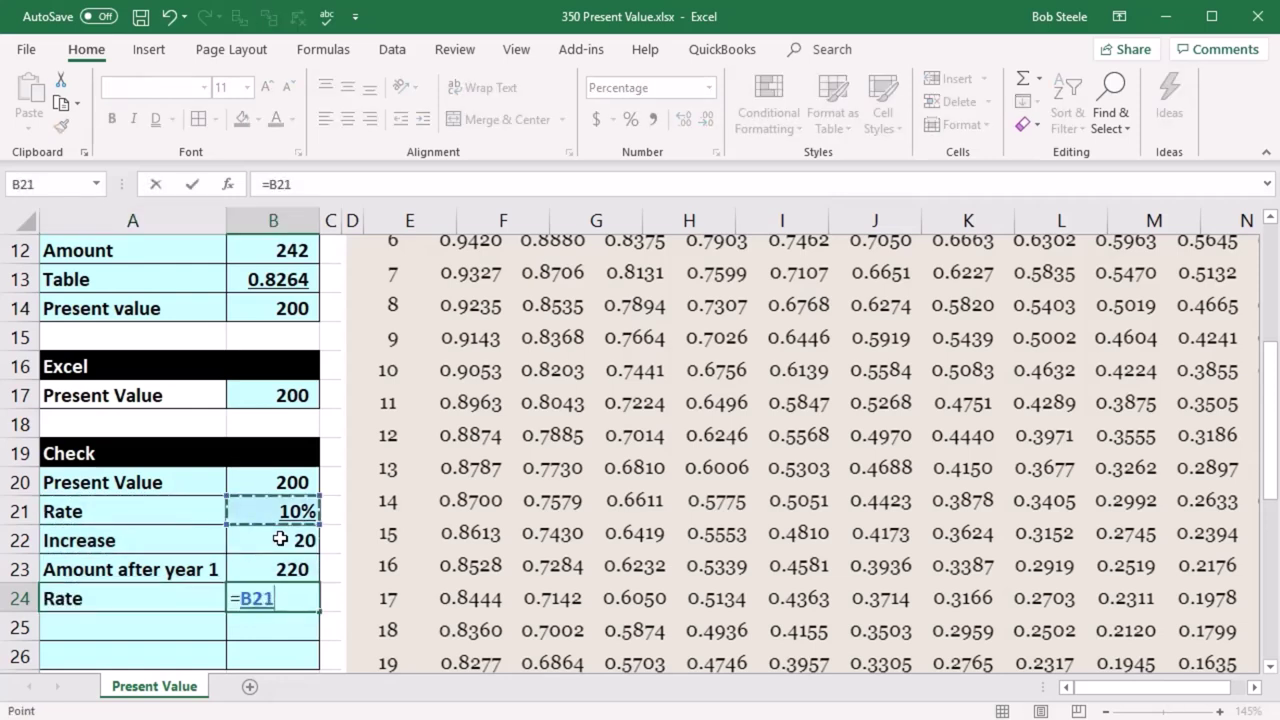
{"action": "key", "text": "Tab"}
- Calculate the second year's increase in B25 as B23*B24
{"action": "key", "text": "Left"}
{"action": "key", "text": "Down"}
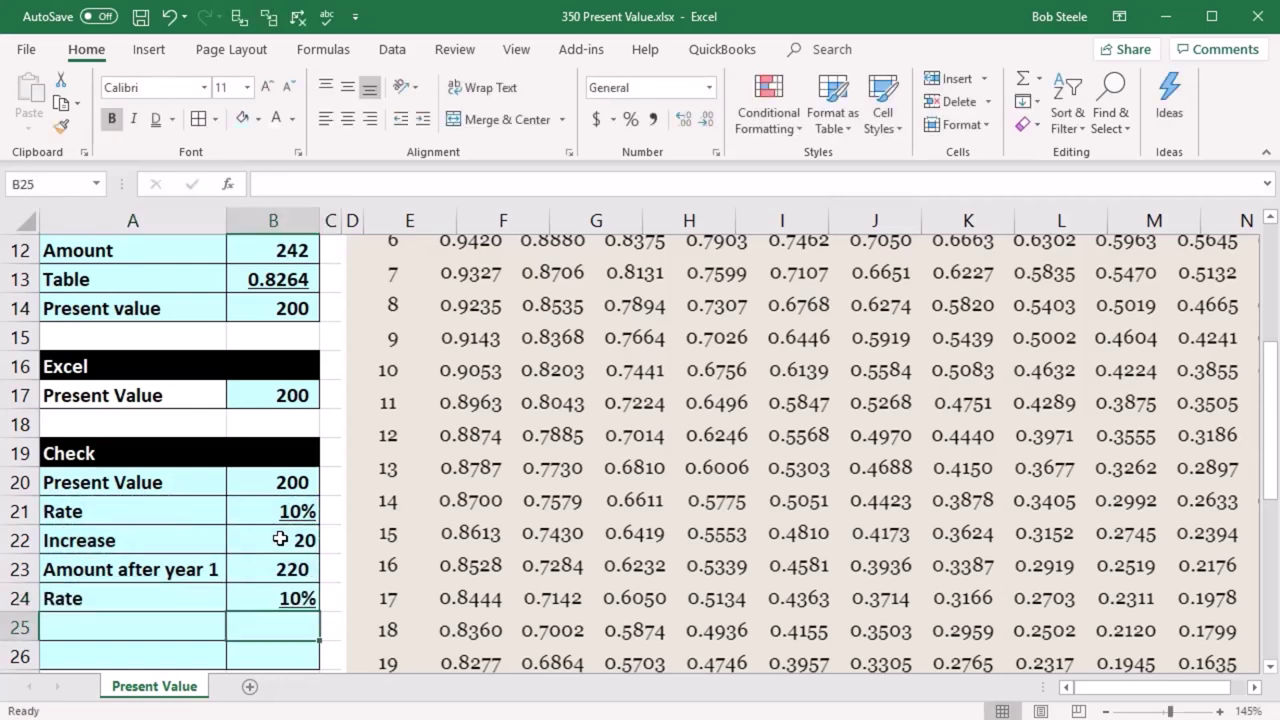
{"action": "type", "text": "="}
{"action": "key", "text": "Up"}
{"action": "key", "text": "Up"}
{"action": "type", "text": "*"}
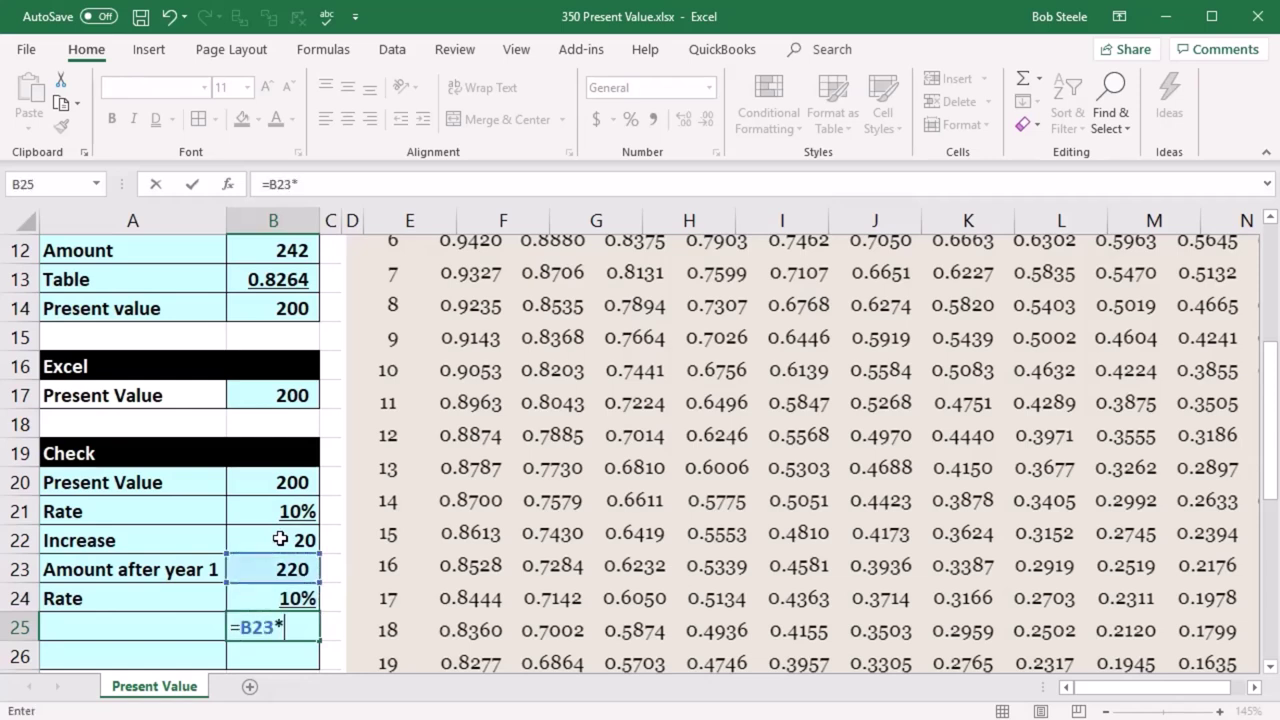
{"action": "key", "text": "Up"}
{"action": "key", "text": "Return"}
- Link A25 to the Increase label in A22
{"action": "key", "text": "Up"}
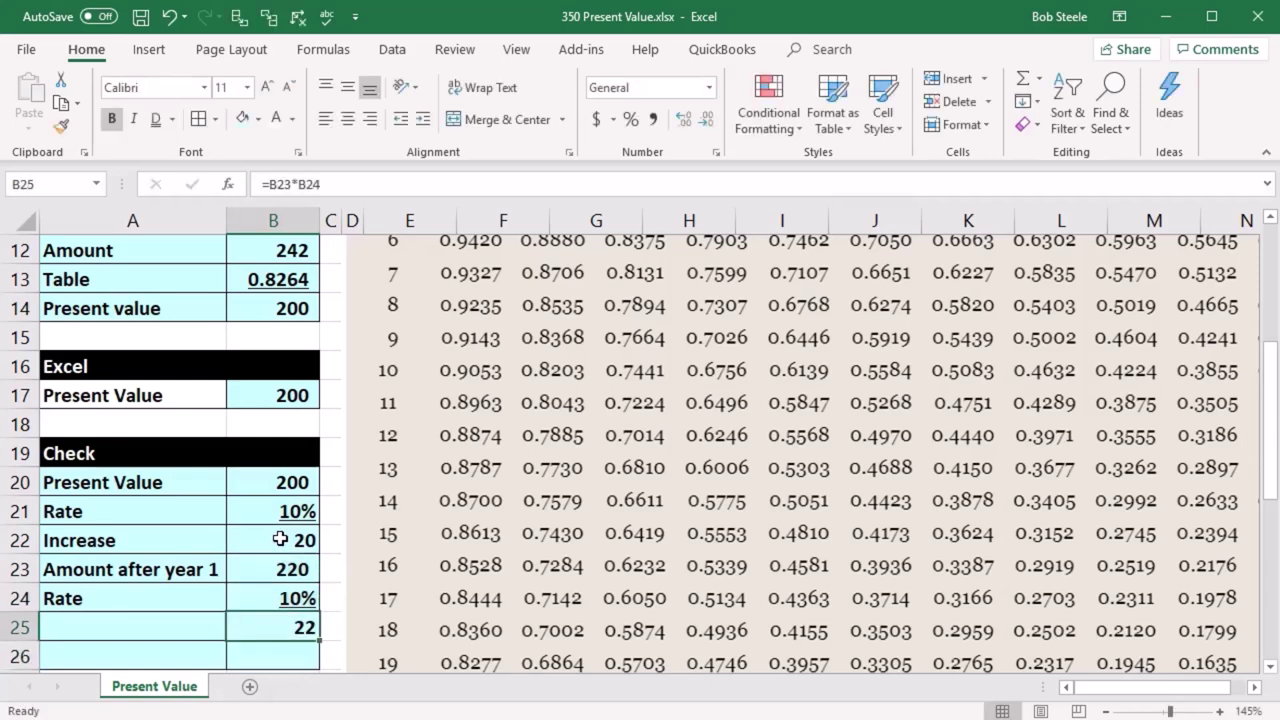
{"action": "key", "text": "Left"}
{"action": "type", "text": "+"}
{"action": "key", "text": "Up"}
{"action": "key", "text": "Up"}
{"action": "key", "text": "Up"}
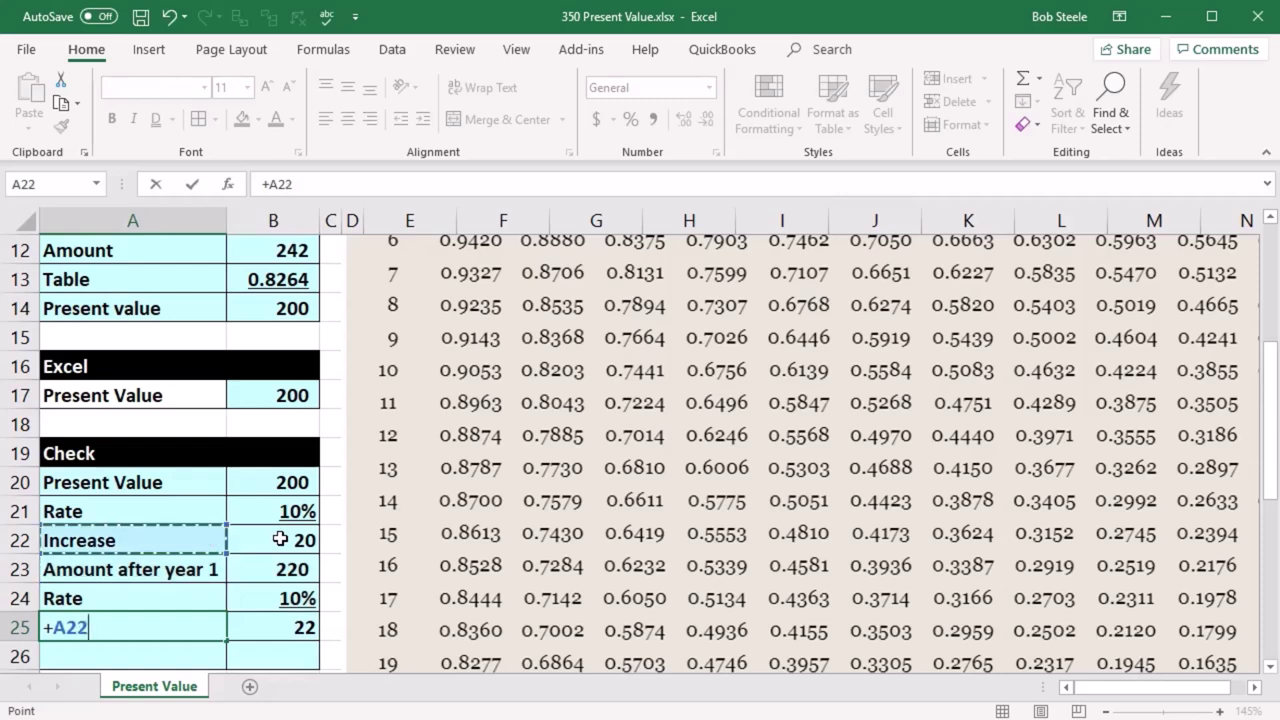
{"action": "key", "text": "Tab"}
- Calculate the amount after the second year in B26 as B23+B25
{"action": "key", "text": "Down"}
{"action": "key", "text": "Left"}
{"action": "key", "text": "Right"}
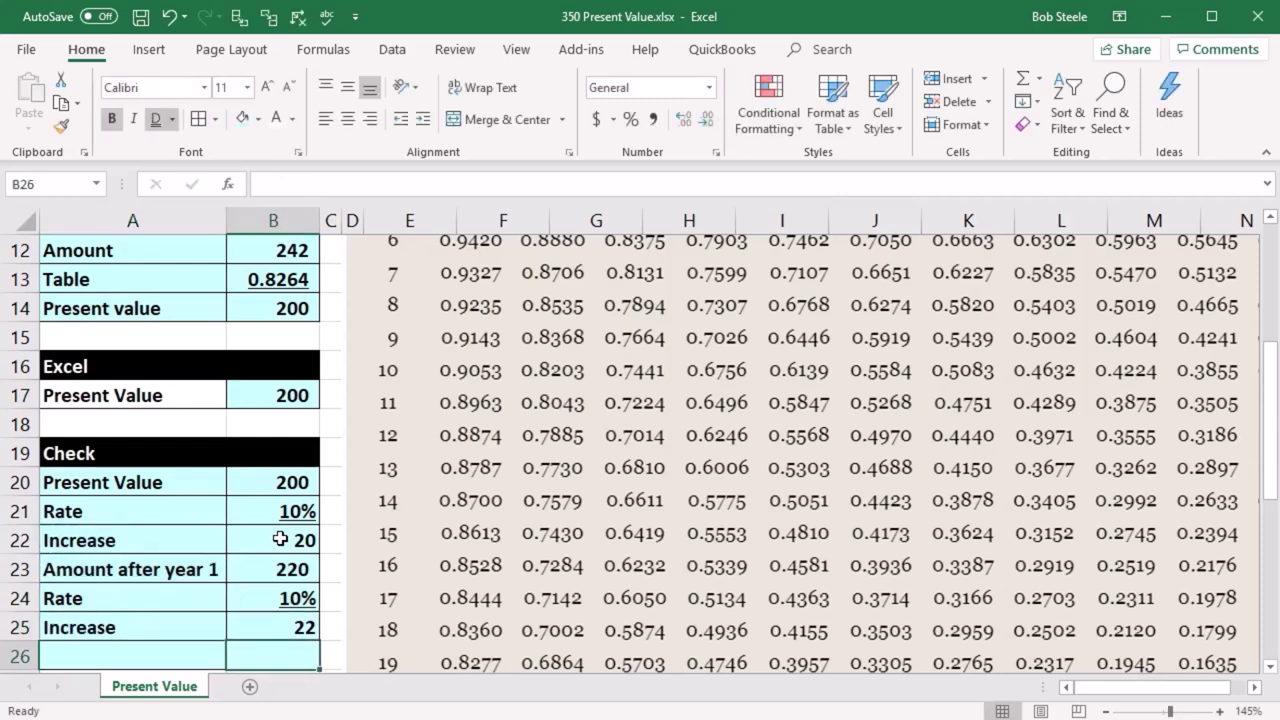
{"action": "type", "text": "="}
{"action": "key", "text": "Up"}
{"action": "key", "text": "Up"}
{"action": "key", "text": "Up"}
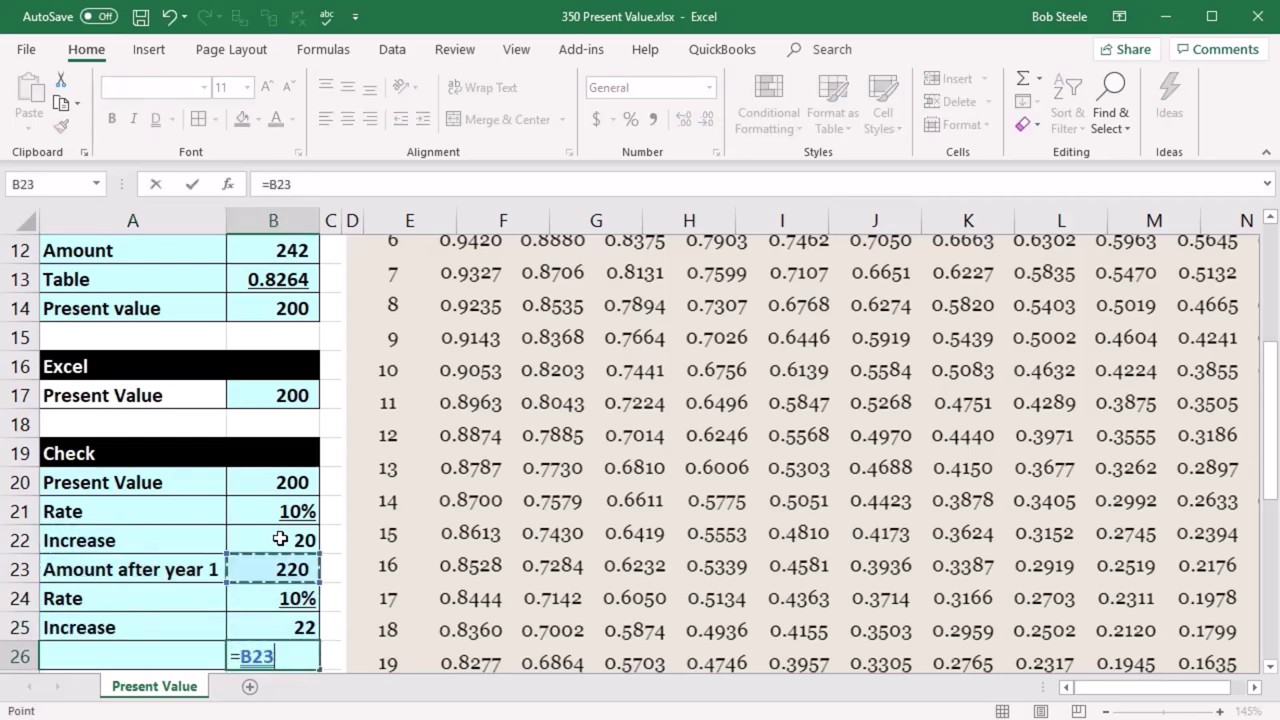
{"action": "type", "text": "+"}
{"action": "key", "text": "Up"}
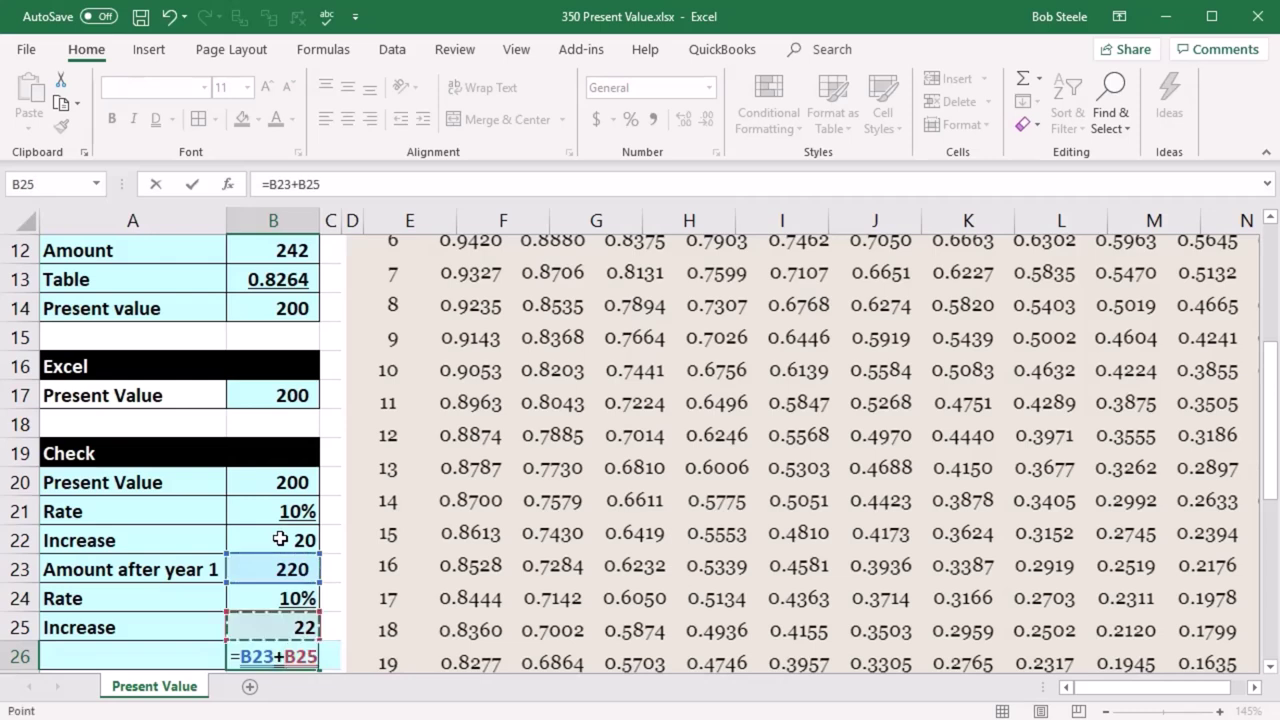
{"action": "key", "text": "Return"}
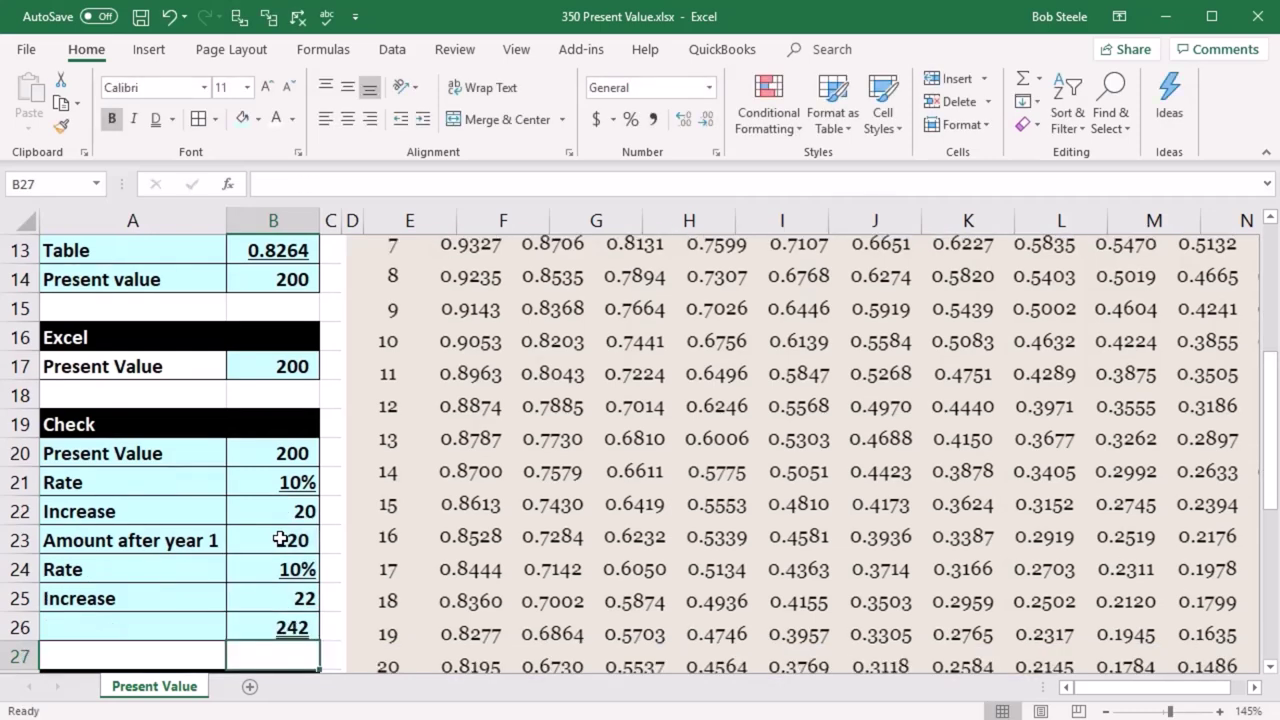
- Label A26 "Amount after year 2"
{"action": "left_click", "coordinate": [172, 632]}
{"action": "type", "text": "Amount"}
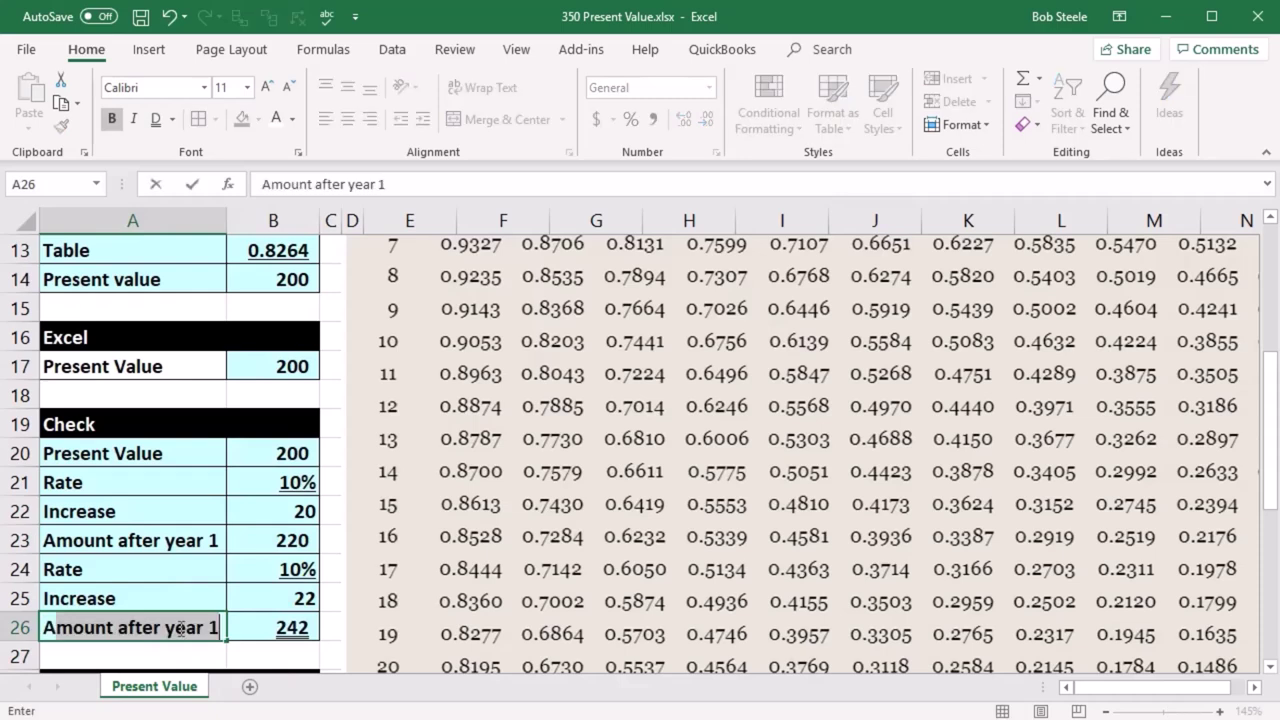
{"action": "key", "text": "Delete"}
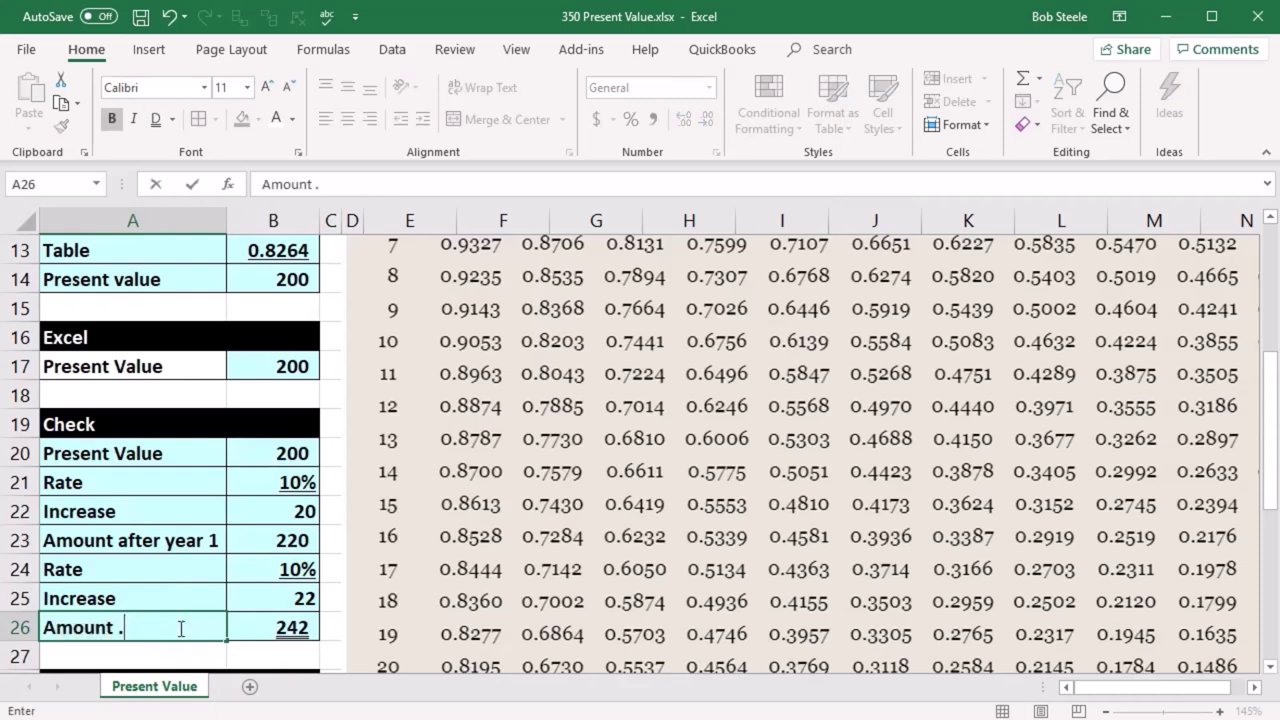
{"action": "type", "text": "y"}
{"action": "key", "text": "BackSpace"}
{"action": "type", "text": "a"}
{"action": "key", "text": "Return"}
{"action": "double_click", "coordinate": [183, 626]}
{"action": "key", "text": "Right"}
{"action": "key", "text": "Right"}
{"action": "key", "text": "Right"}
{"action": "key", "text": "Right"}
{"action": "key", "text": "BackSpace"}
{"action": "key", "text": "BackSpace"}
{"action": "type", "text": "2"}
{"action": "key", "text": "Return"}
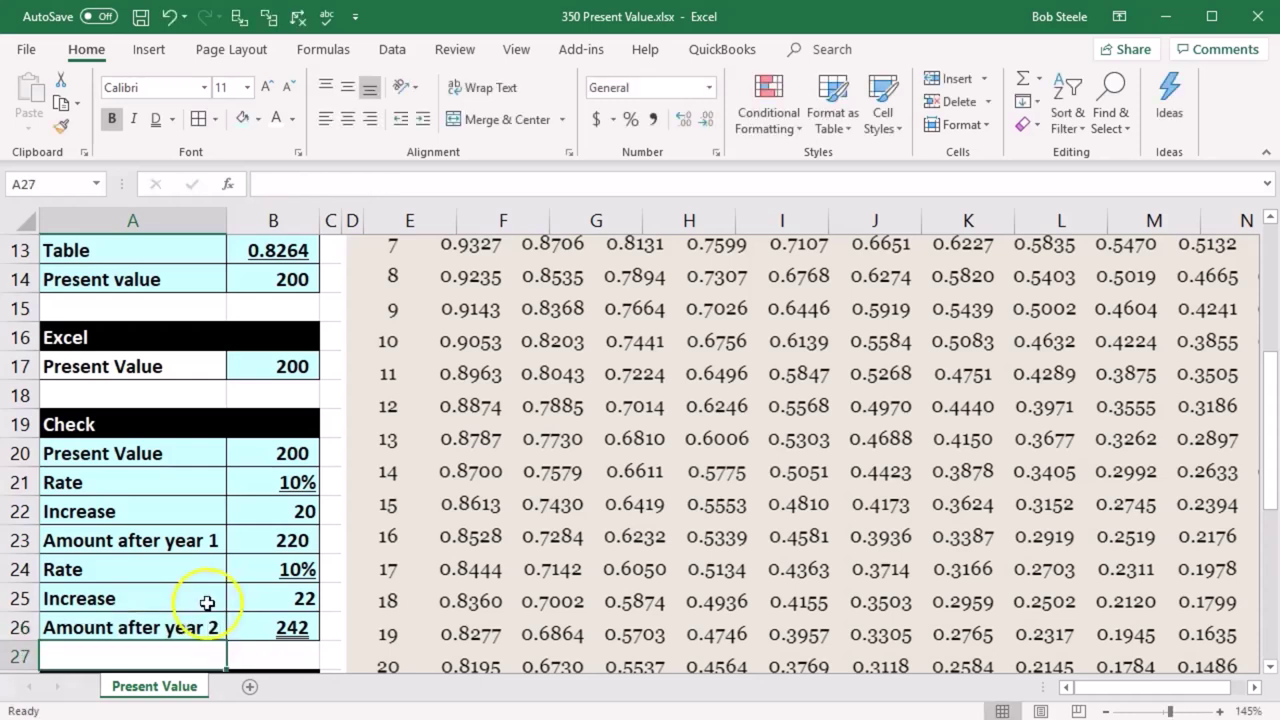
- Review the Check formulas from B20 to B26 against the PV function in B17
{"action": "left_click", "coordinate": [242, 469]}
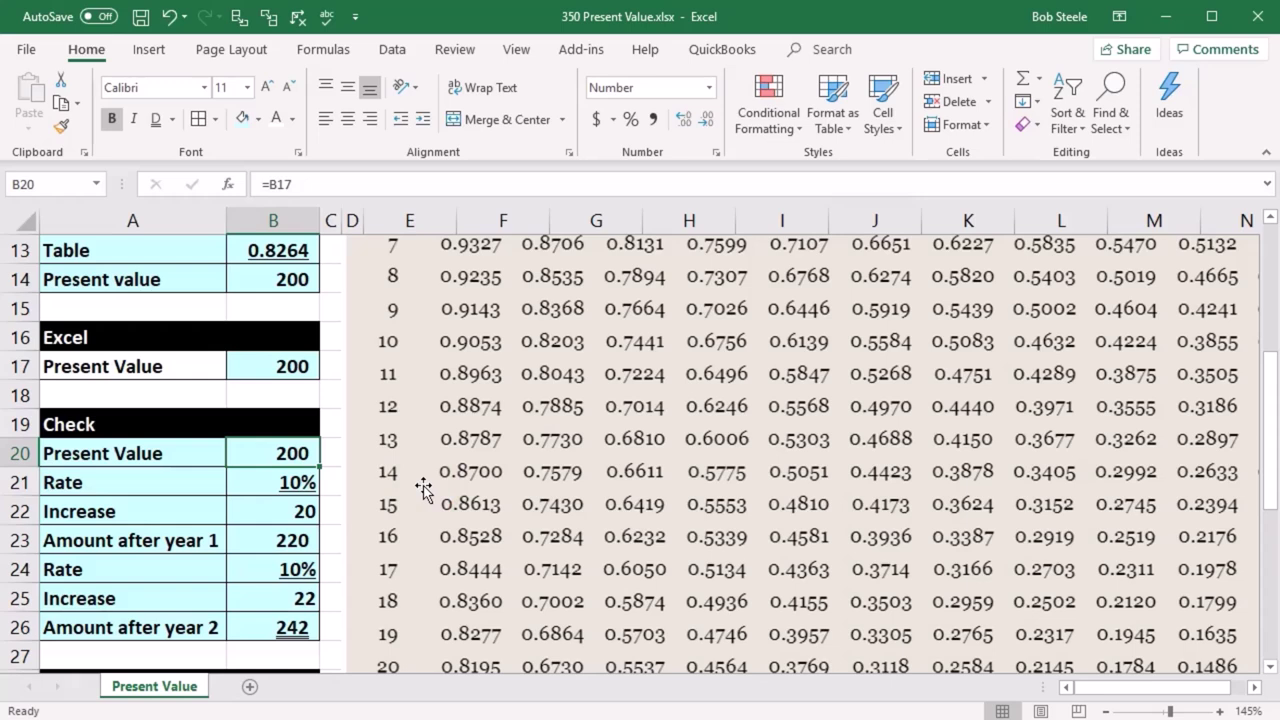
{"action": "key", "text": "Down"}
{"action": "key", "text": "Down"}
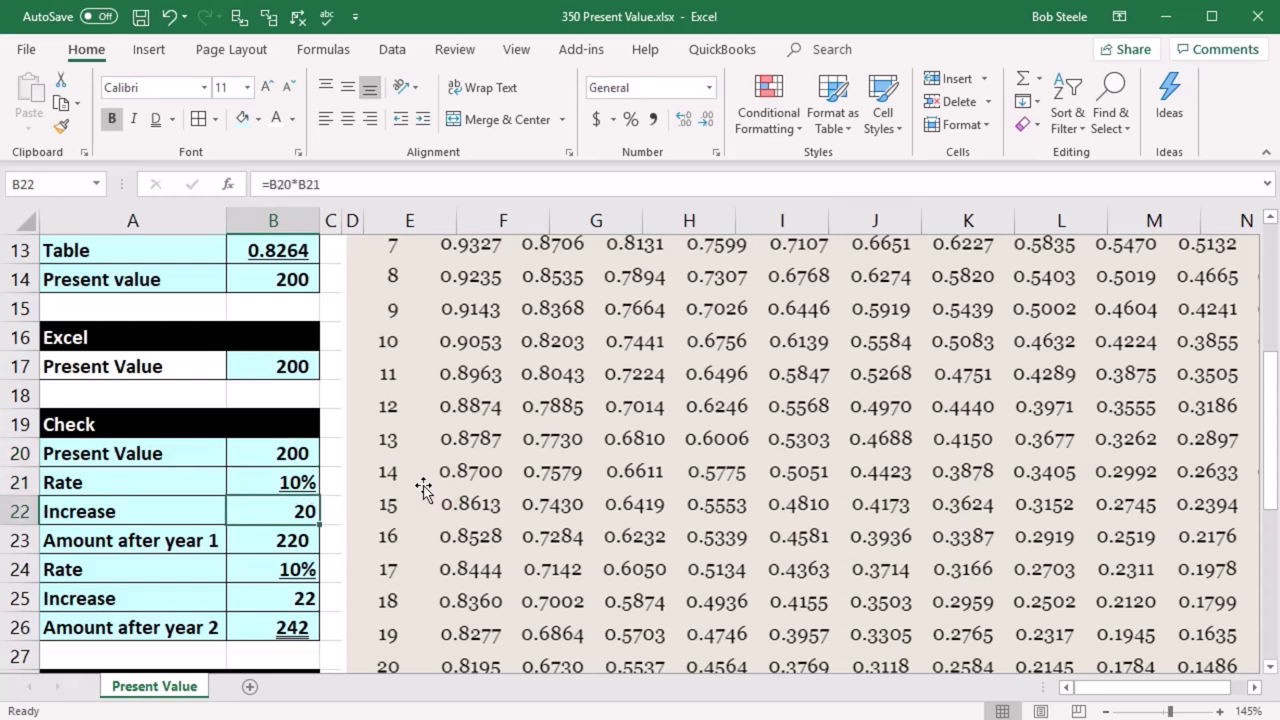
{"action": "key", "text": "Down"}
{"action": "key", "text": "Down"}
{"action": "key", "text": "Down"}
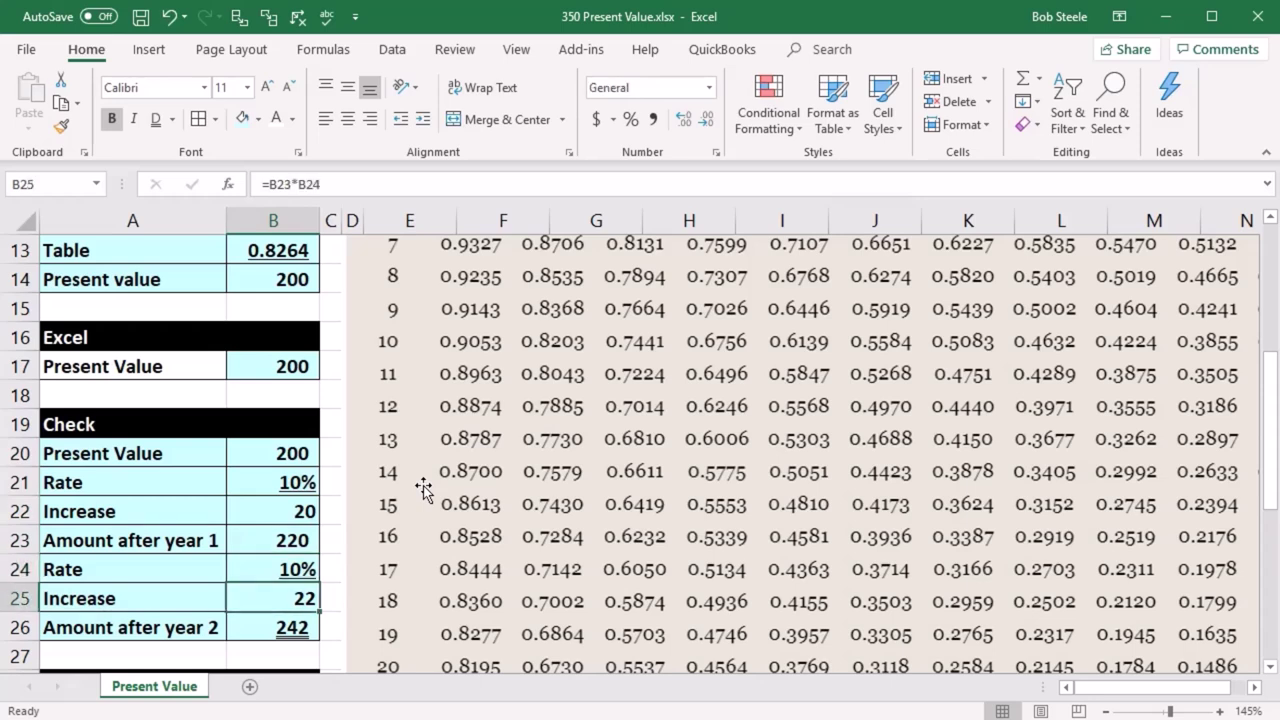
{"action": "key", "text": "Down"}
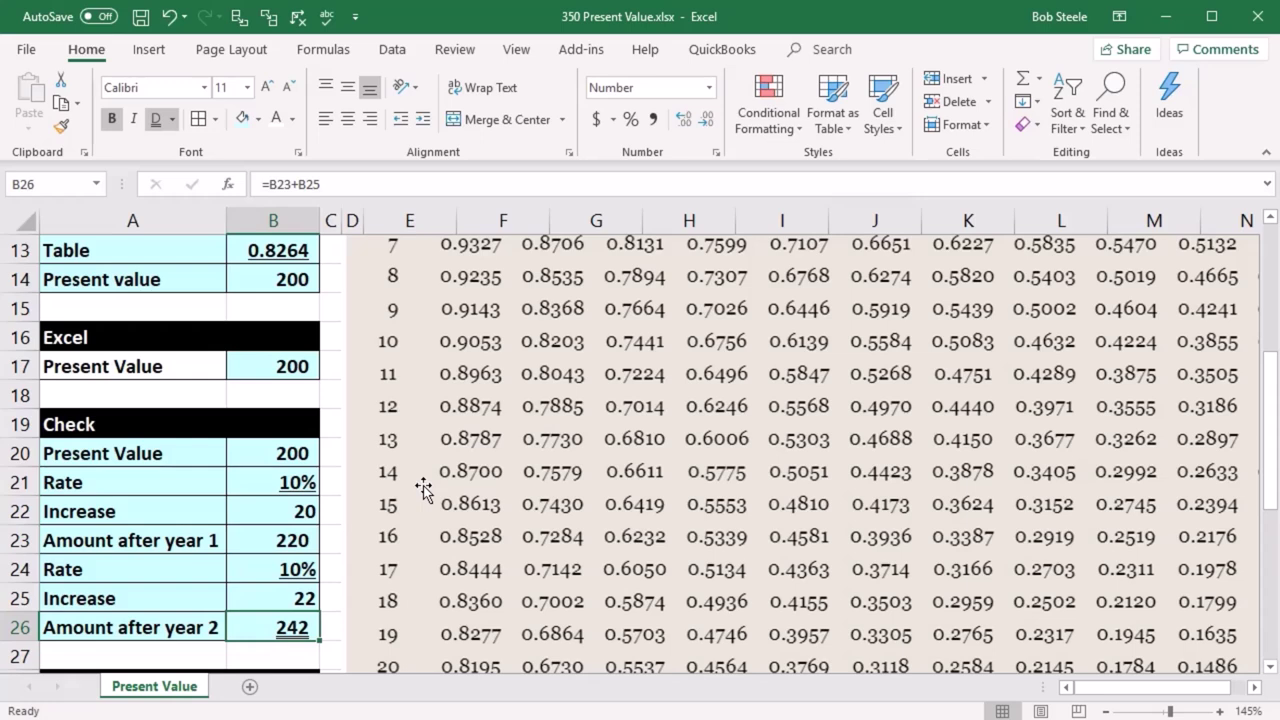
{"action": "left_click", "coordinate": [312, 366]}
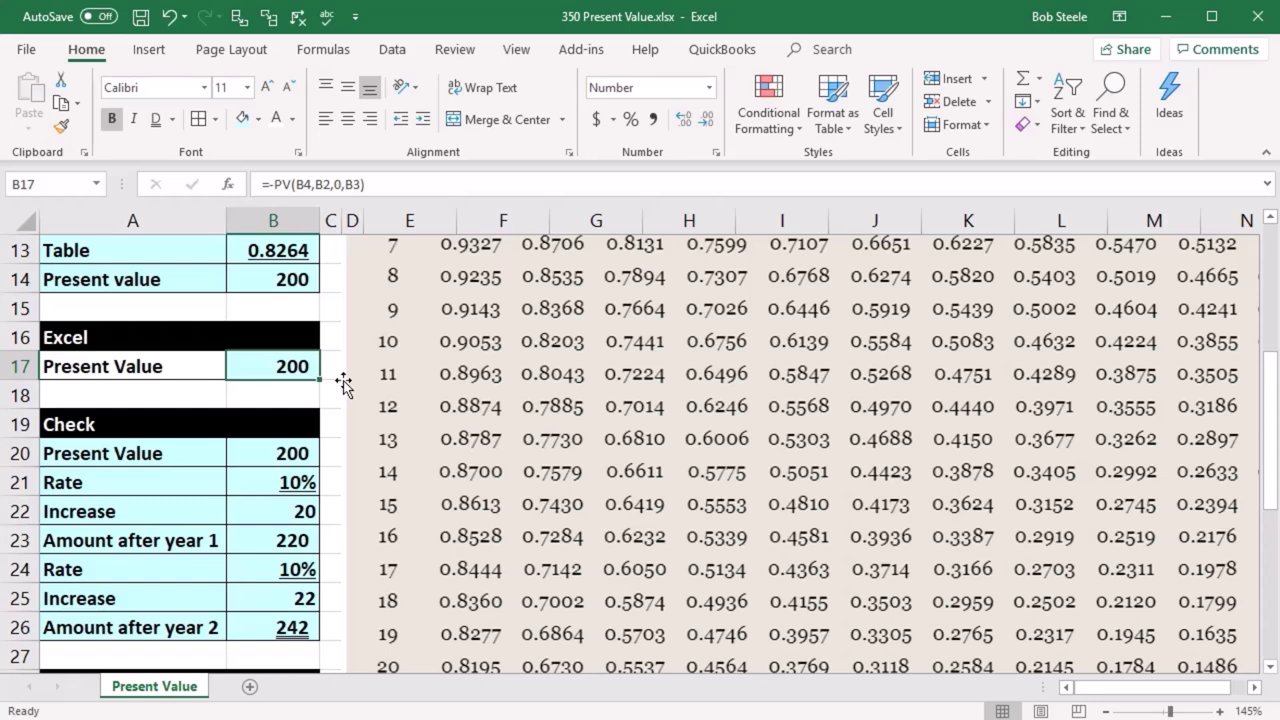
{"action": "left_click", "coordinate": [316, 482]}
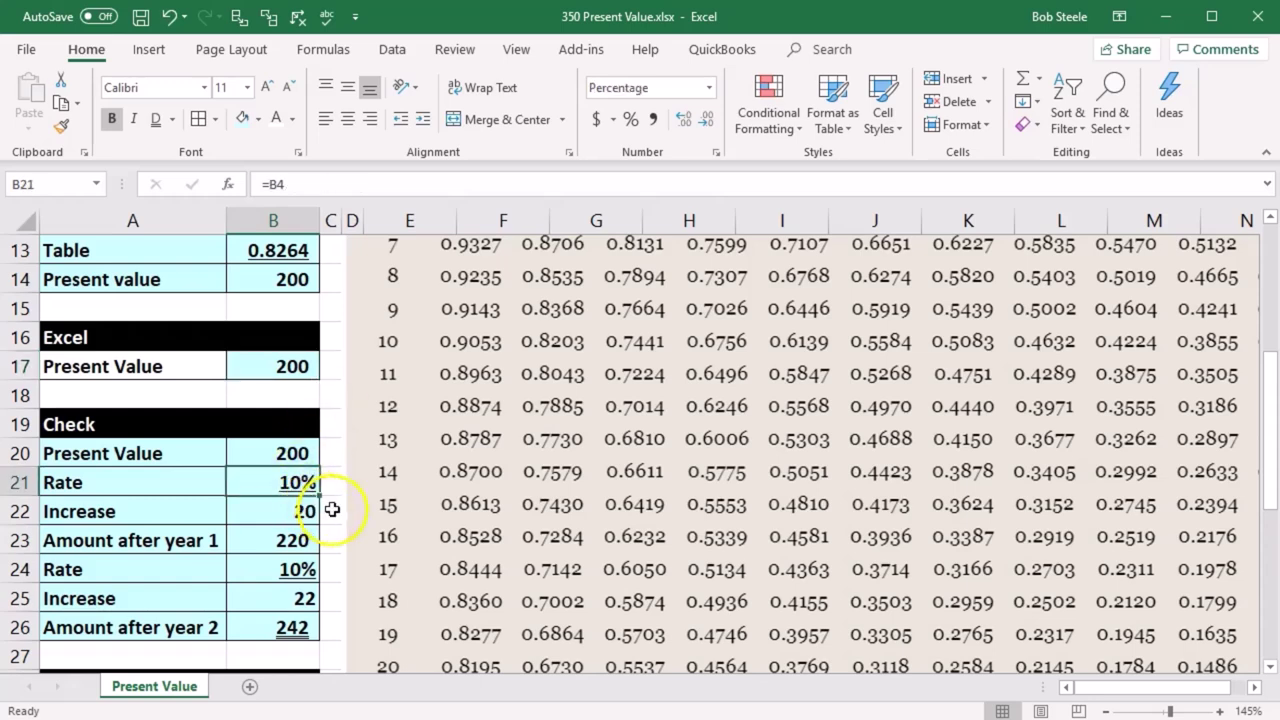
{"action": "left_click", "coordinate": [329, 510]}
- Examine the empty rate and periods inputs in the two Goal Seek sections below the Check section
{"action": "scroll", "coordinate": [328, 512], "scroll_direction": "down", "scroll_amount": 3}
{"action": "left_click", "coordinate": [316, 511]}
{"action": "scroll", "coordinate": [300, 530], "scroll_direction": "down", "scroll_amount": 1}
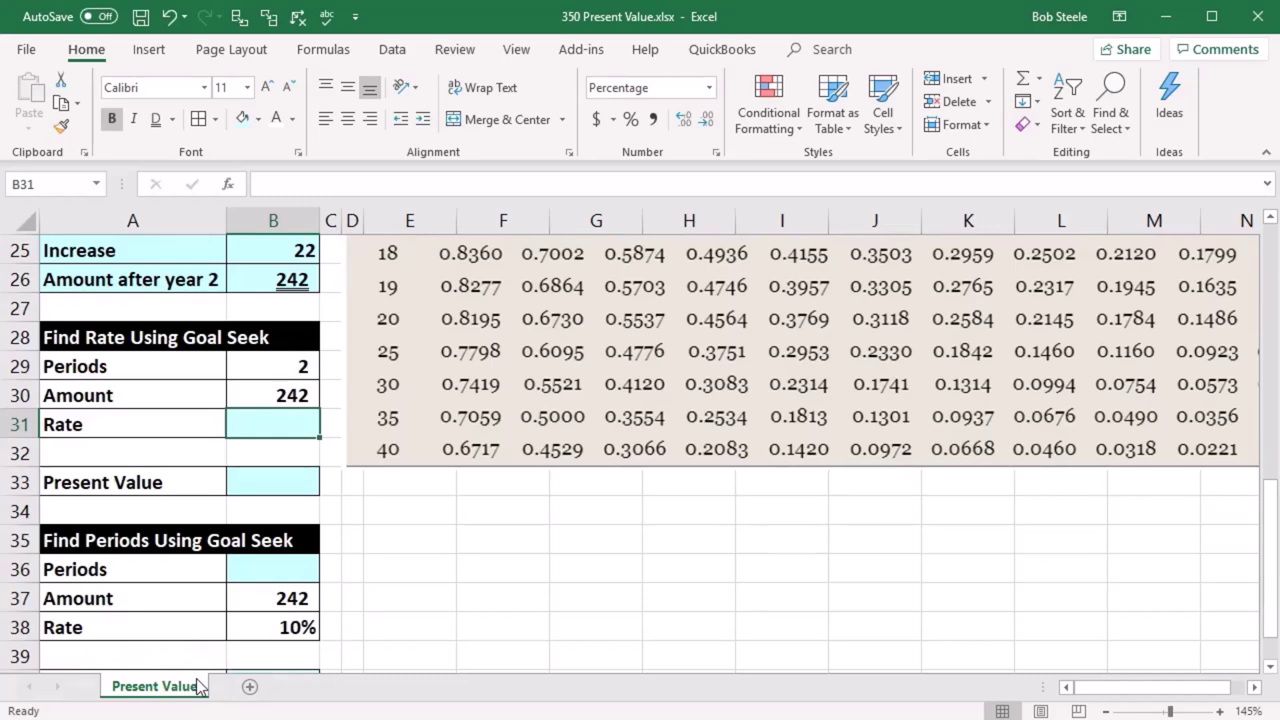
{"action": "left_click", "coordinate": [327, 580]}
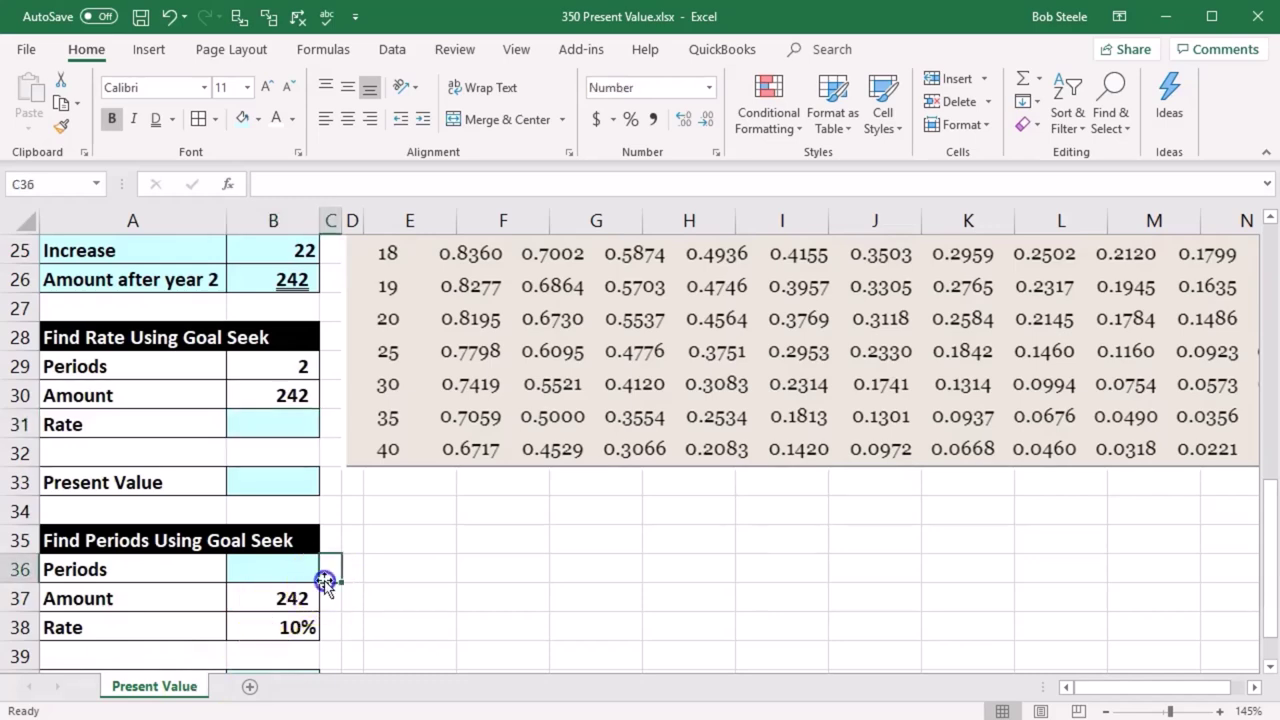
- Examine the inputs and empty Rate and Present Value cells under Find Rate Using Goal Seek against the present value formula picture
{"action": "left_click", "coordinate": [277, 490]}
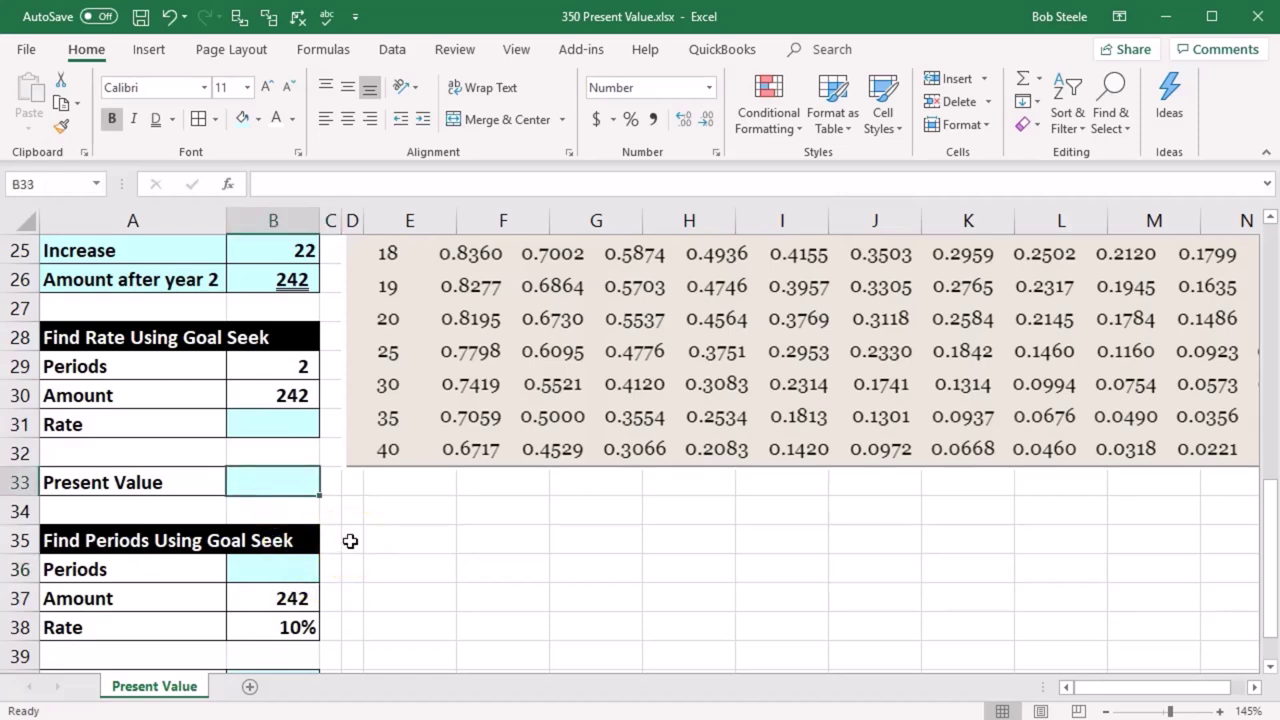
{"action": "left_click", "coordinate": [288, 397]}
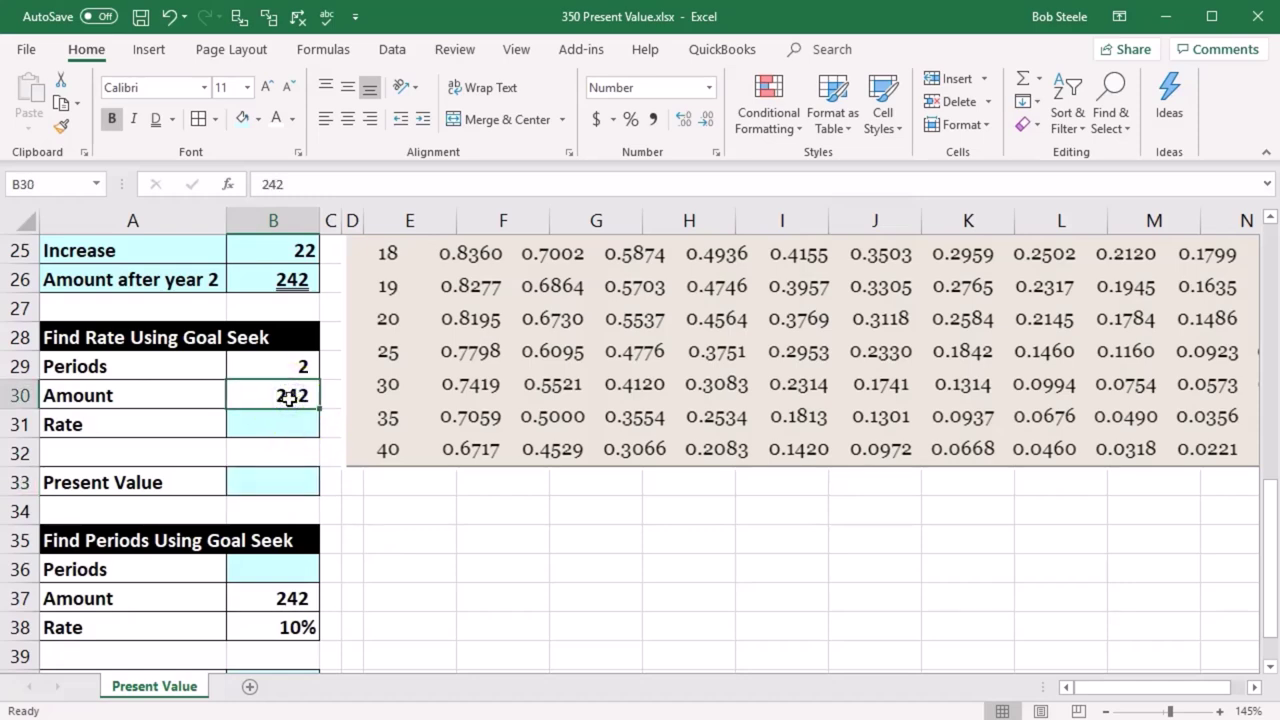
{"action": "left_click", "coordinate": [294, 486]}
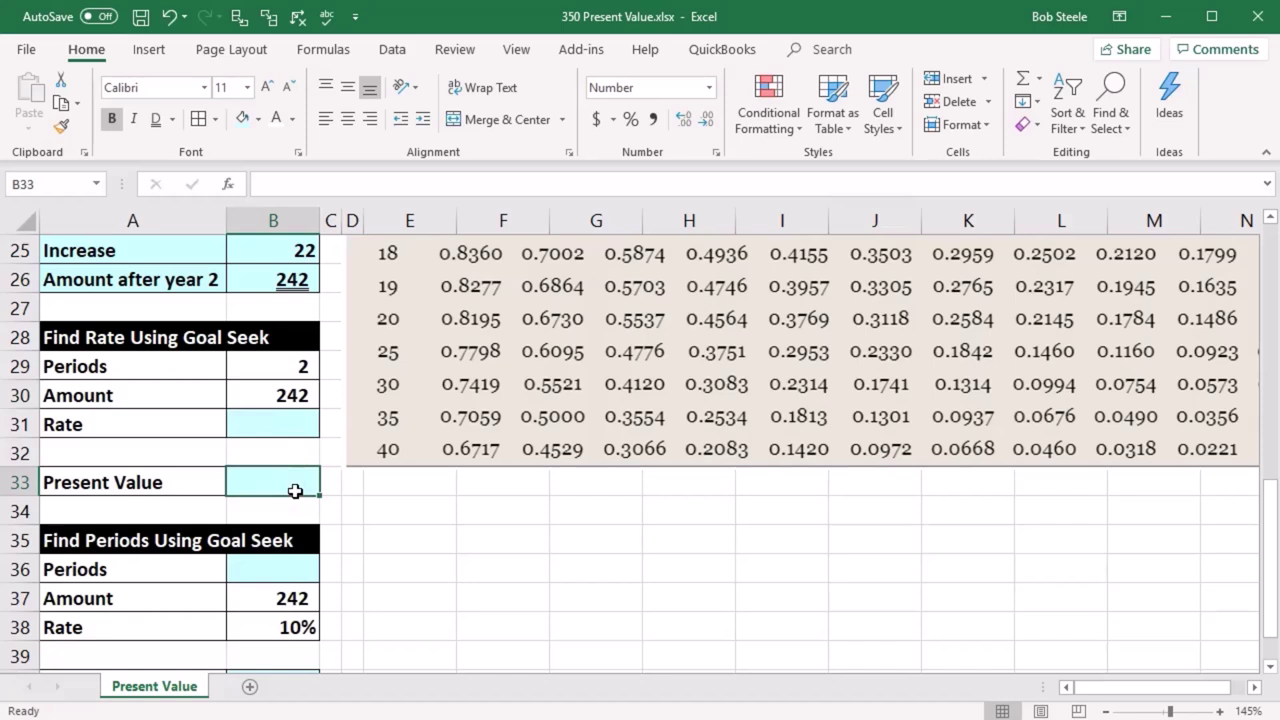
{"action": "left_click", "coordinate": [273, 425]}
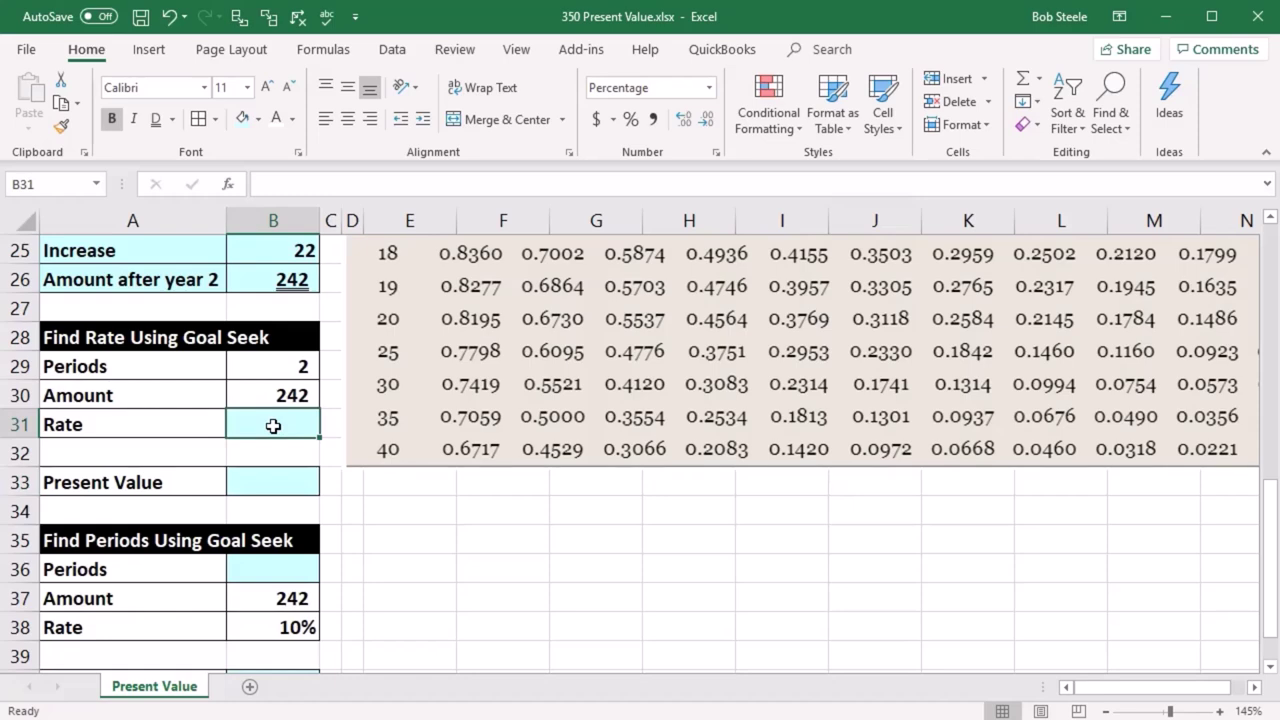
{"action": "scroll", "coordinate": [273, 425], "scroll_direction": "up", "scroll_amount": 8}
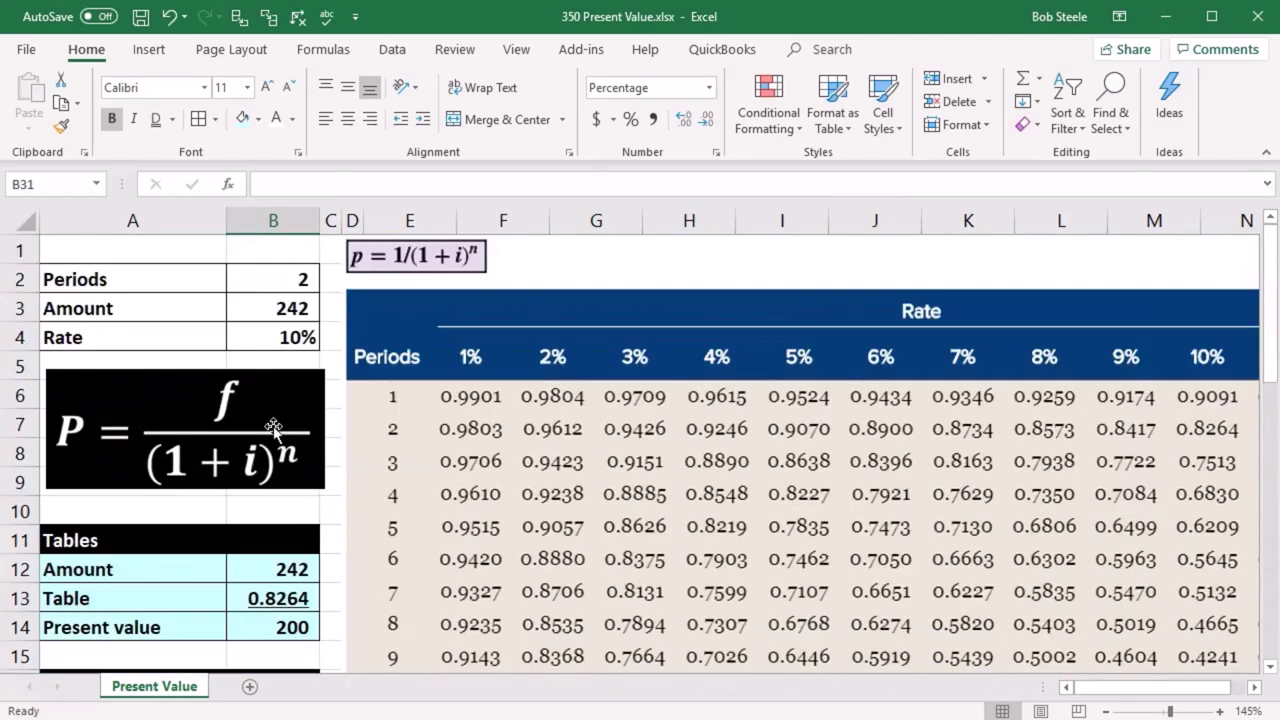
{"action": "left_click", "coordinate": [273, 425]}
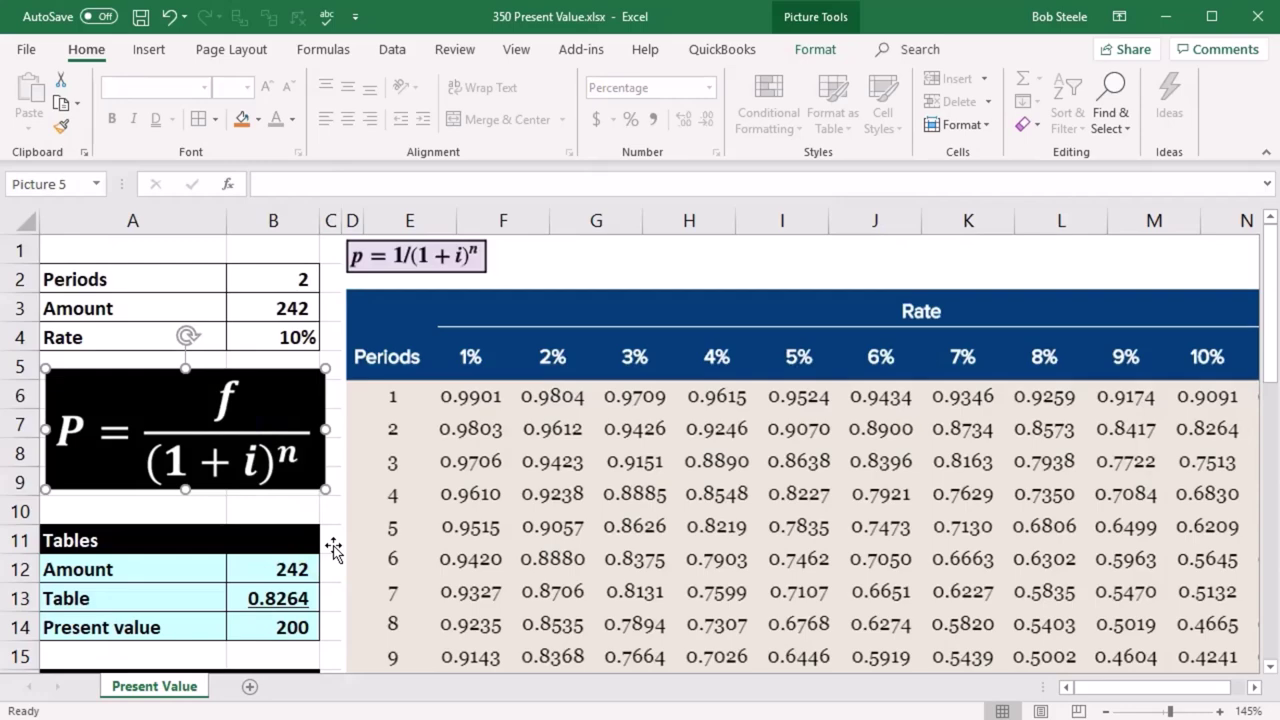
{"action": "scroll", "coordinate": [333, 549], "scroll_direction": "down", "scroll_amount": 8}
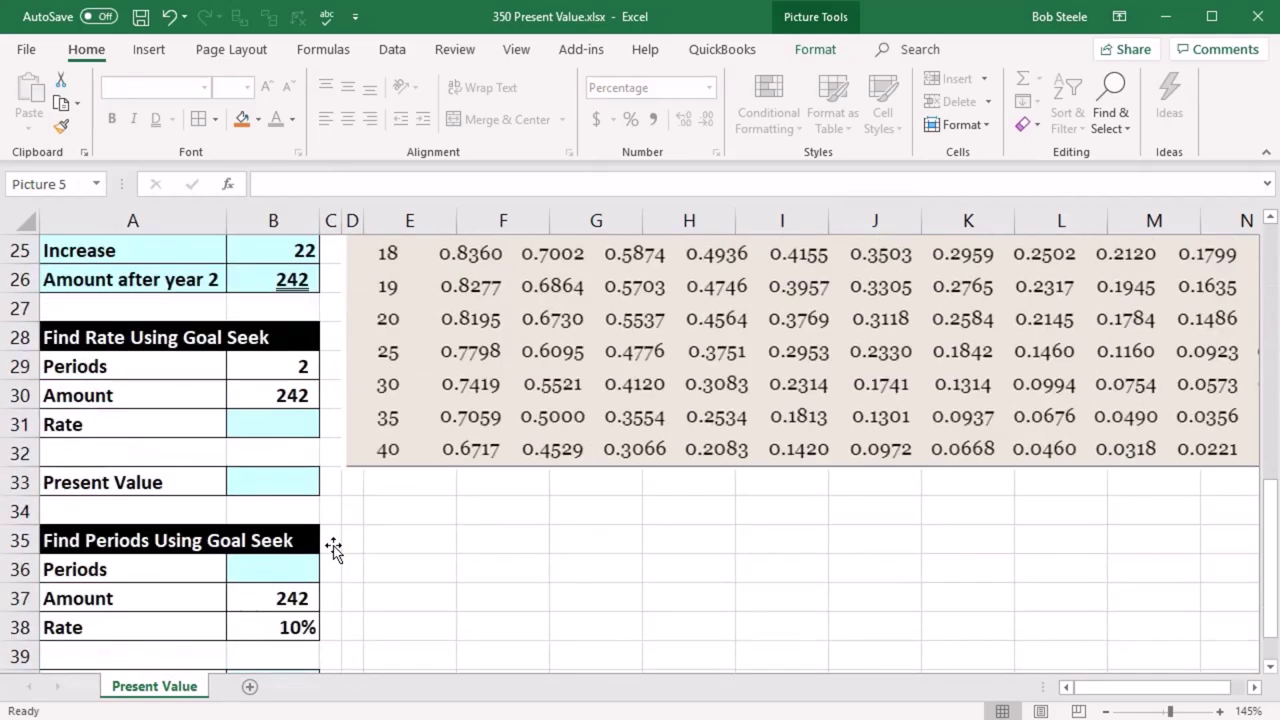
{"action": "left_click", "coordinate": [315, 538]}
{"action": "left_click", "coordinate": [266, 493]}
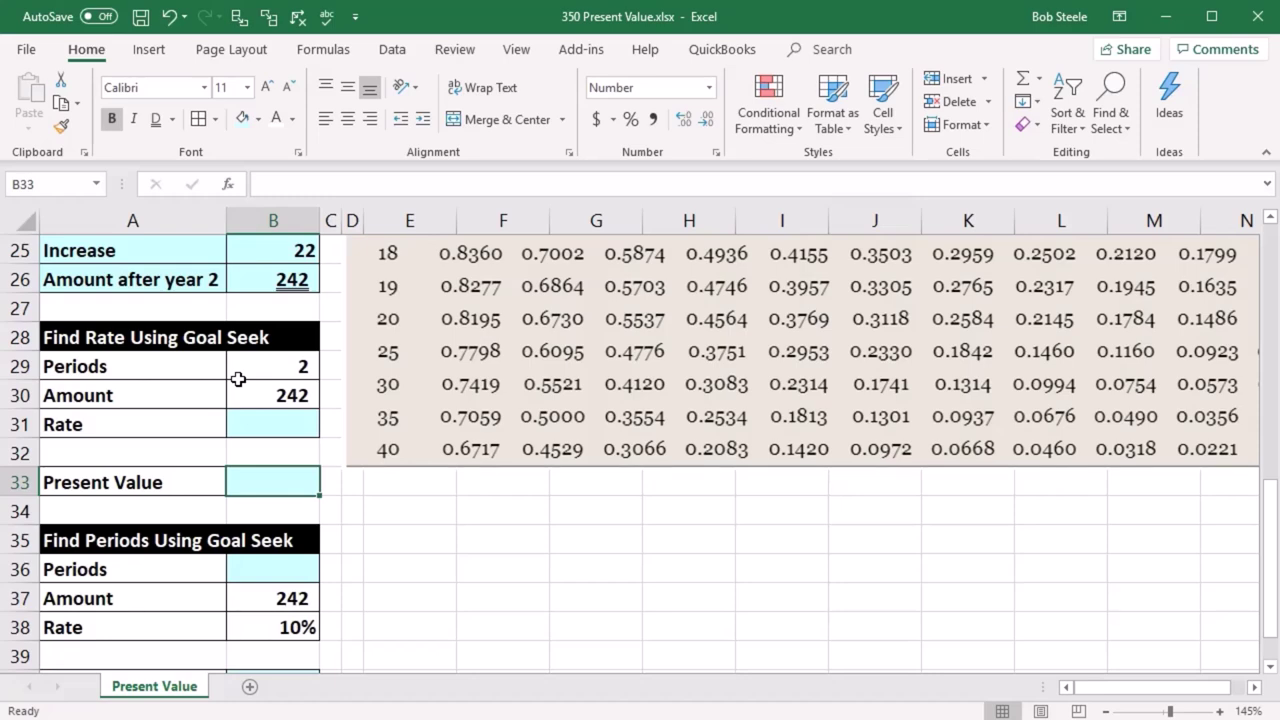
{"action": "left_click", "coordinate": [254, 414]}
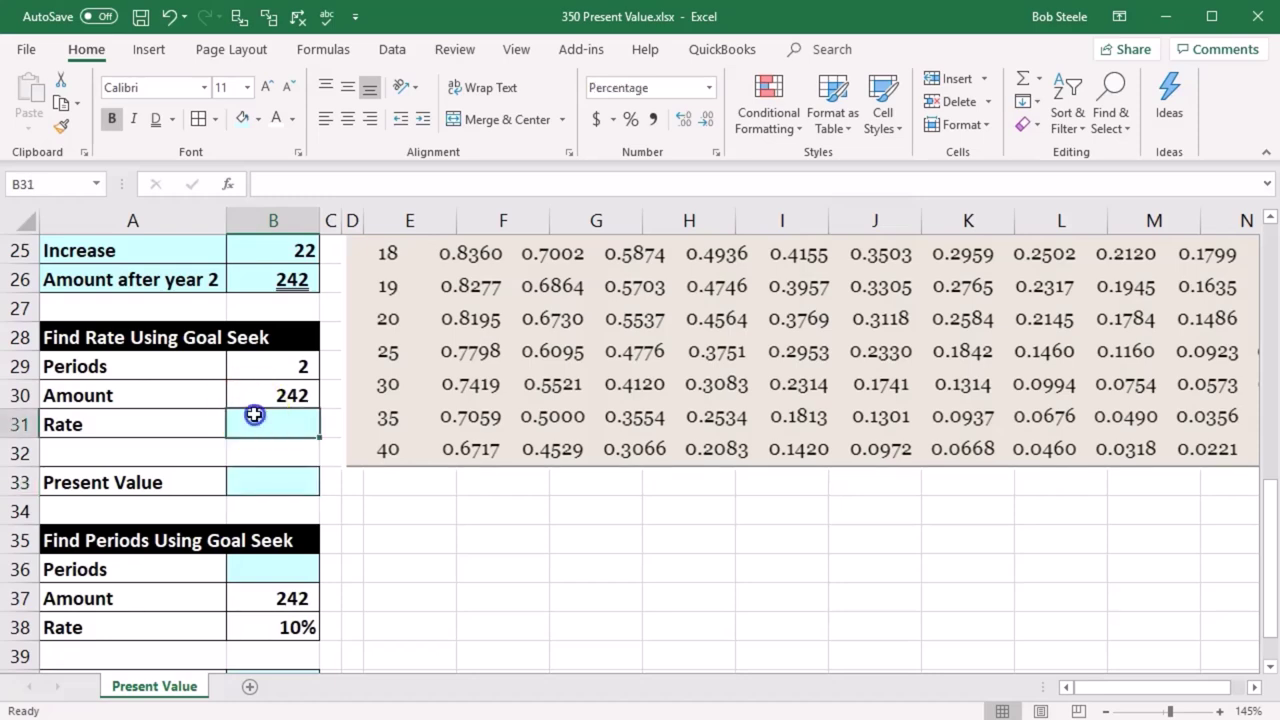
{"action": "left_click", "coordinate": [264, 478]}
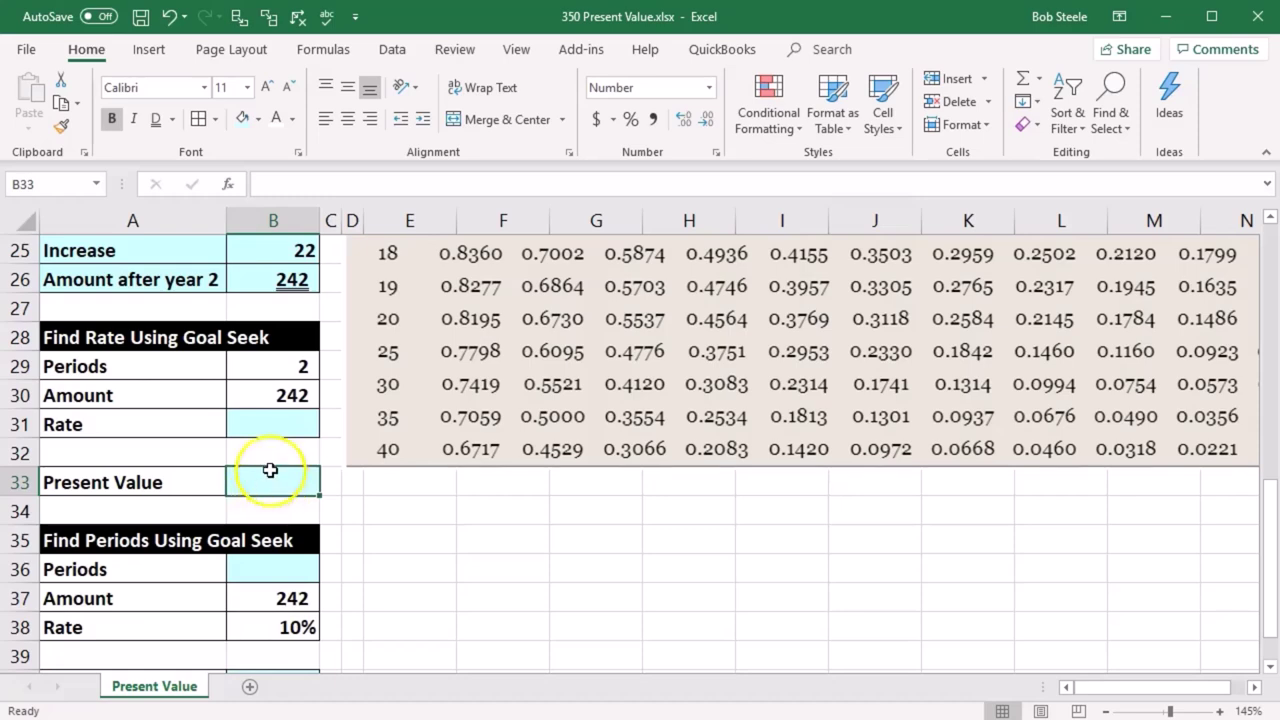
{"action": "left_click", "coordinate": [281, 423]}
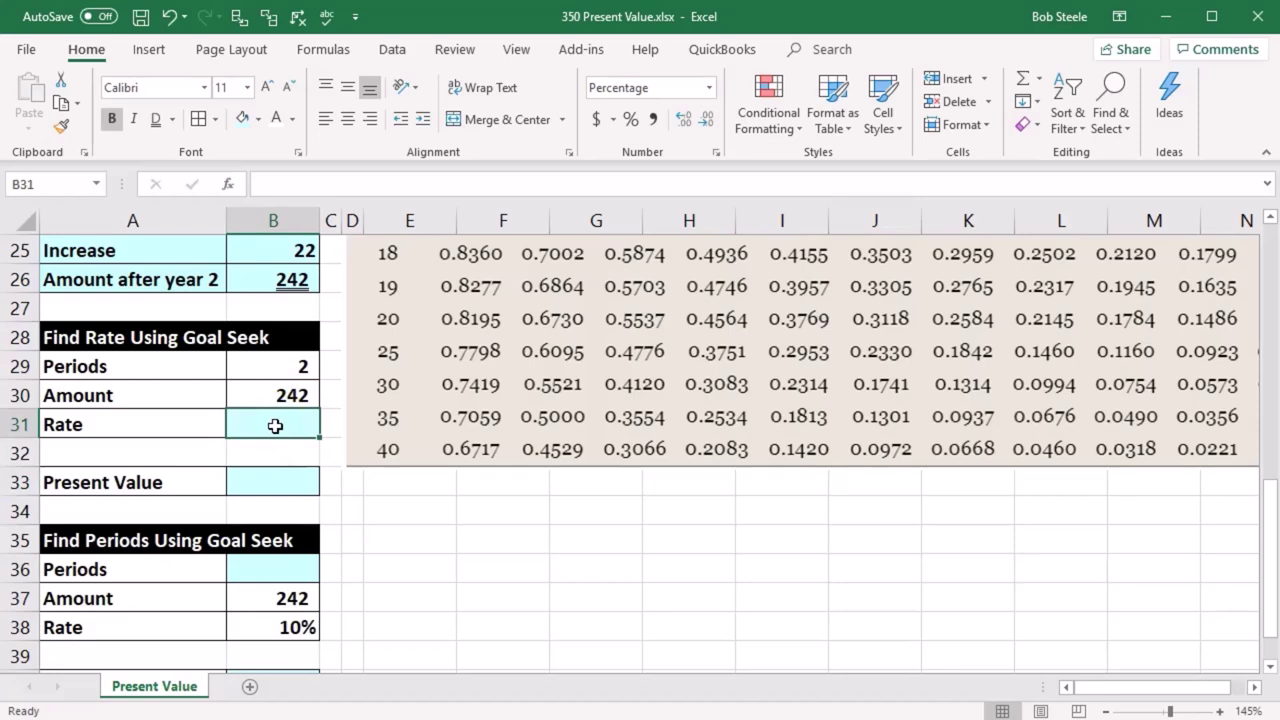
{"action": "left_click", "coordinate": [275, 485]}
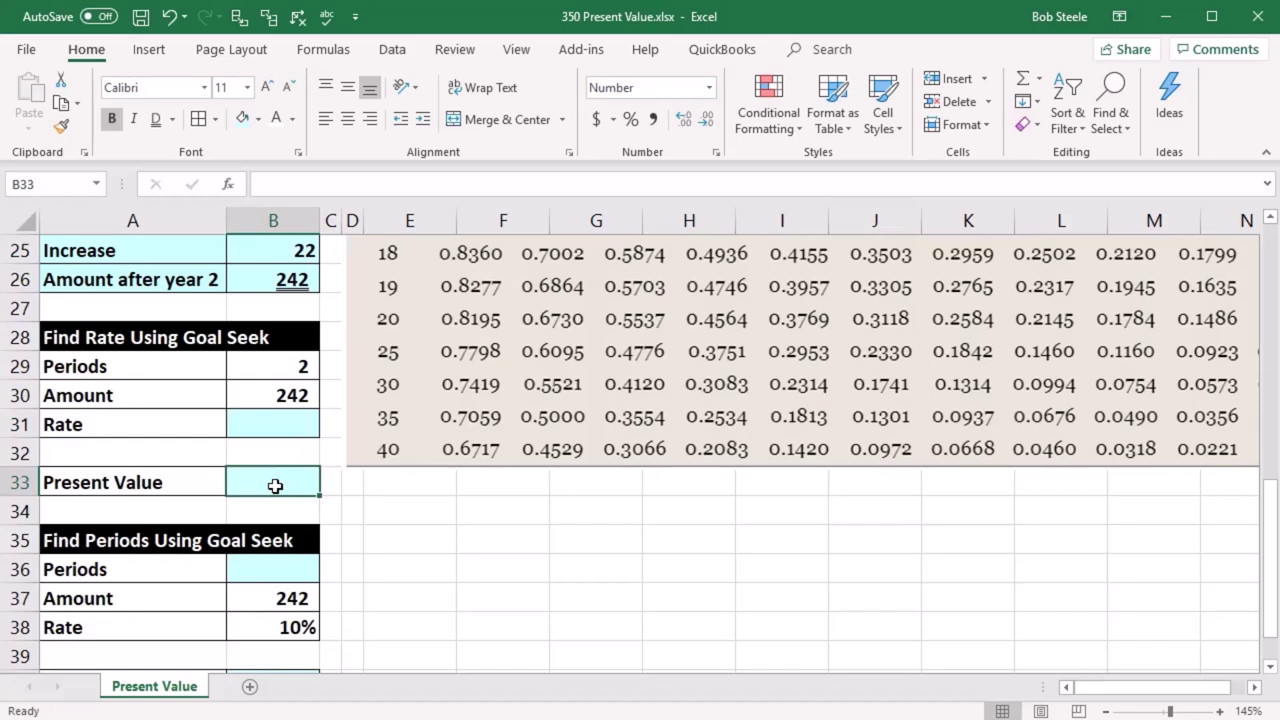
{"action": "left_click", "coordinate": [278, 422]}
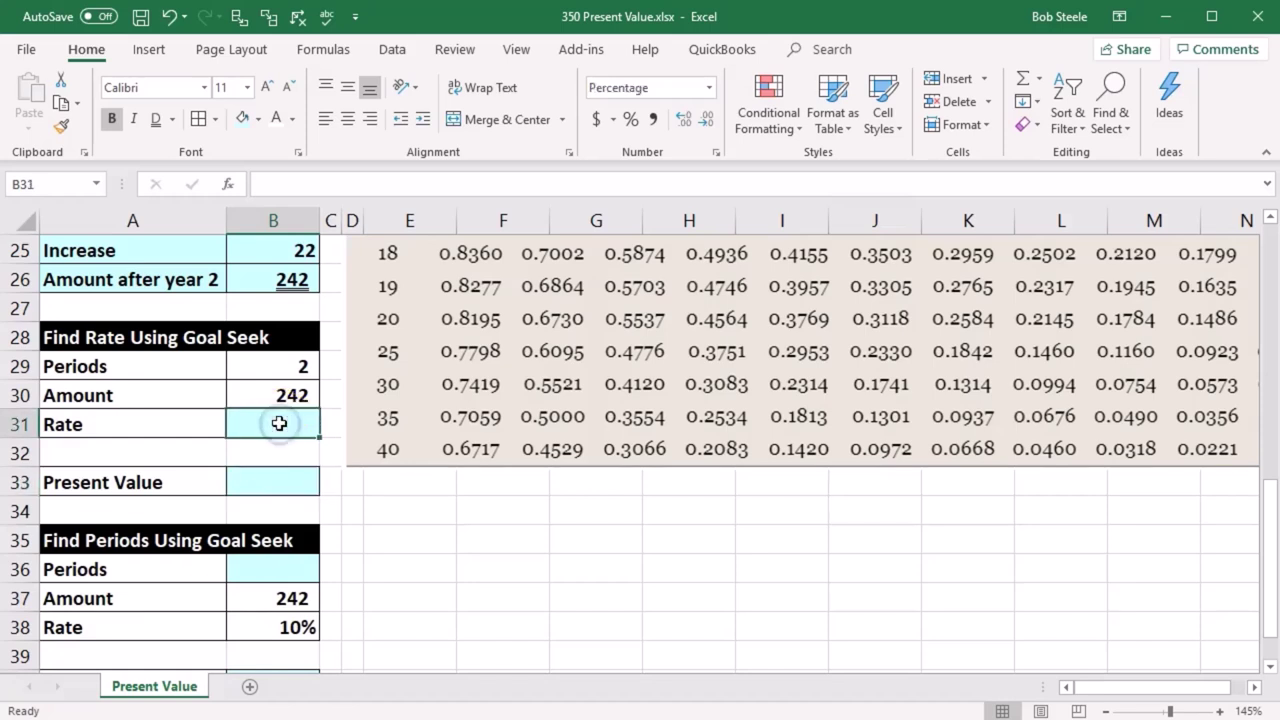
{"action": "left_click", "coordinate": [286, 486]}
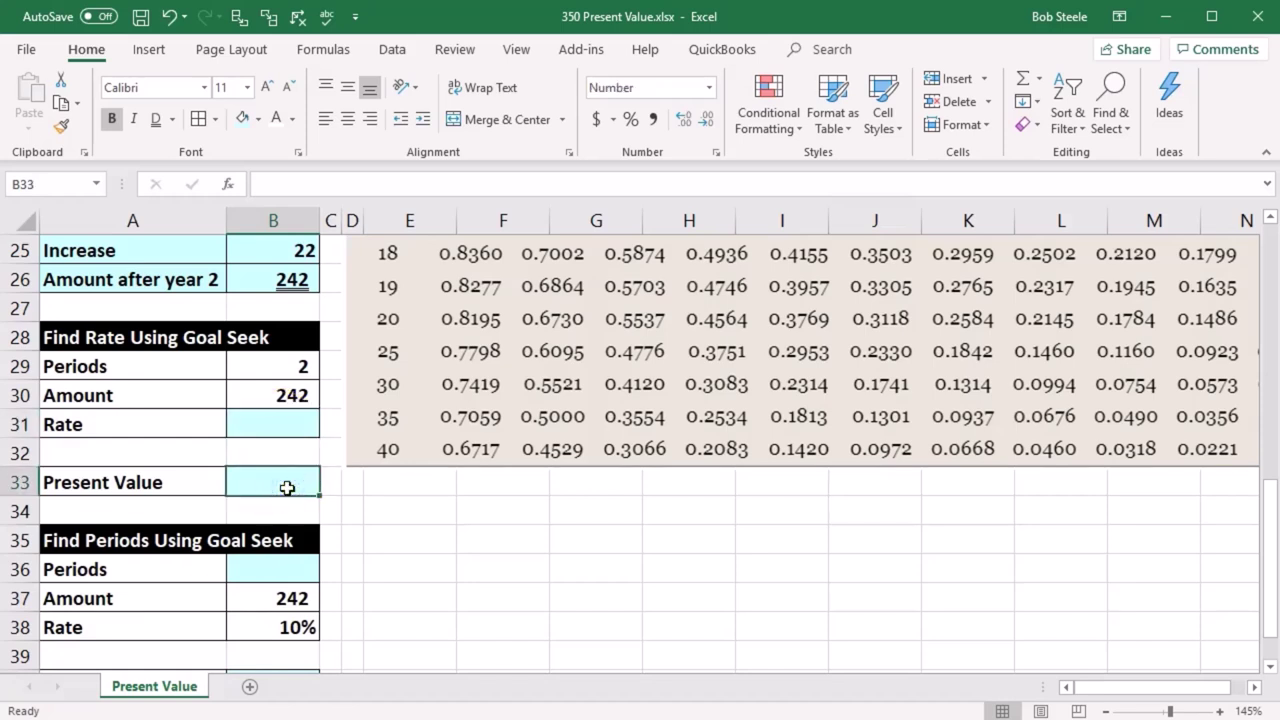
- Enter a placeholder rate of 5% in B31 under Find Rate Using Goal Seek
{"action": "left_click", "coordinate": [300, 424]}
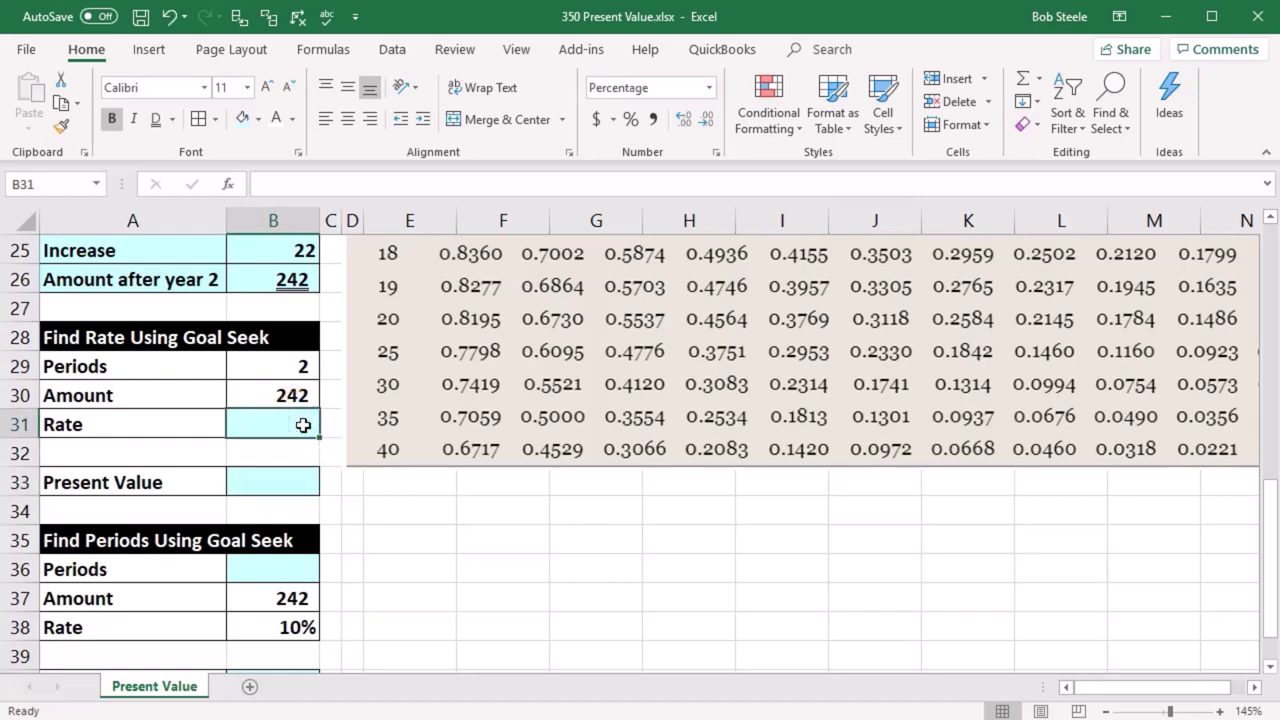
{"action": "type", "text": "50"}
{"action": "key", "text": "Return"}
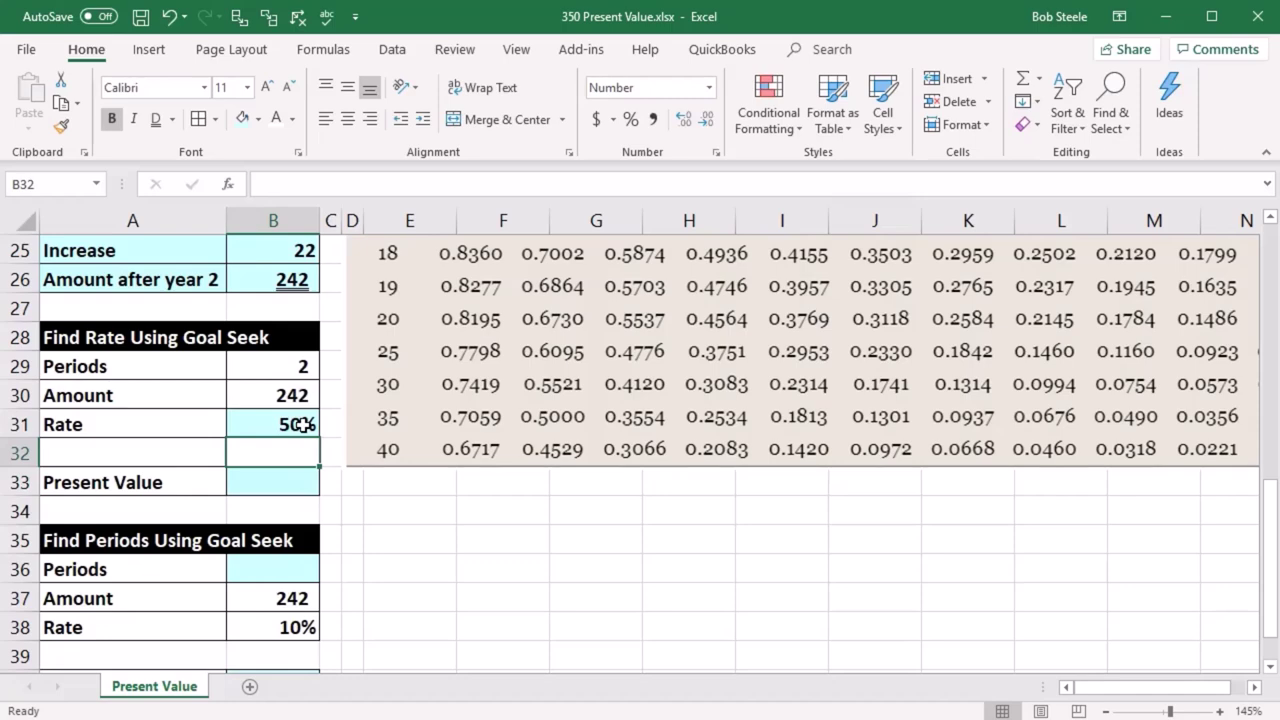
{"action": "left_click", "coordinate": [302, 424]}
{"action": "type", "text": "5"}
{"action": "key", "text": "Return"}
{"action": "left_click", "coordinate": [302, 452]}
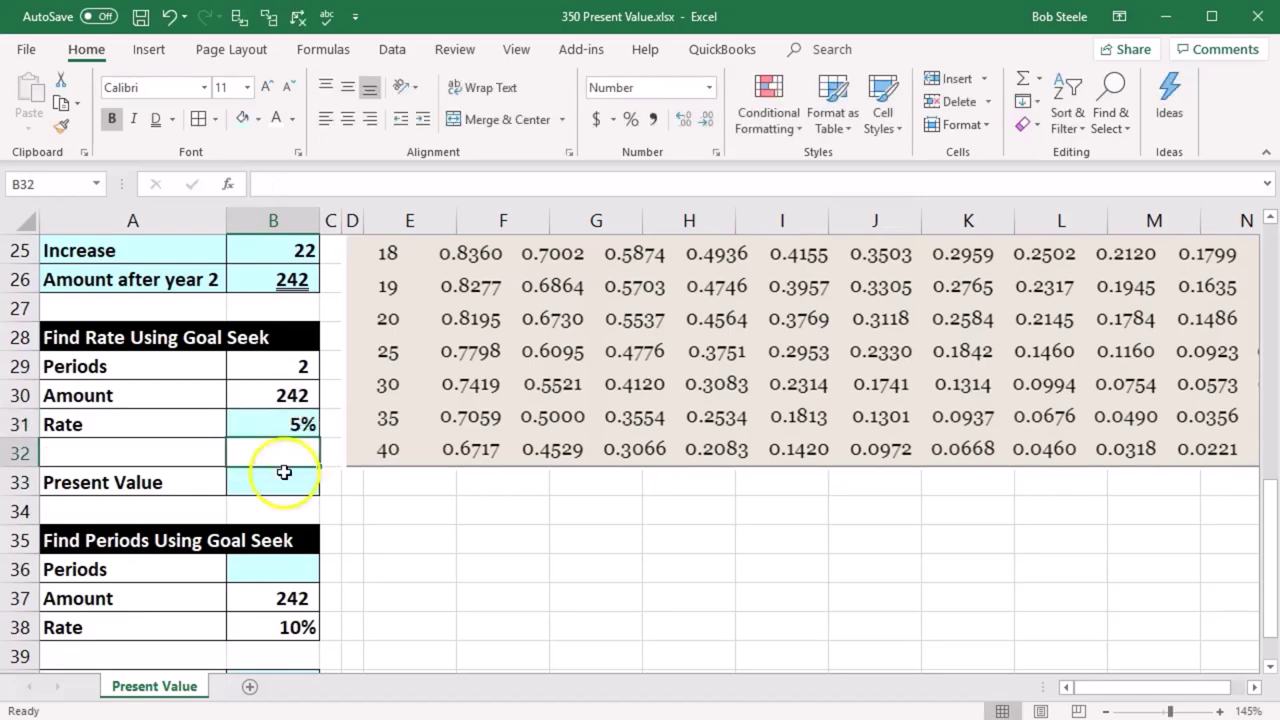
- Calculate the present value in B33 with the formula -PV(B31,B29,0,B30)
{"action": "left_click", "coordinate": [284, 479]}
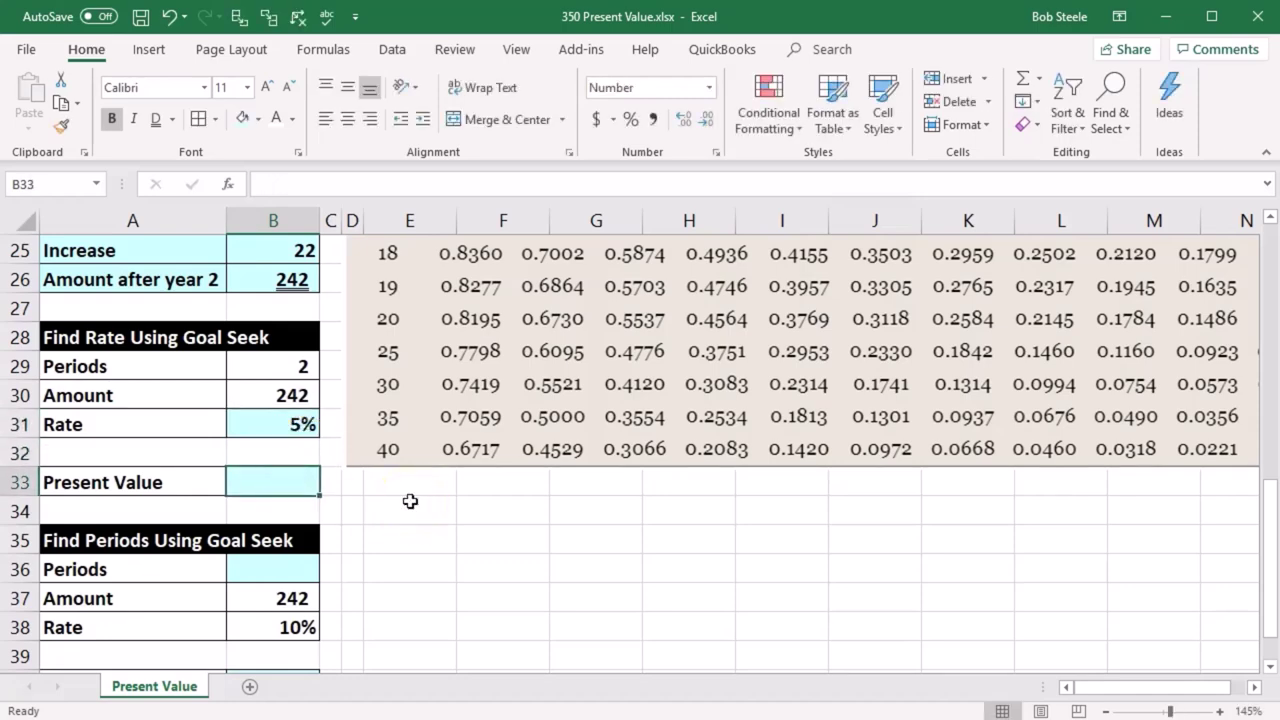
{"action": "scroll", "coordinate": [410, 501], "scroll_direction": "up", "scroll_amount": 1}
{"action": "double_click", "coordinate": [251, 569]}
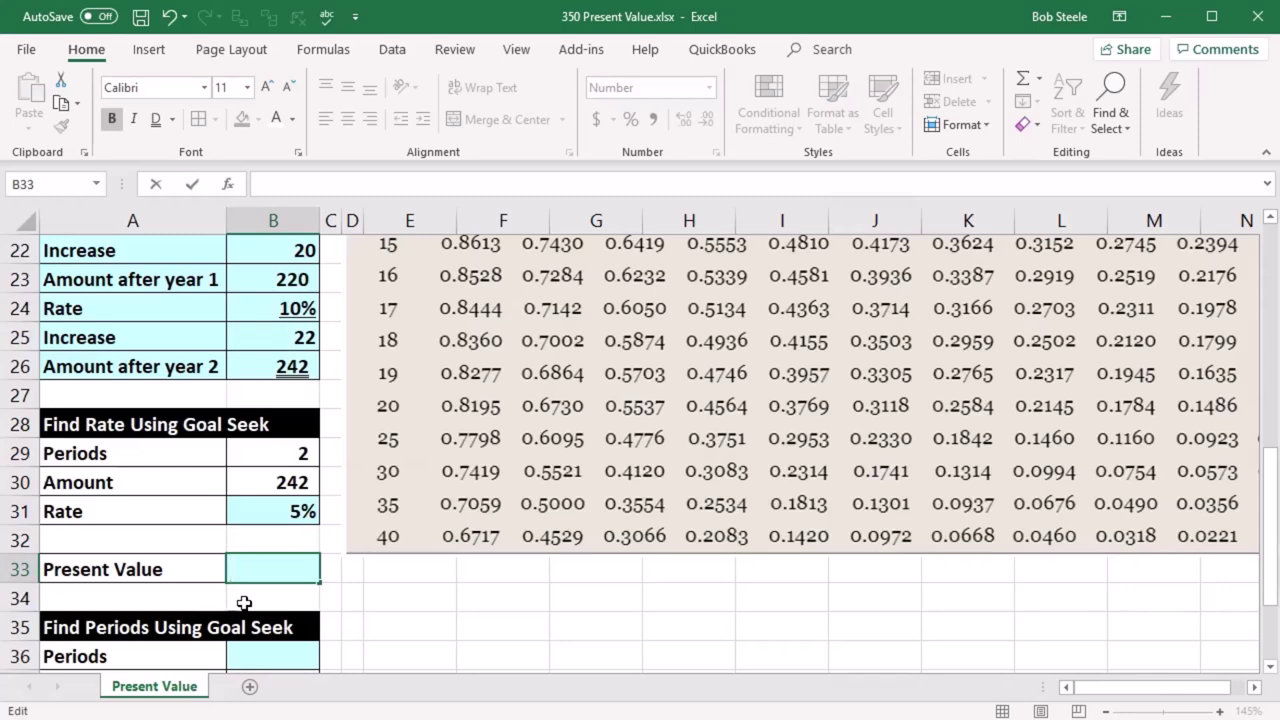
{"action": "left_click", "coordinate": [324, 522]}
{"action": "type", "text": "-"}
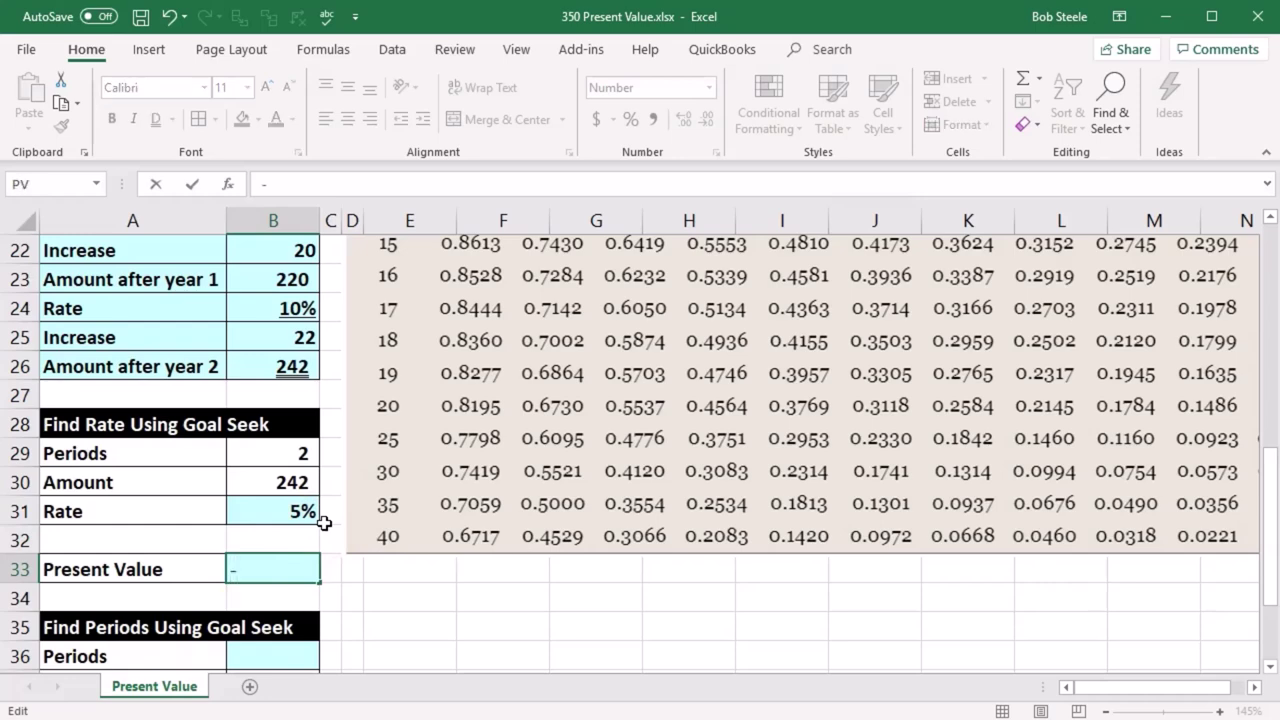
{"action": "type", "text": "pv"}
{"action": "left_click", "coordinate": [261, 595]}
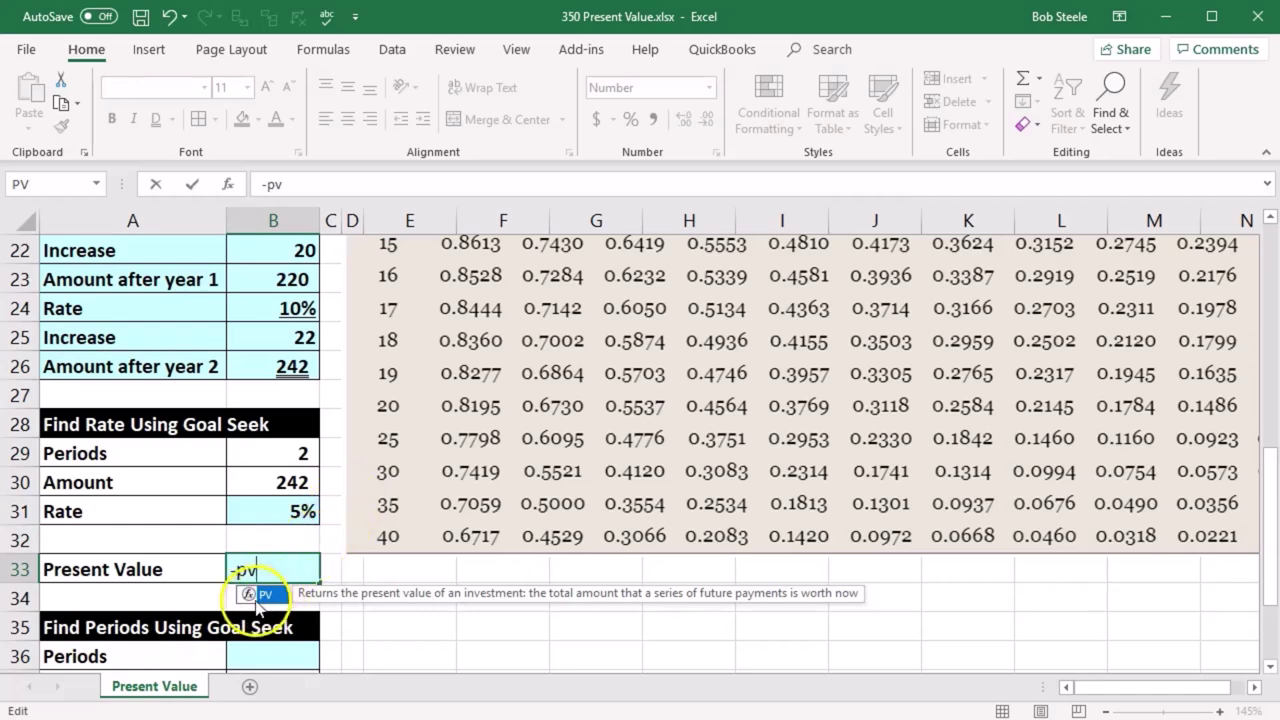
{"action": "double_click", "coordinate": [261, 595]}
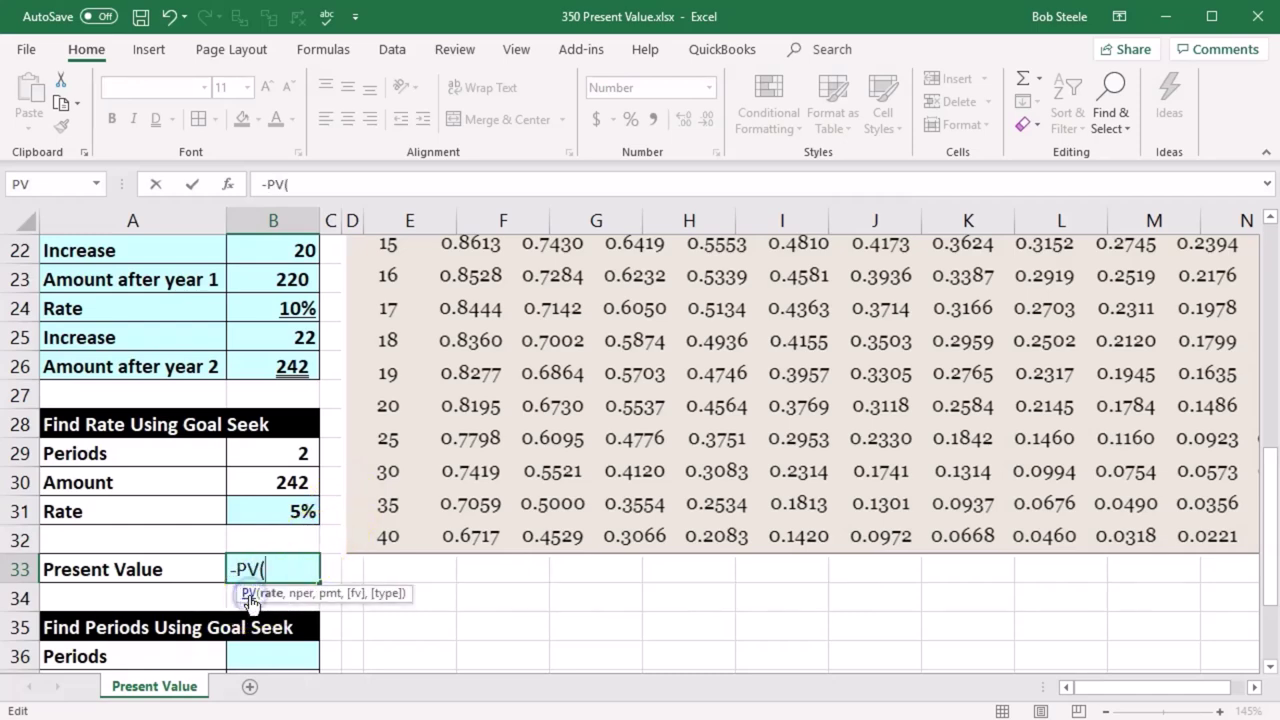
{"action": "left_click", "coordinate": [253, 521]}
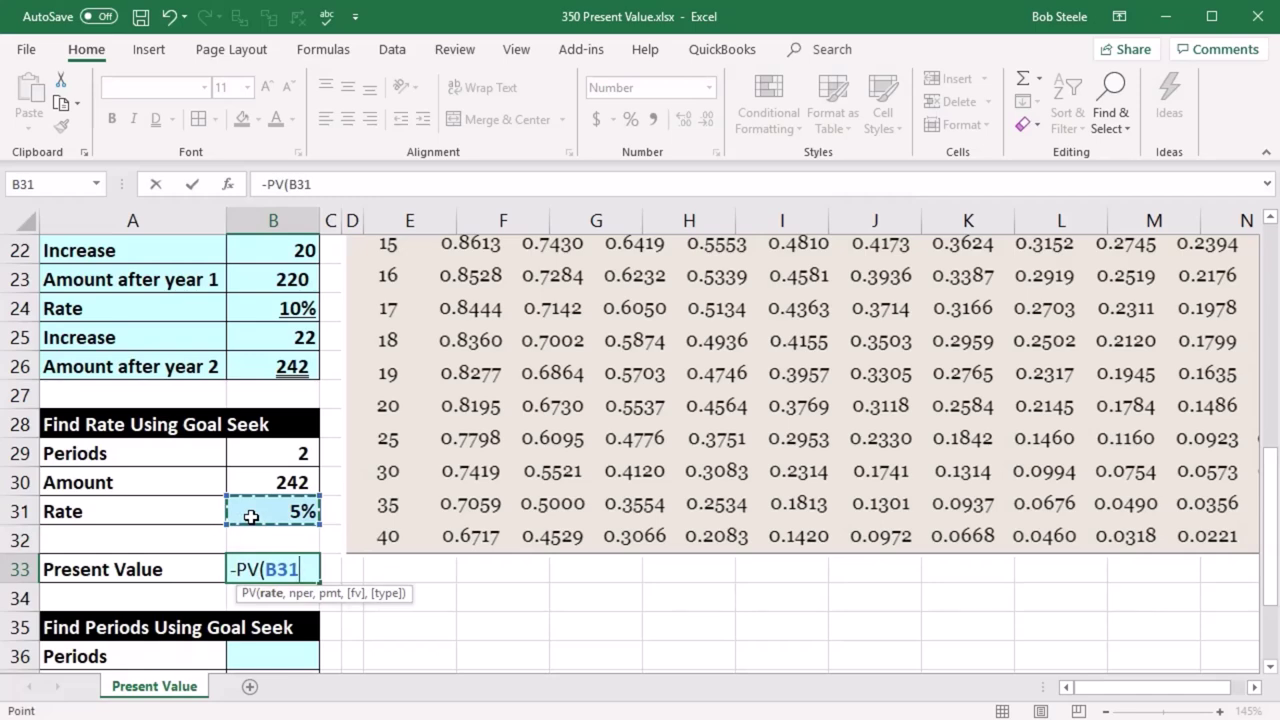
{"action": "type", "text": ","}
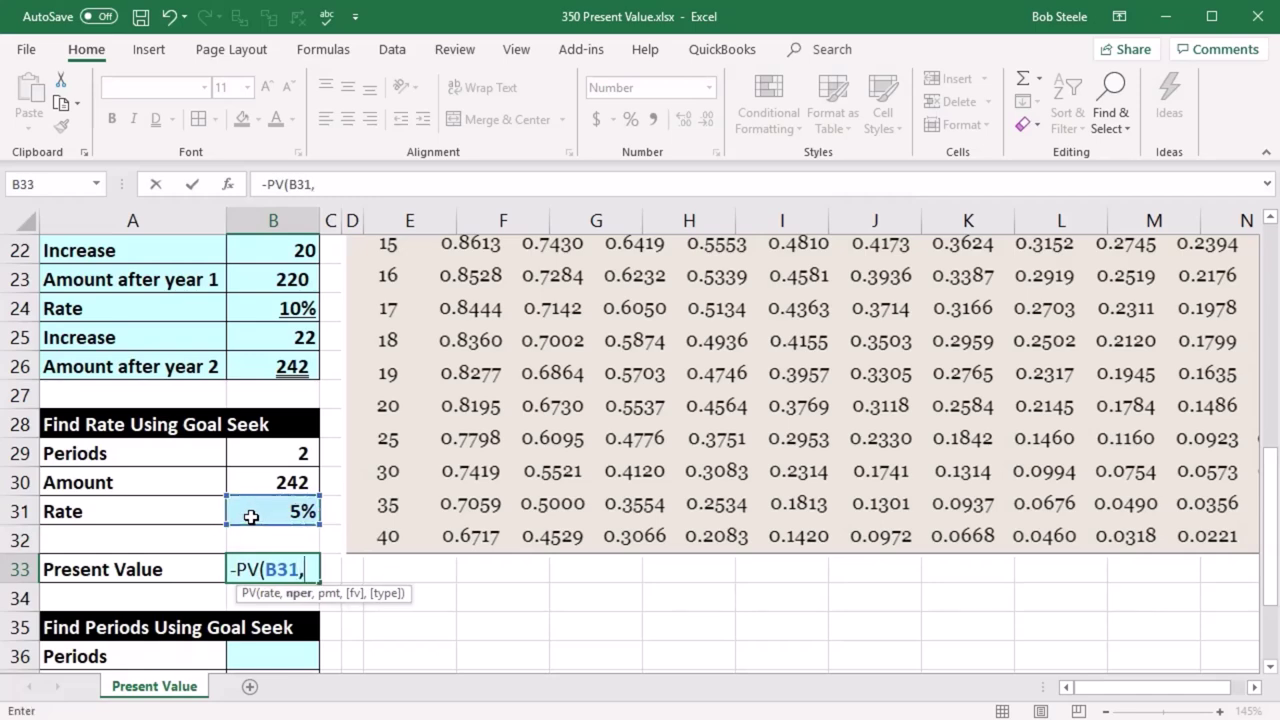
{"action": "left_click", "coordinate": [261, 453]}
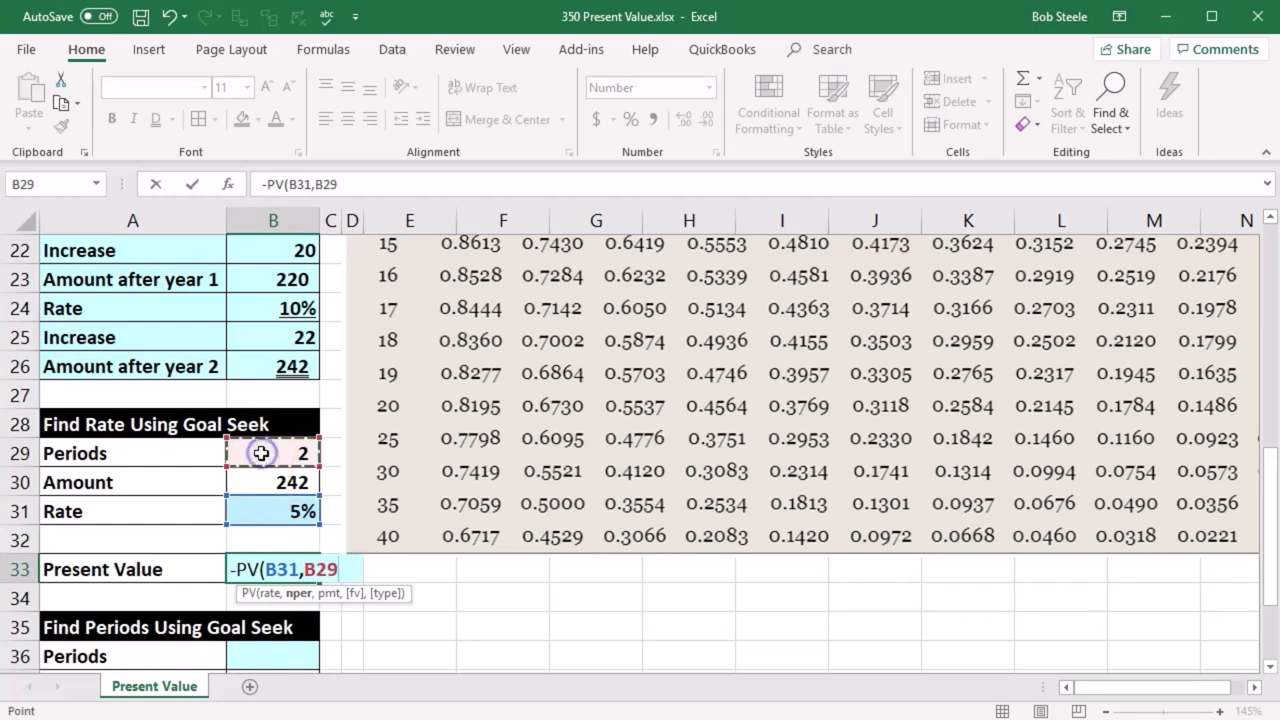
{"action": "type", "text": ",0,"}
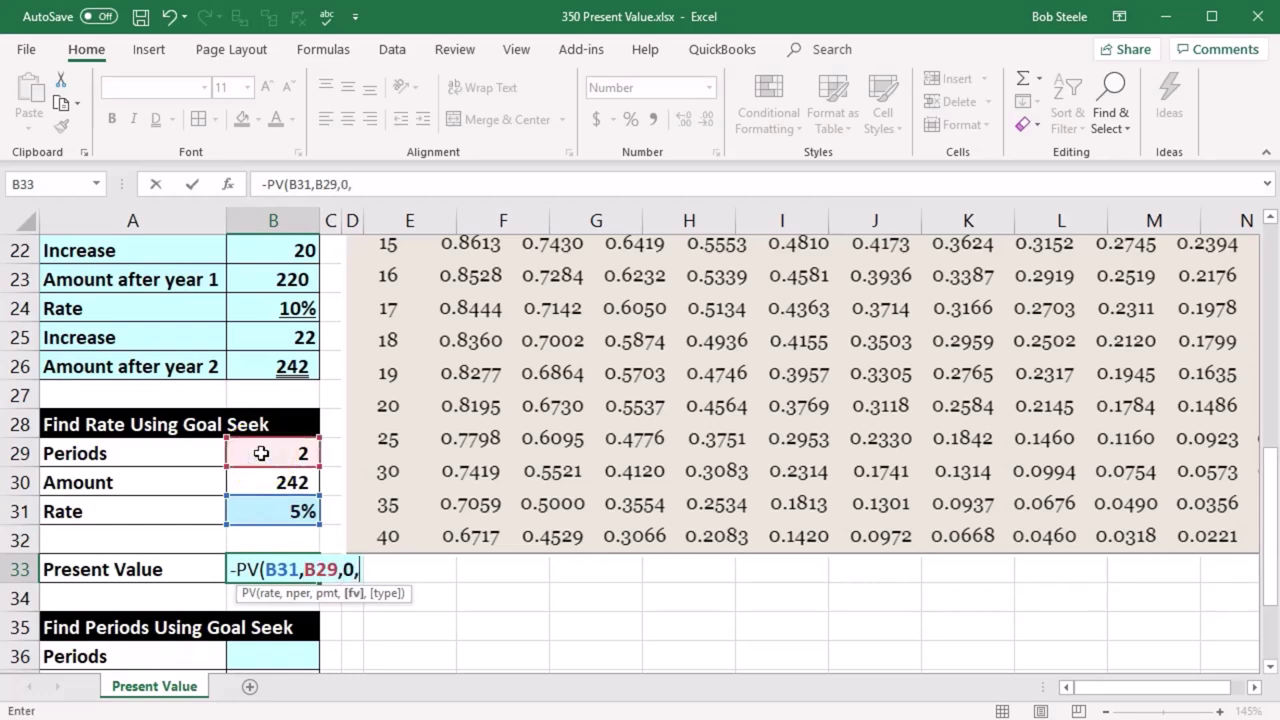
{"action": "left_click", "coordinate": [263, 480]}
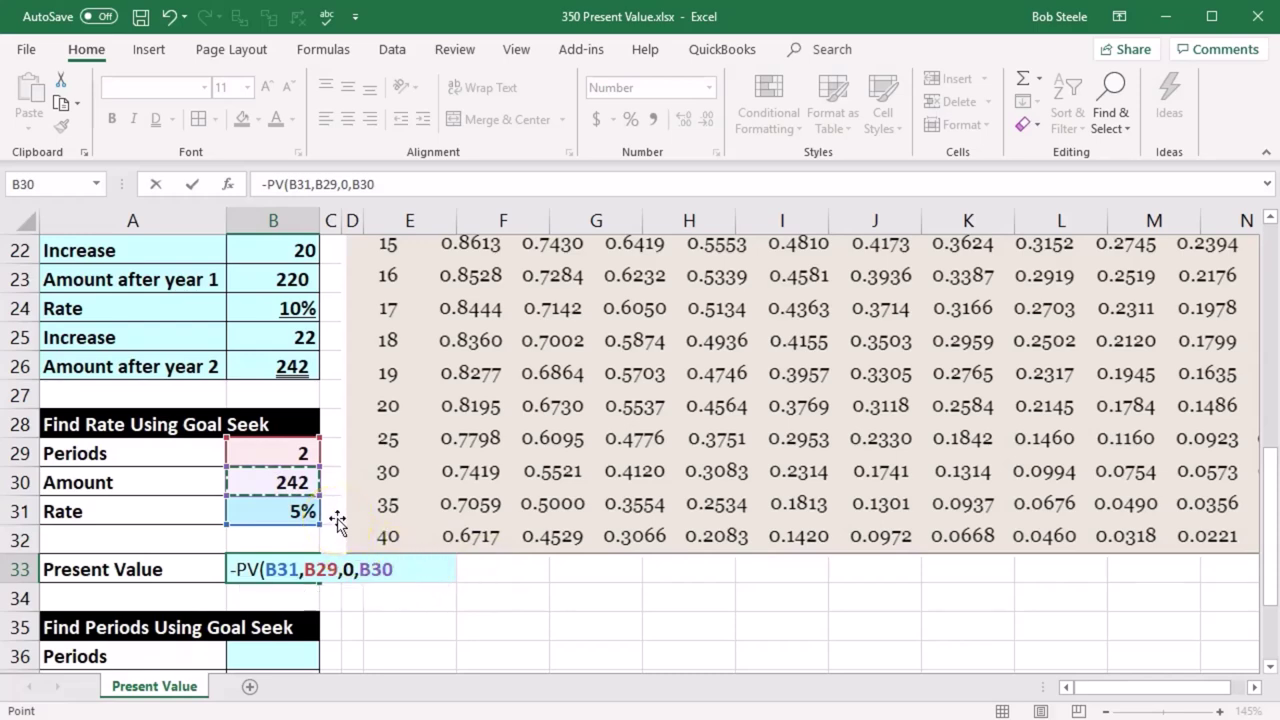
{"action": "key", "text": "Return"}
{"action": "left_click", "coordinate": [292, 566]}
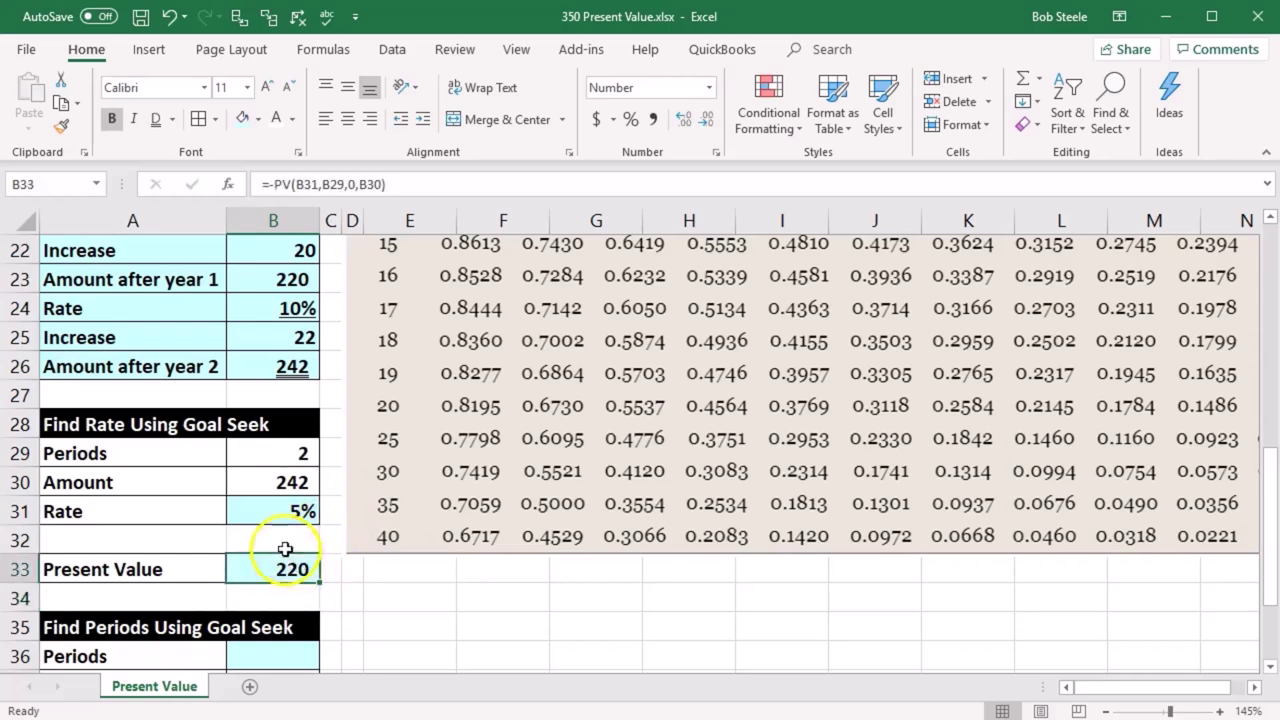
- Test the present value by trying rates of 6%, 7%, 8%, 1% and finally 2% in B31
{"action": "left_click", "coordinate": [275, 512]}
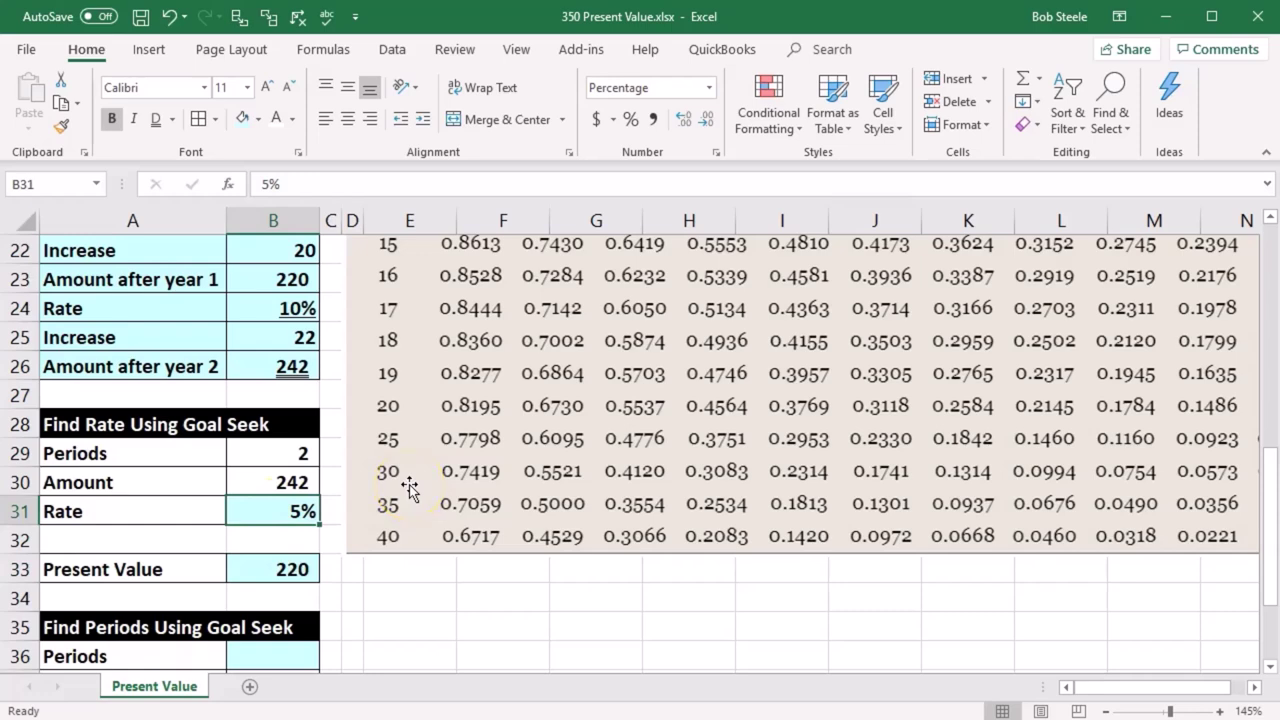
{"action": "type", "text": "6"}
{"action": "key", "text": "Return"}
{"action": "key", "text": "Up"}
{"action": "type", "text": "7"}
{"action": "key", "text": "Return"}
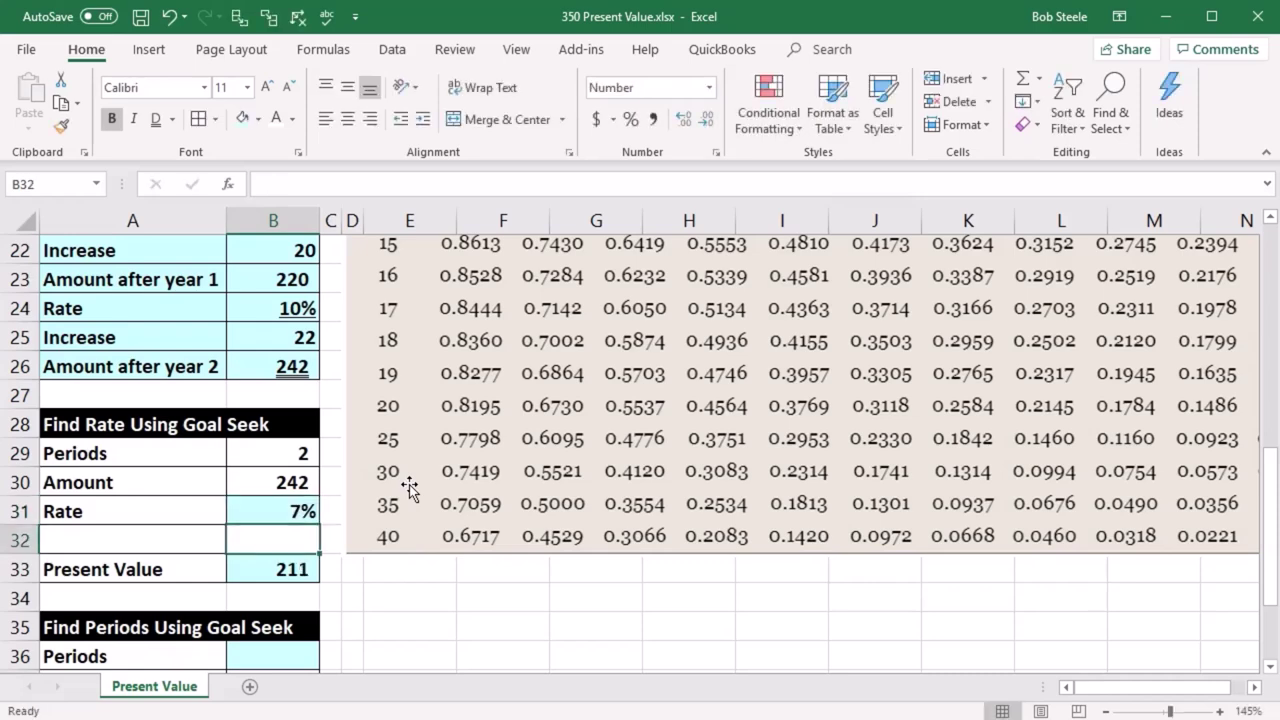
{"action": "key", "text": "Up"}
{"action": "type", "text": "8"}
{"action": "key", "text": "Return"}
{"action": "key", "text": "Up"}
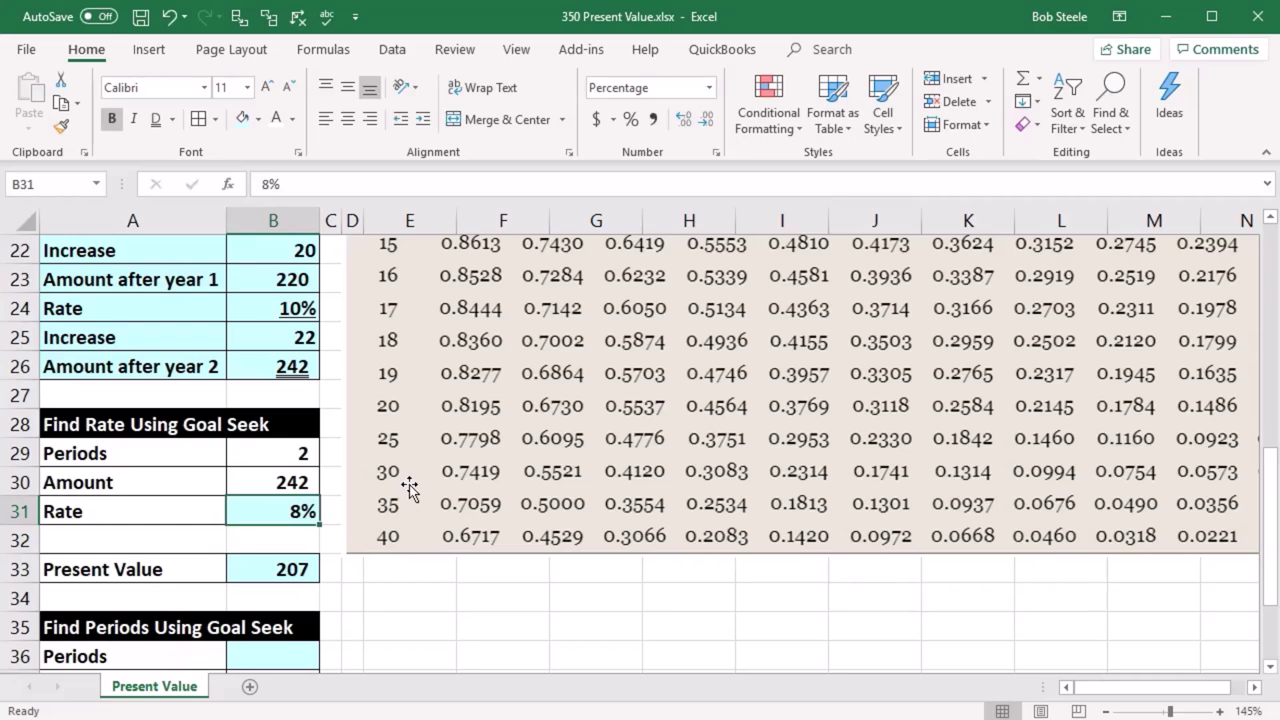
{"action": "type", "text": "1"}
{"action": "key", "text": "Return"}
{"action": "key", "text": "Up"}
{"action": "type", "text": "2"}
{"action": "key", "text": "Return"}
{"action": "key", "text": "Up"}
- Set up a Goal Seek that brings the present value in B33 to 200 by changing the rate in B31
{"action": "left_click", "coordinate": [398, 52]}
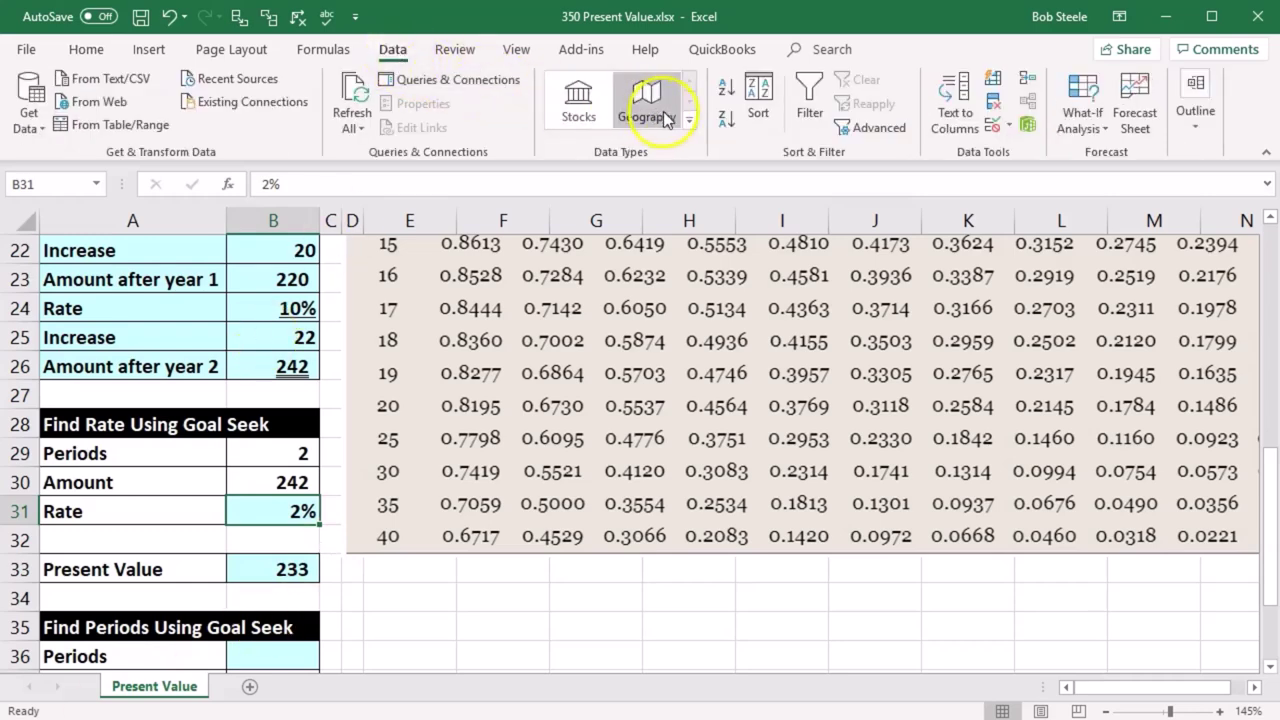
{"action": "left_click", "coordinate": [1101, 138]}
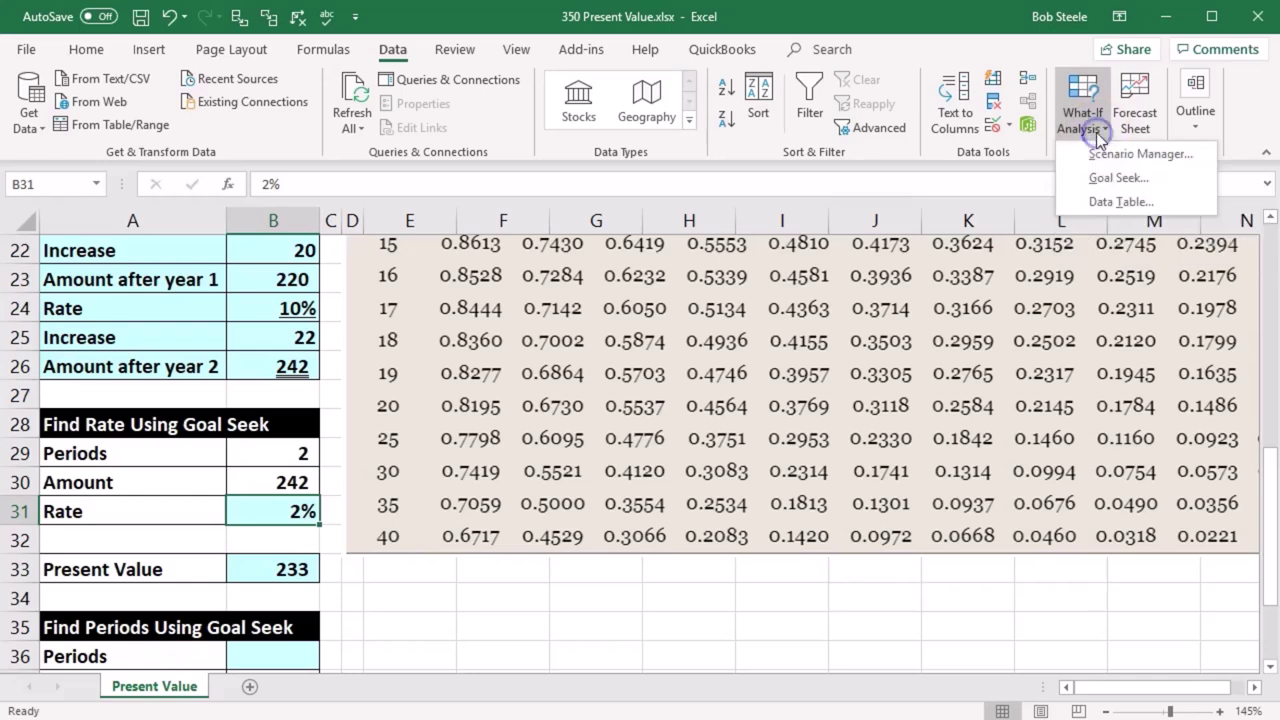
{"action": "left_click", "coordinate": [1160, 179]}
{"action": "left_click_drag", "start_coordinate": [791, 366], "coordinate": [471, 343]}
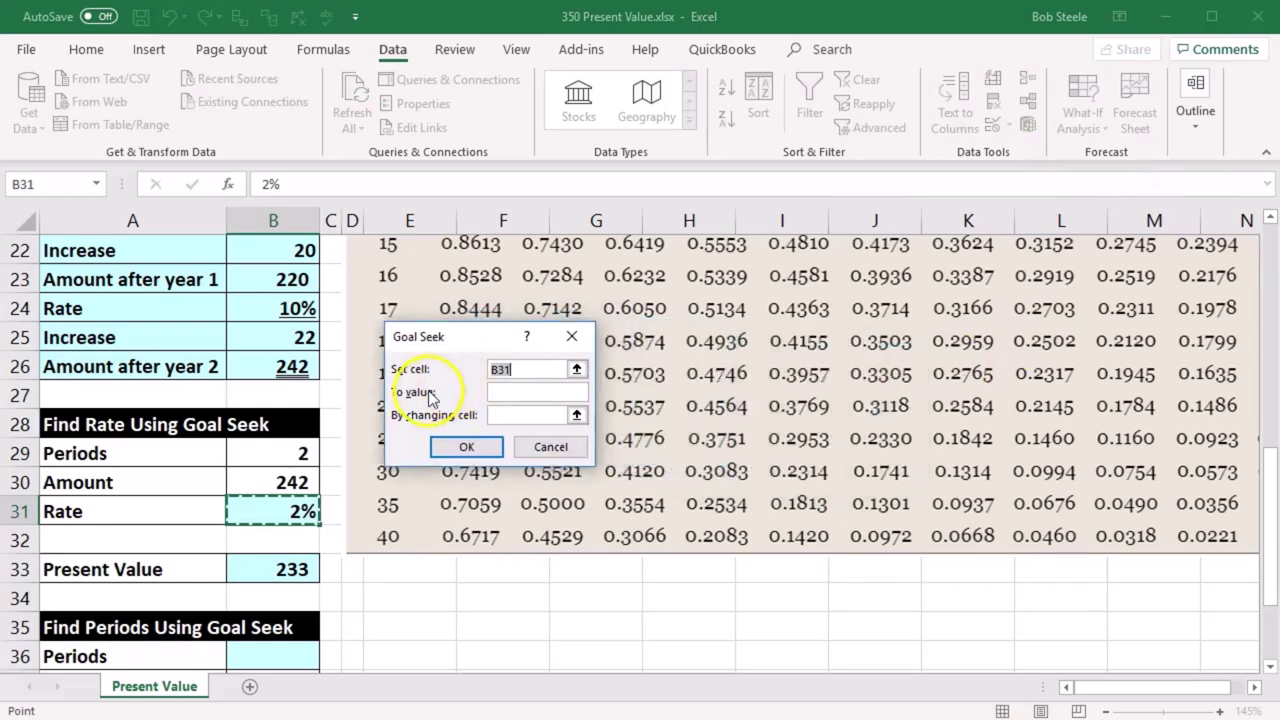
{"action": "left_click", "coordinate": [310, 568]}
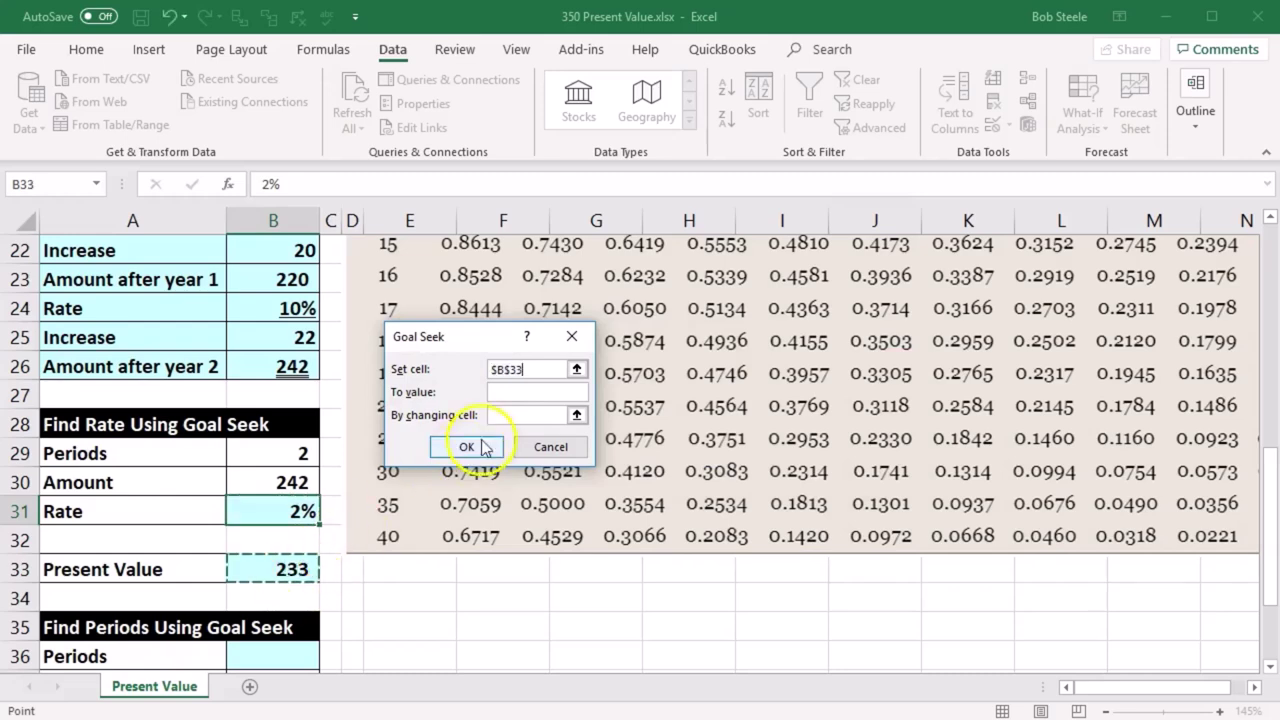
{"action": "left_click", "coordinate": [495, 394]}
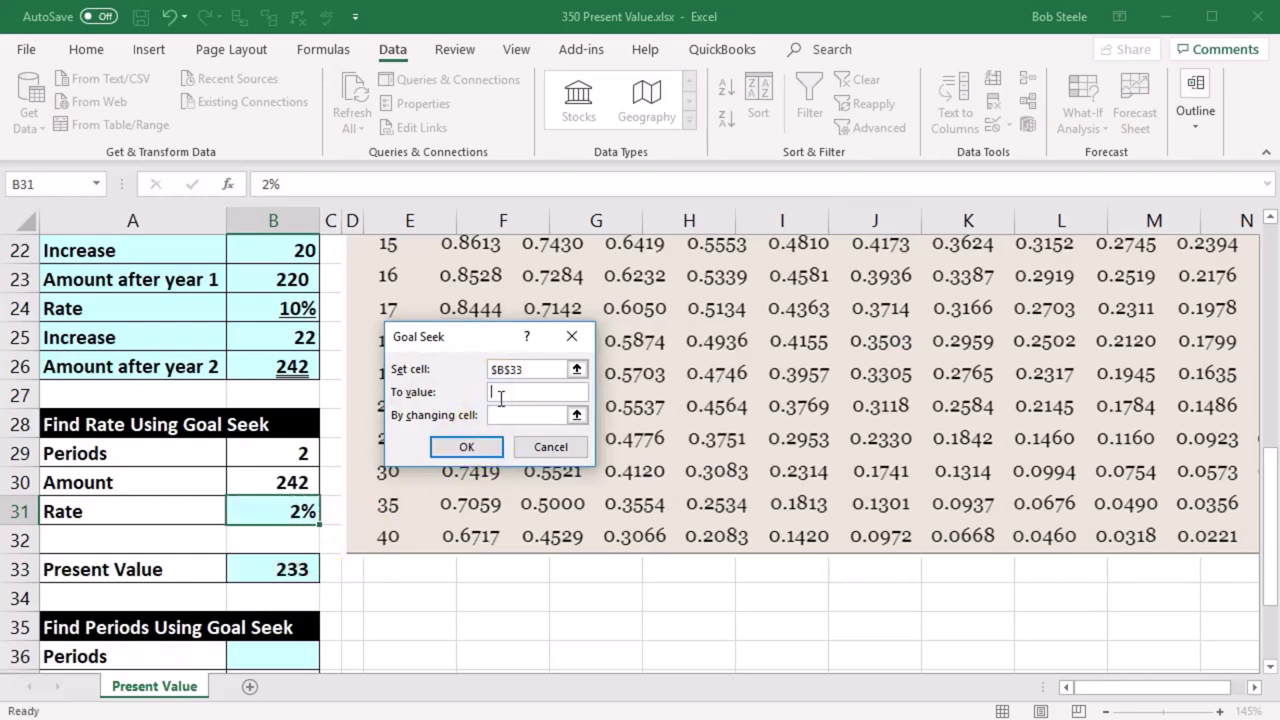
{"action": "type", "text": "280"}
{"action": "left_click", "coordinate": [519, 419]}
{"action": "left_click", "coordinate": [275, 511]}
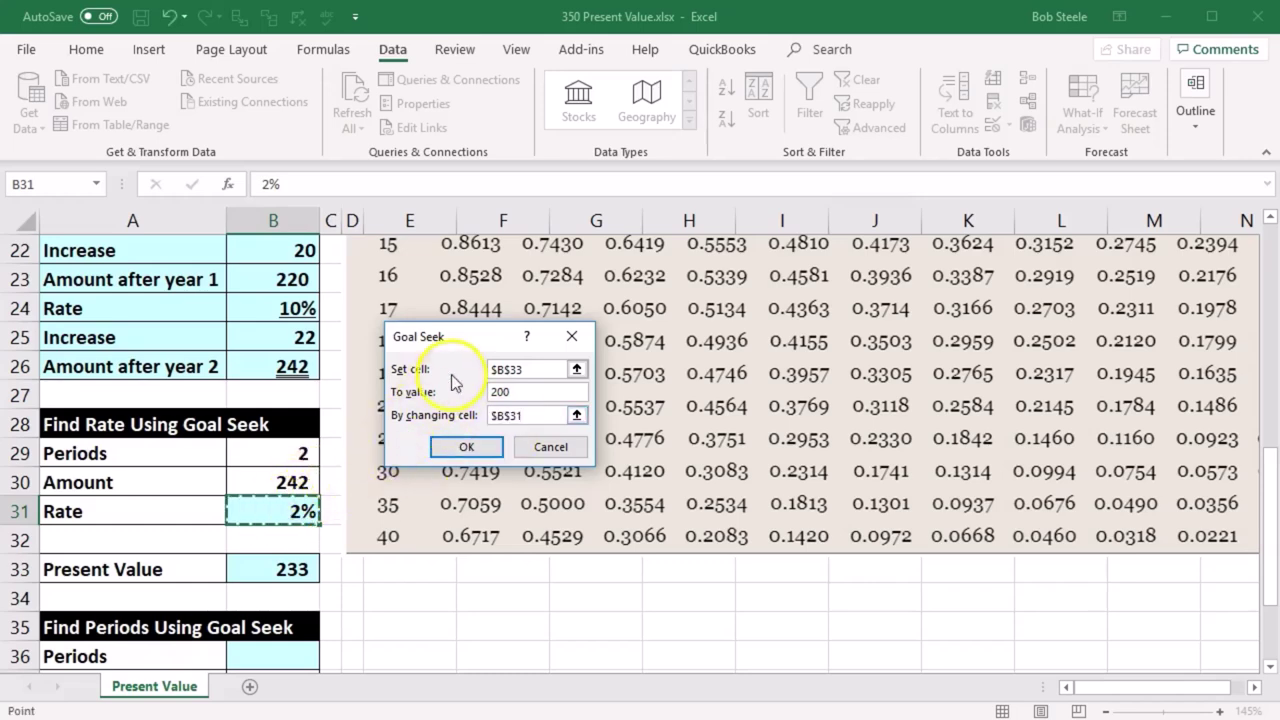
- Run the Goal Seek, keep its solution, and check the rate in B31 and the present value formula in B33
{"action": "left_click", "coordinate": [418, 393]}
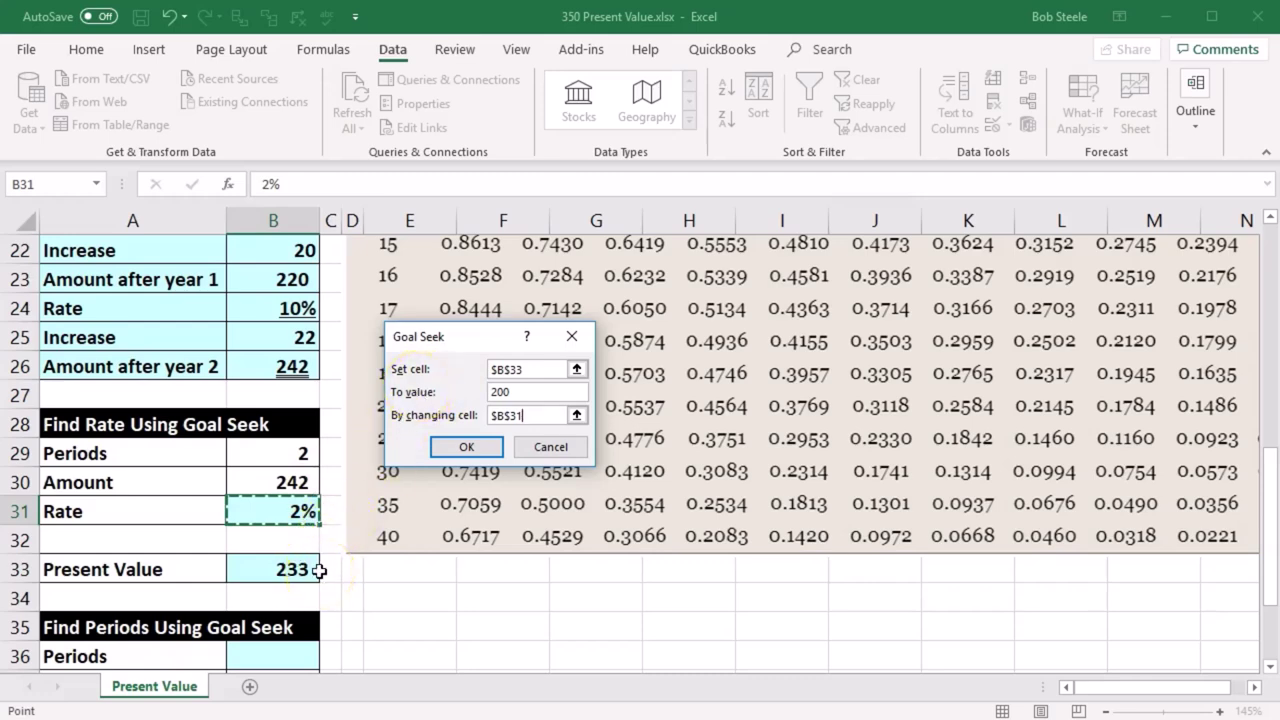
{"action": "left_click", "coordinate": [527, 392]}
{"action": "left_click", "coordinate": [535, 415]}
{"action": "left_click", "coordinate": [380, 533]}
{"action": "left_click", "coordinate": [446, 450]}
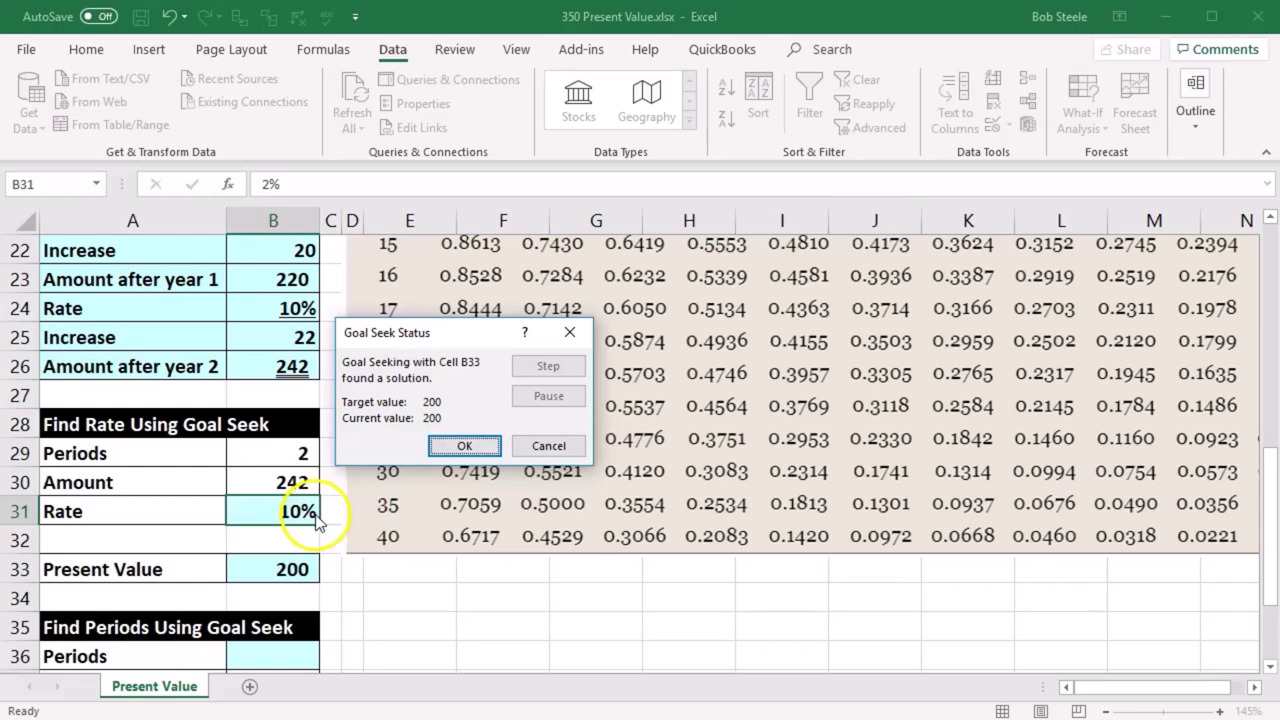
{"action": "left_click", "coordinate": [462, 446]}
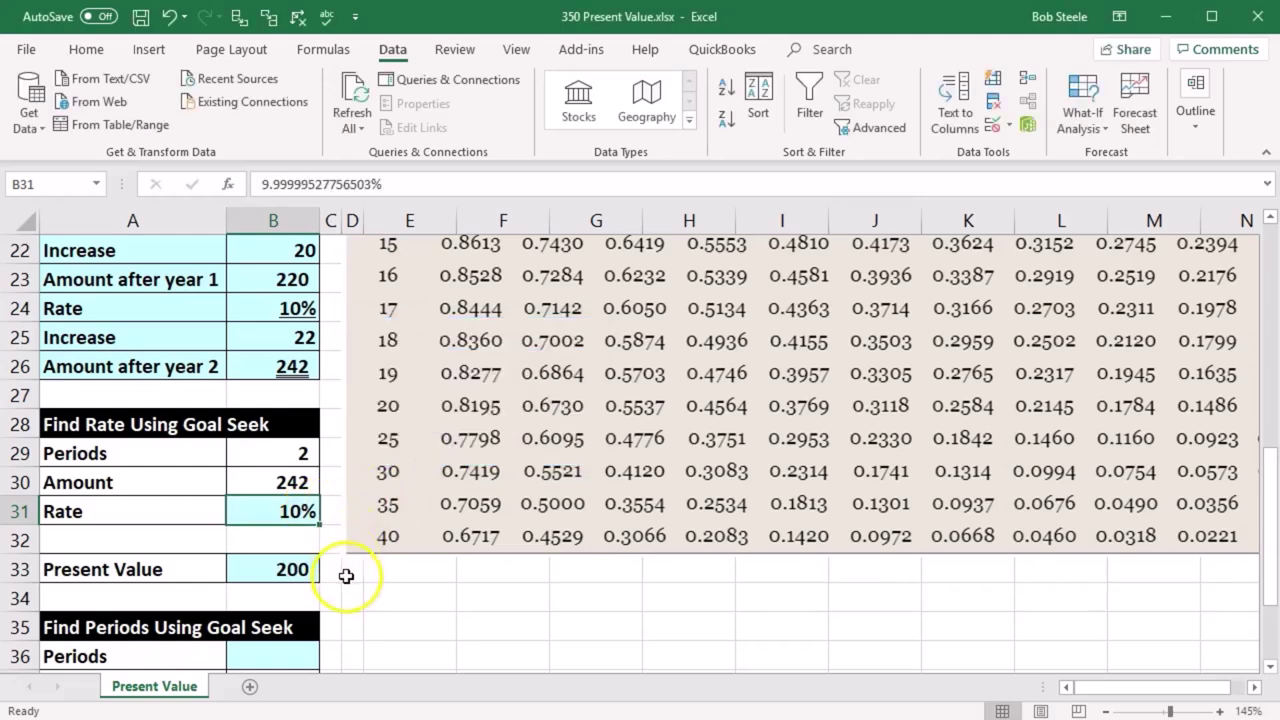
{"action": "left_click", "coordinate": [297, 512]}
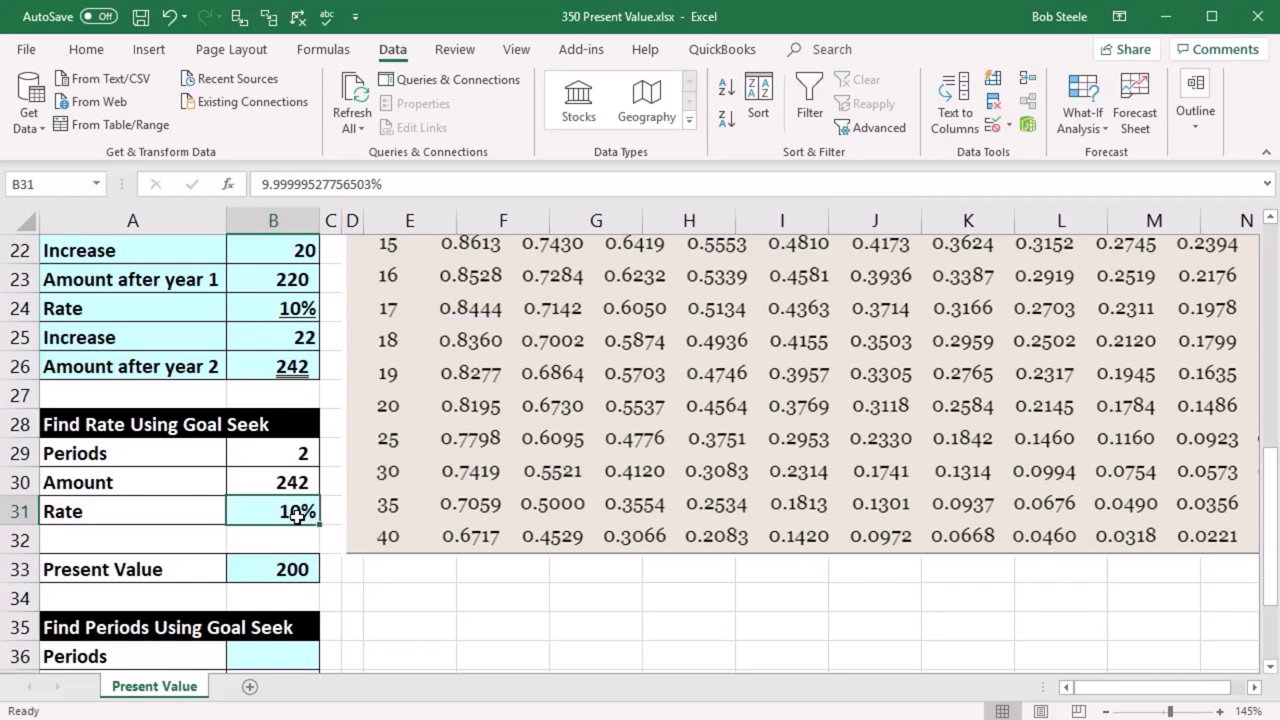
{"action": "left_click", "coordinate": [282, 567]}
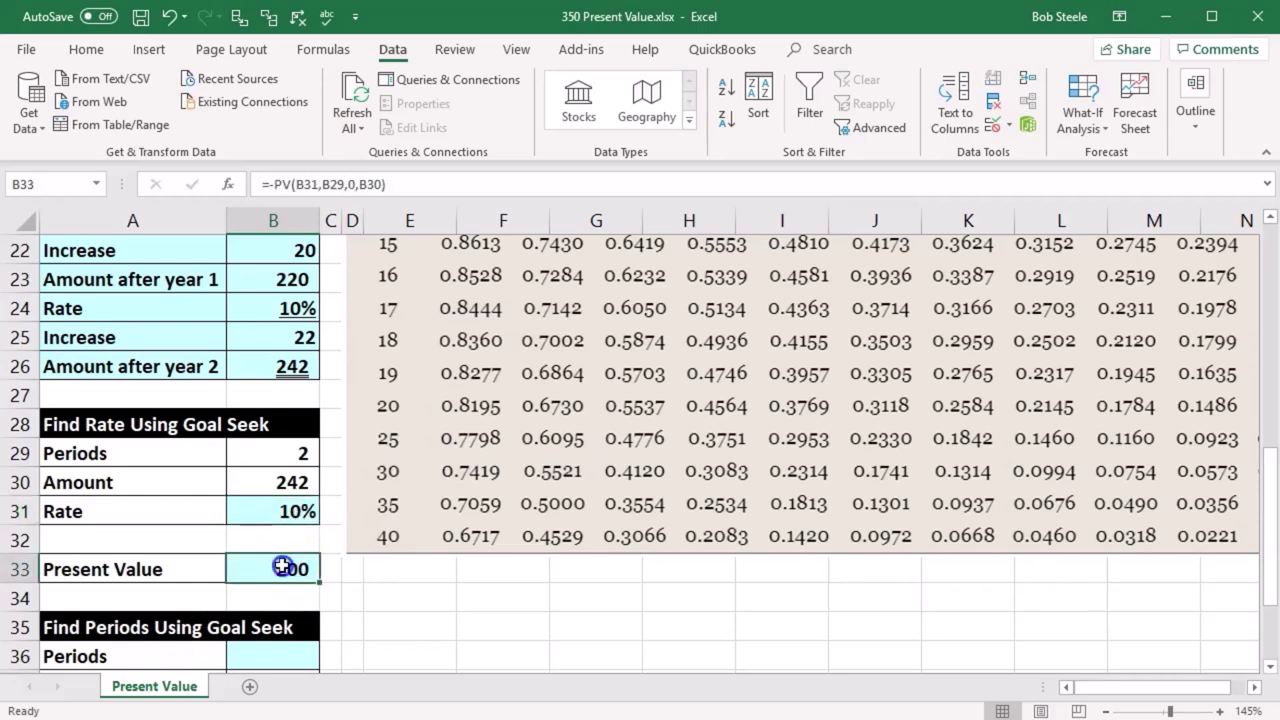
{"action": "left_click", "coordinate": [269, 537]}
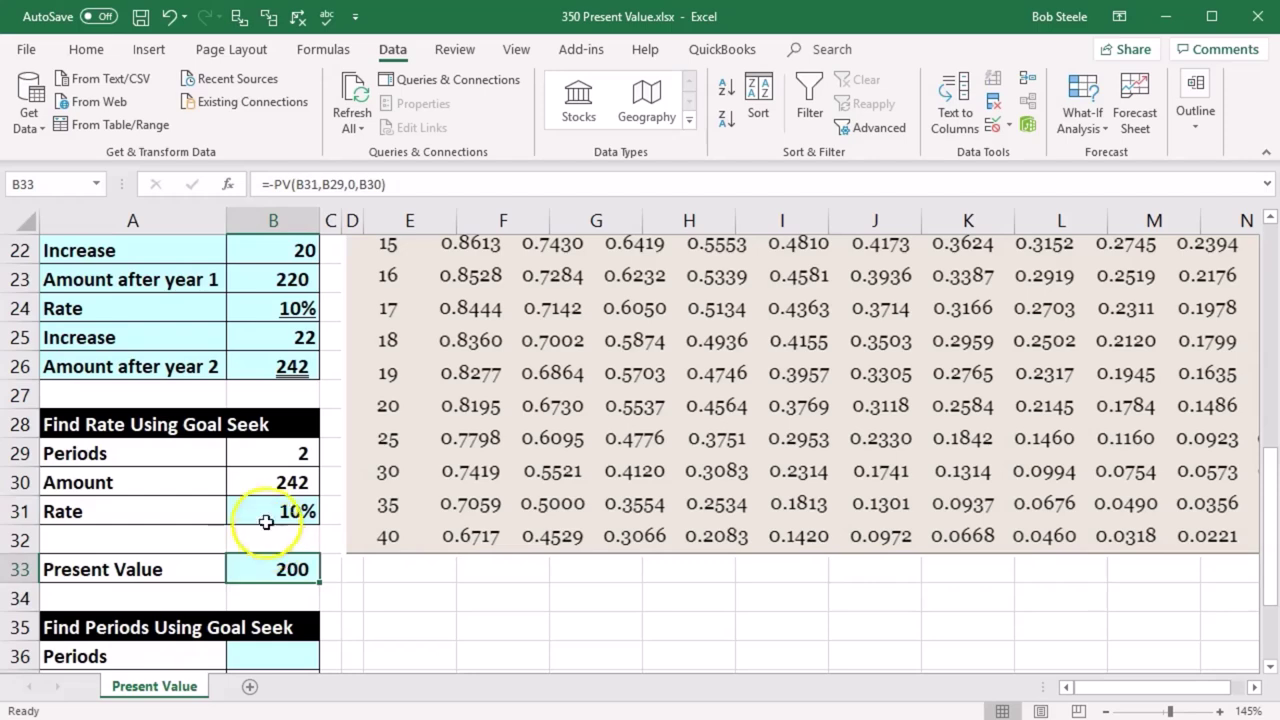
{"action": "left_click", "coordinate": [262, 511]}
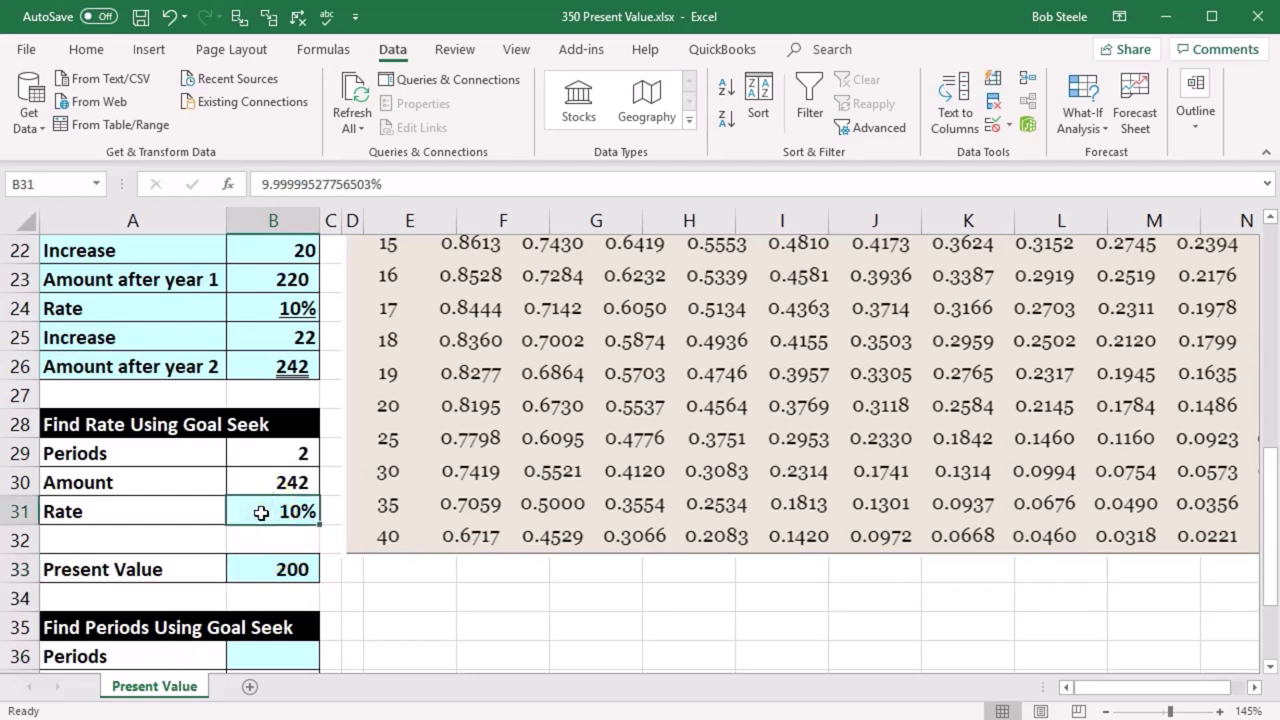
- Enter a placeholder of 10 periods in B36 under Find Periods Using Goal Seek
{"action": "scroll", "coordinate": [261, 512], "scroll_direction": "down", "scroll_amount": 2}
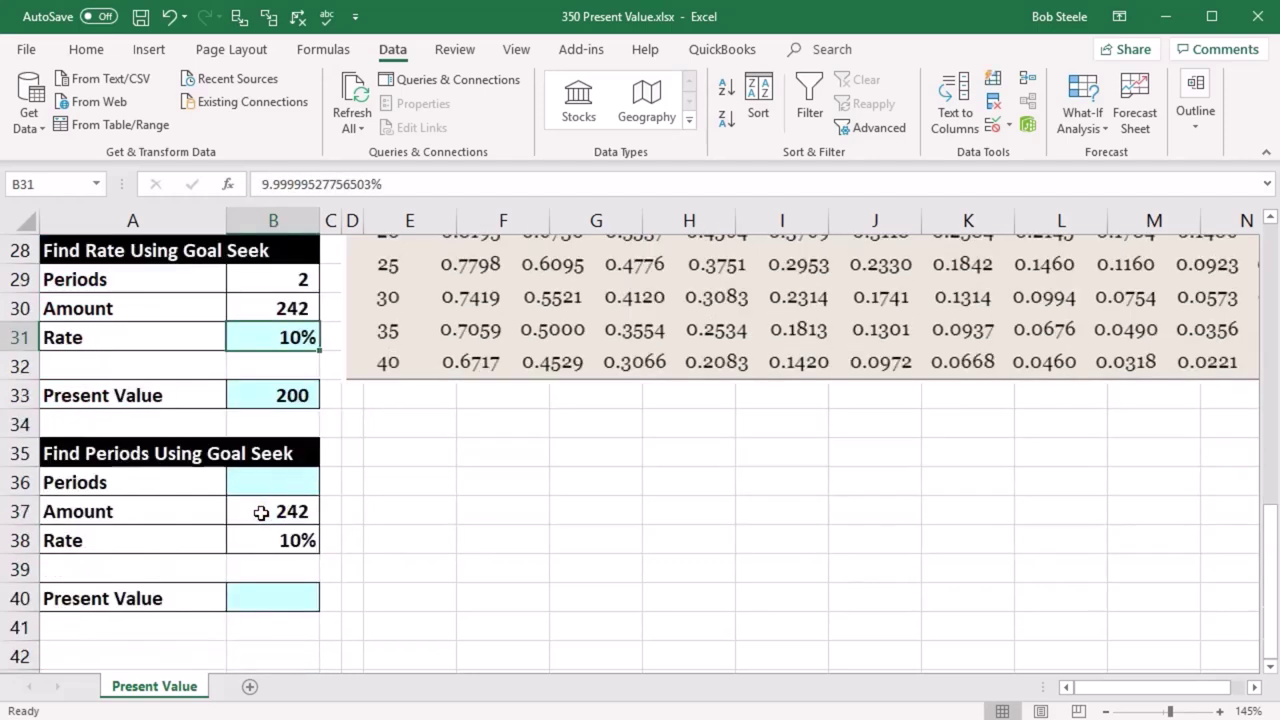
{"action": "left_click", "coordinate": [259, 480]}
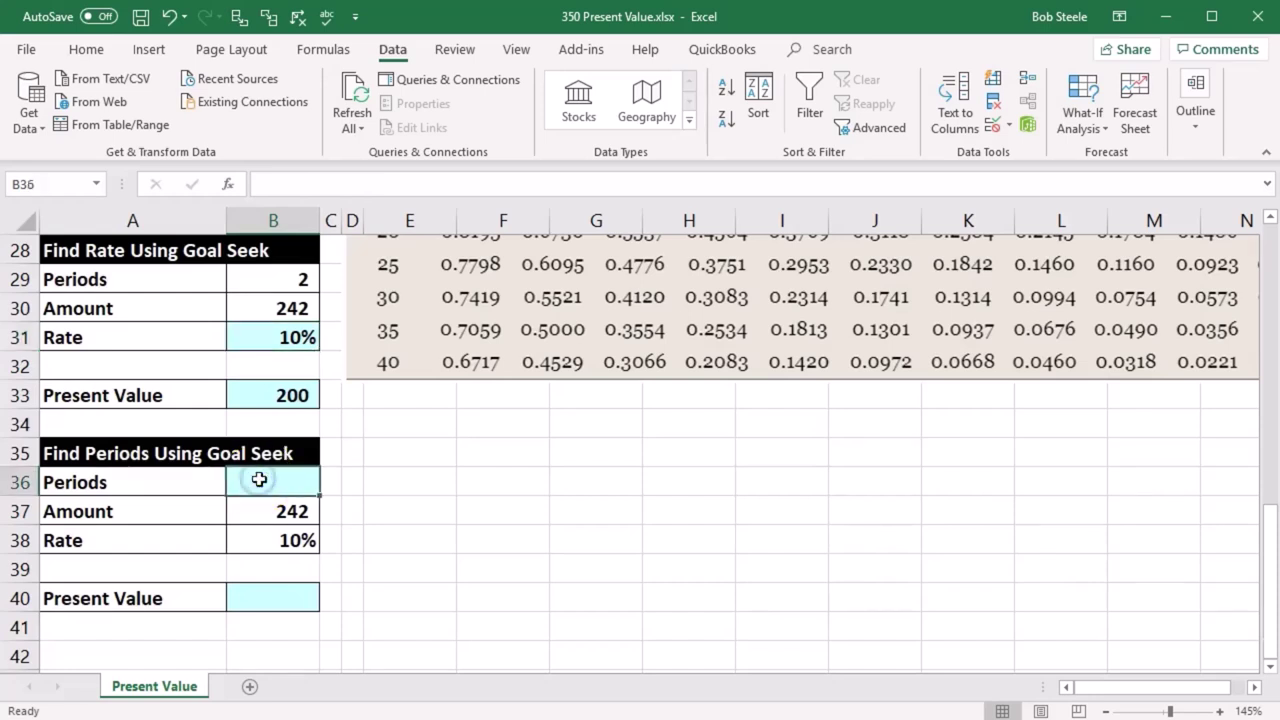
{"action": "left_click", "coordinate": [278, 596]}
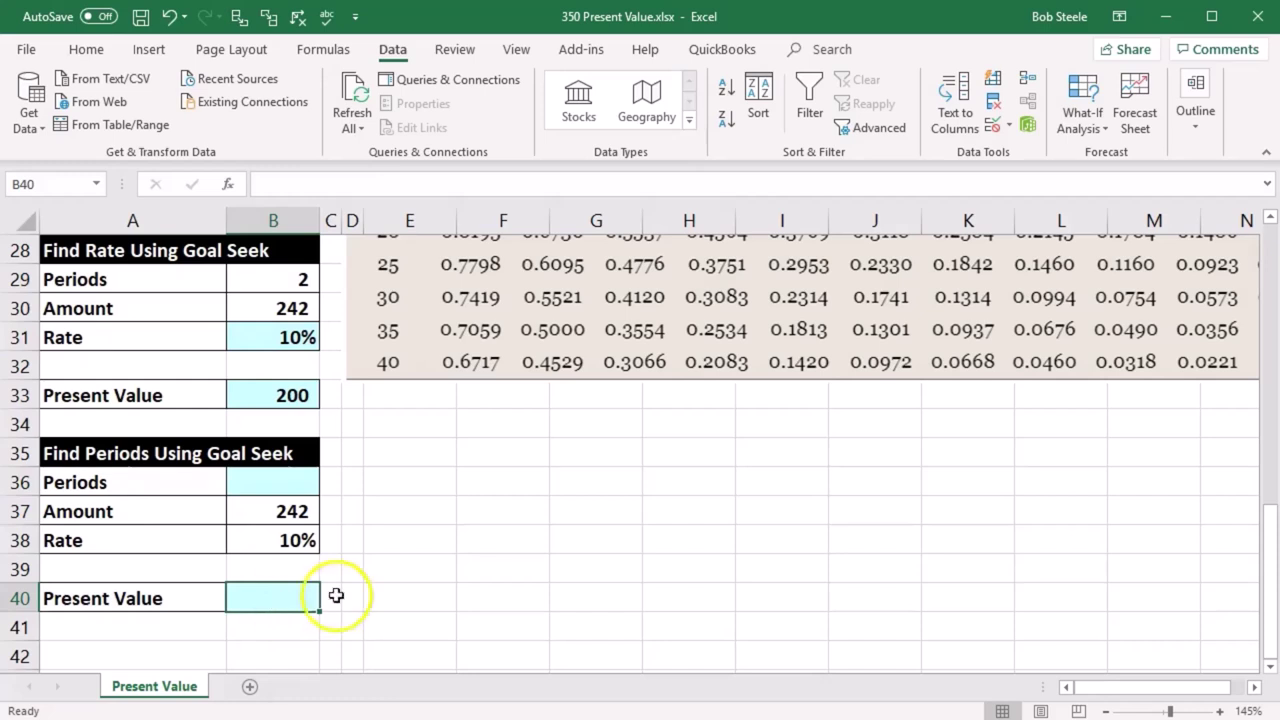
{"action": "left_click", "coordinate": [305, 479]}
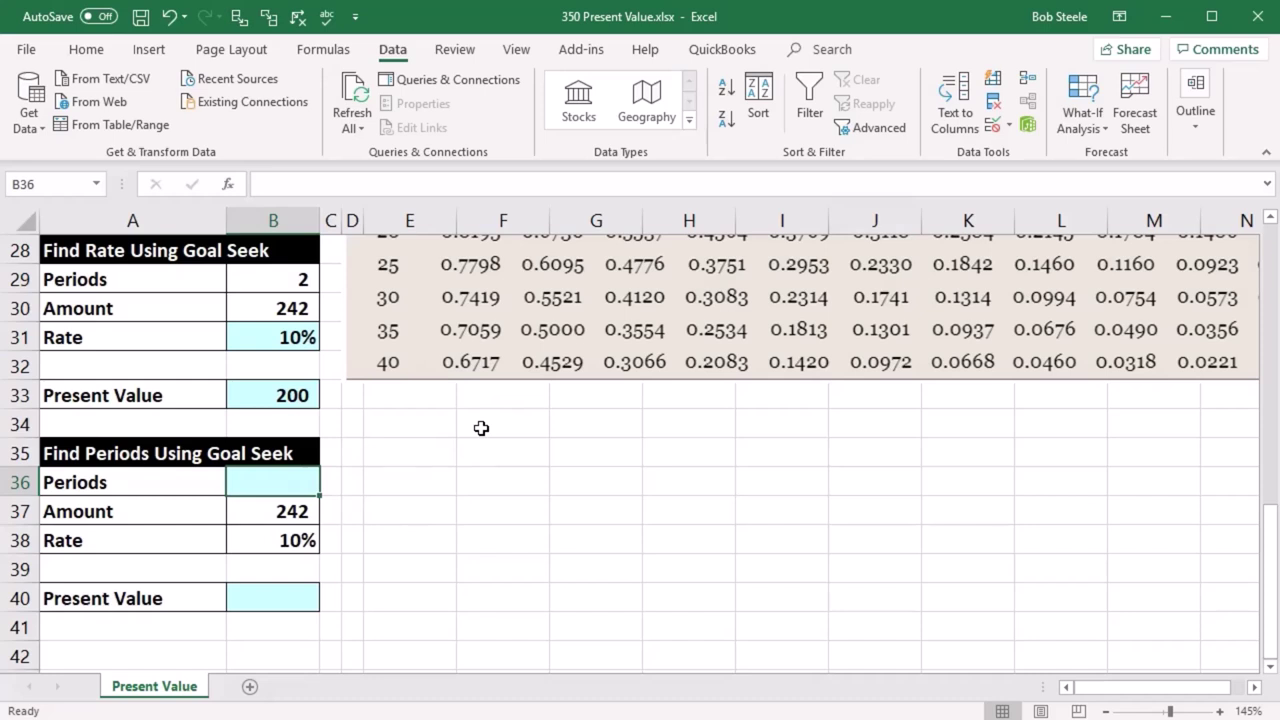
{"action": "type", "text": "10"}
{"action": "key", "text": "Return"}
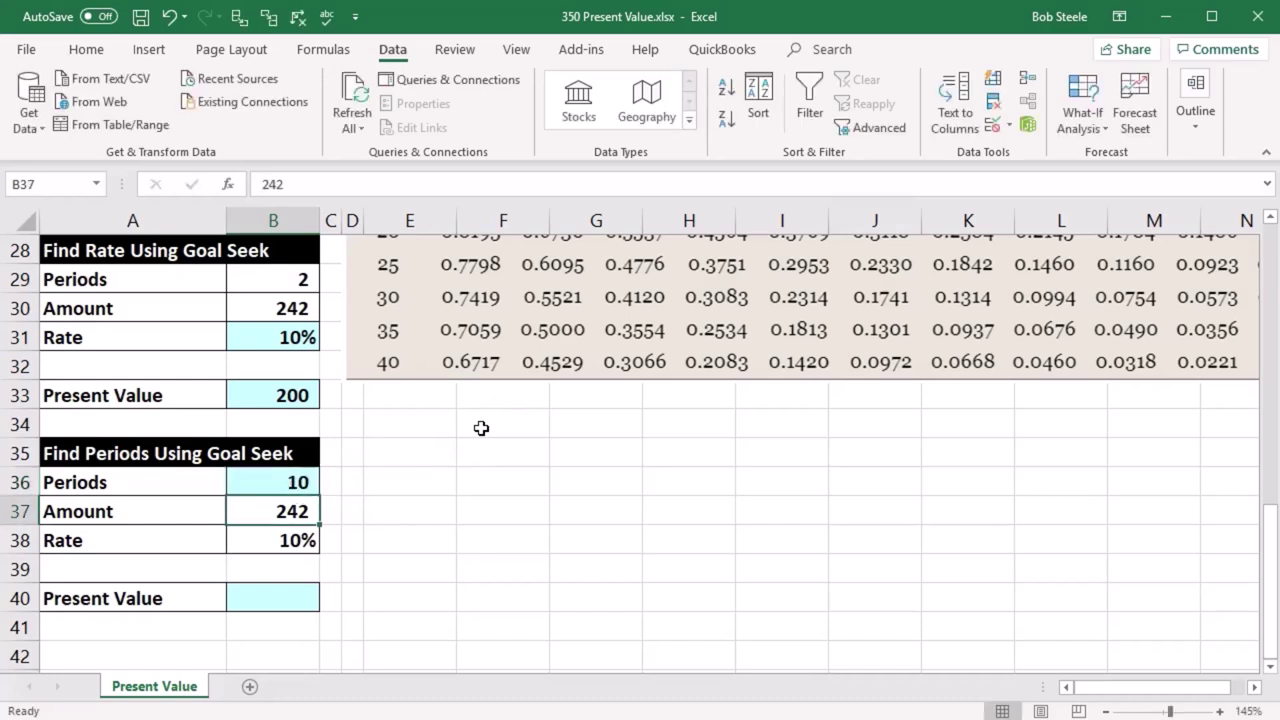
- Calculate the present value in B40 with the formula -PV(B38,B36,0,B37) and check the entered formula
{"action": "left_click", "coordinate": [271, 593]}
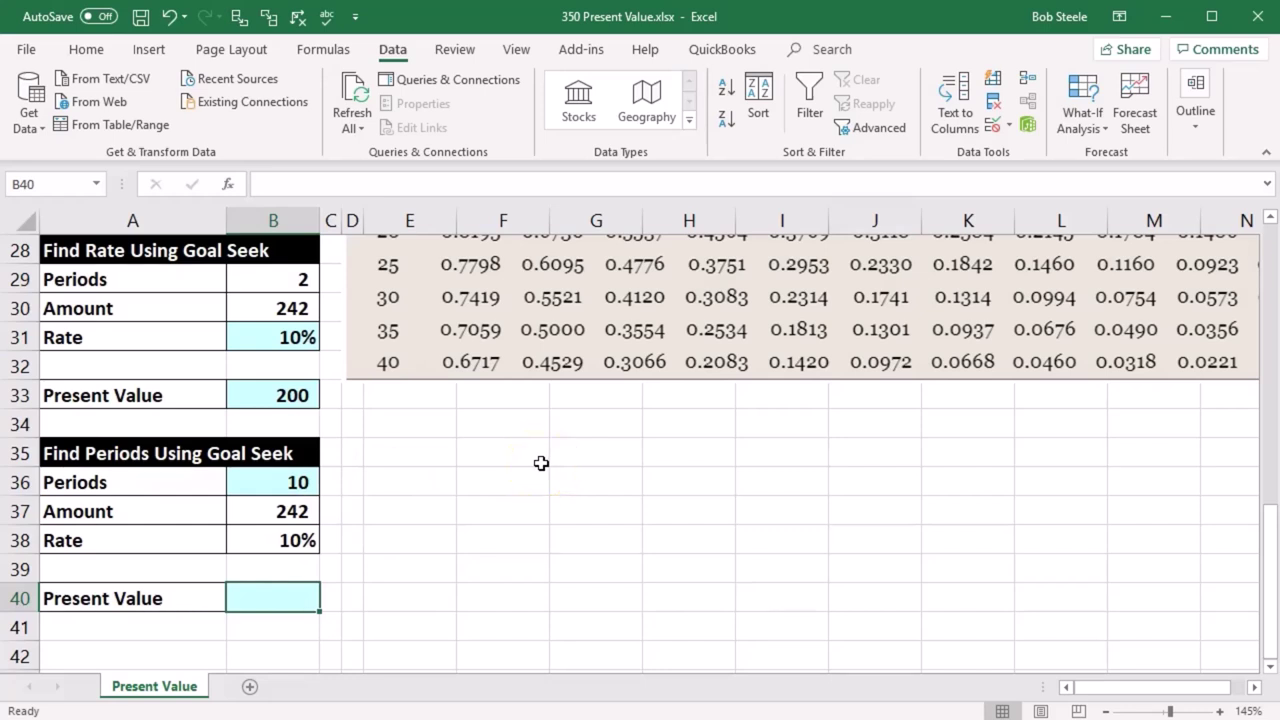
{"action": "type", "text": "-"}
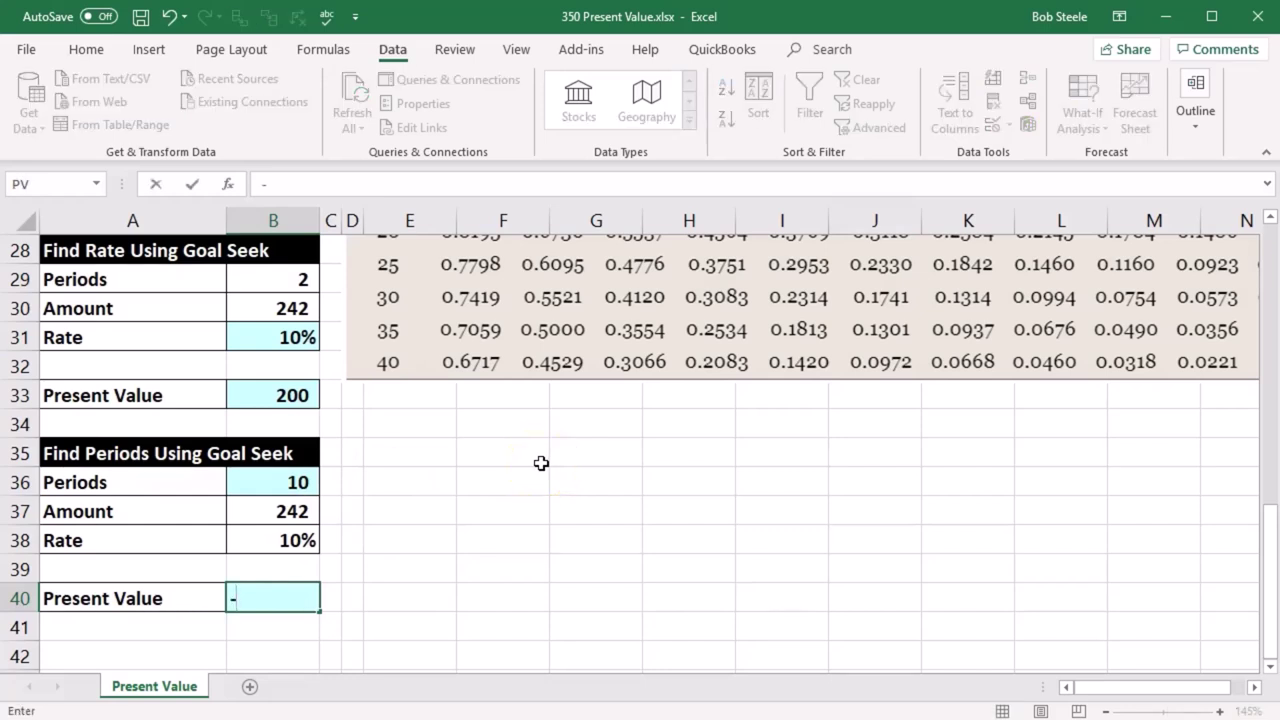
{"action": "type", "text": "pv"}
{"action": "double_click", "coordinate": [247, 624]}
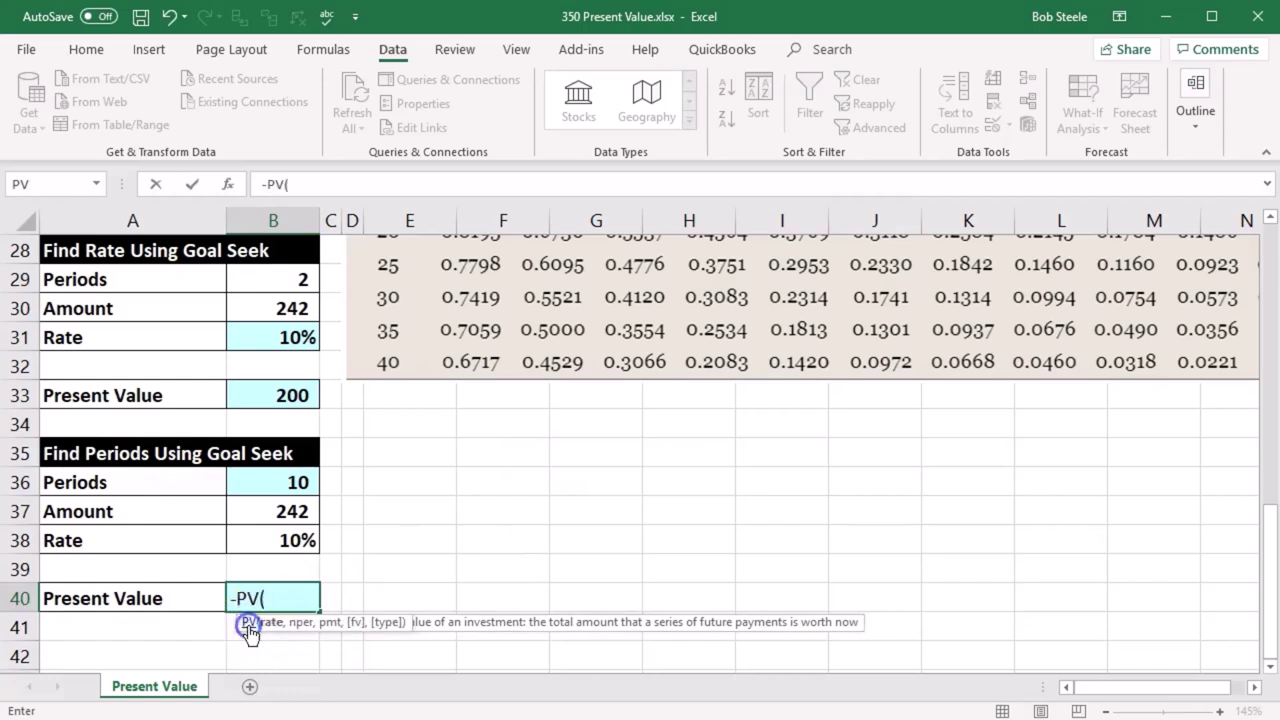
{"action": "left_click", "coordinate": [270, 544]}
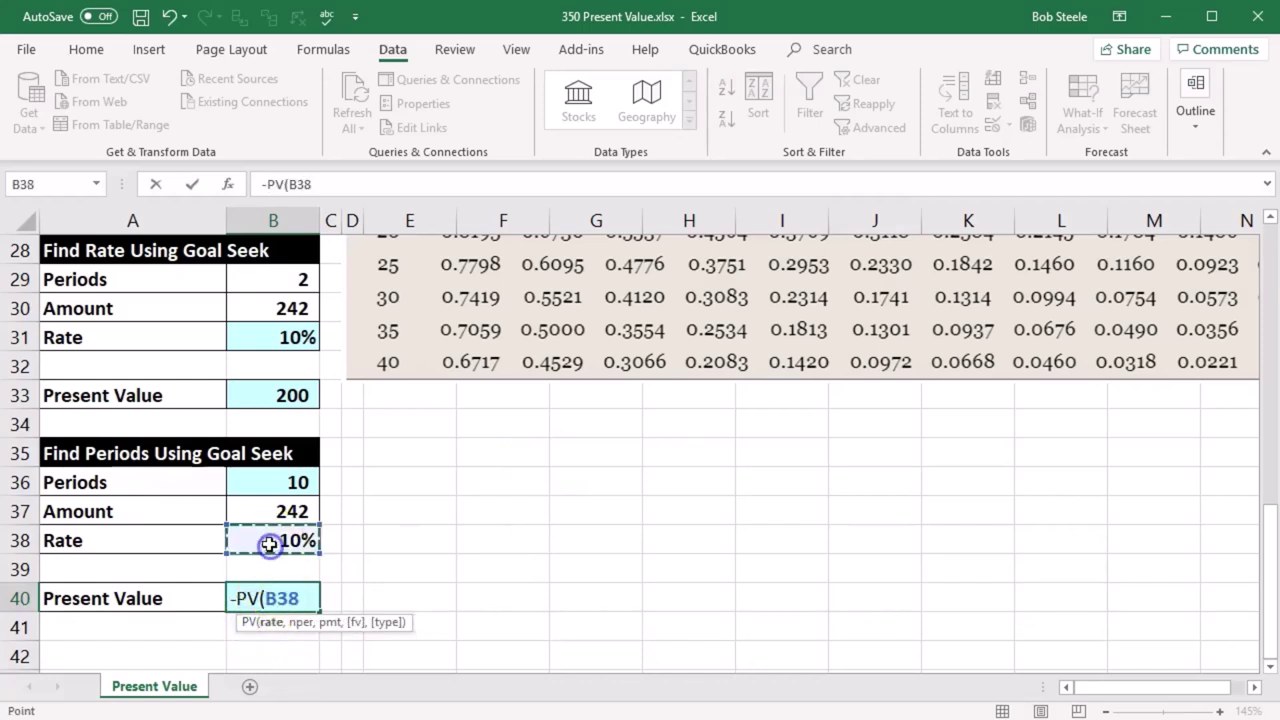
{"action": "type", "text": ","}
{"action": "left_click", "coordinate": [277, 483]}
{"action": "type", "text": ","}
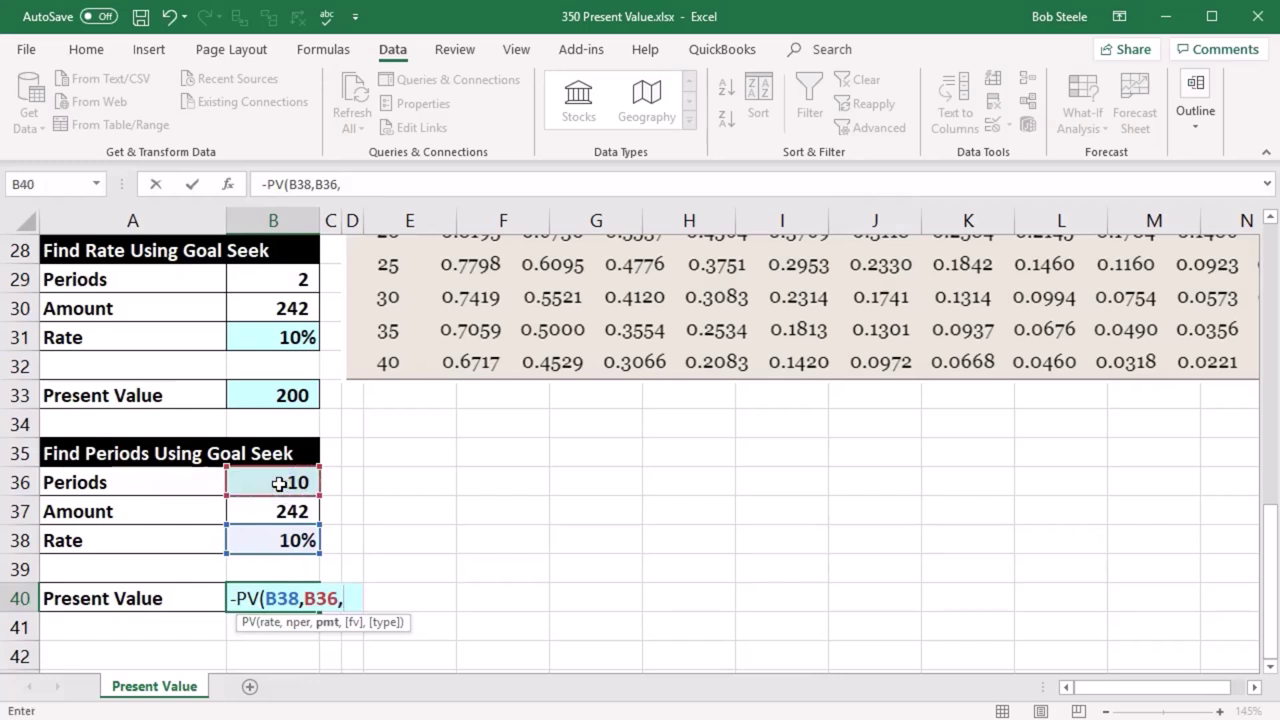
{"action": "type", "text": "0,"}
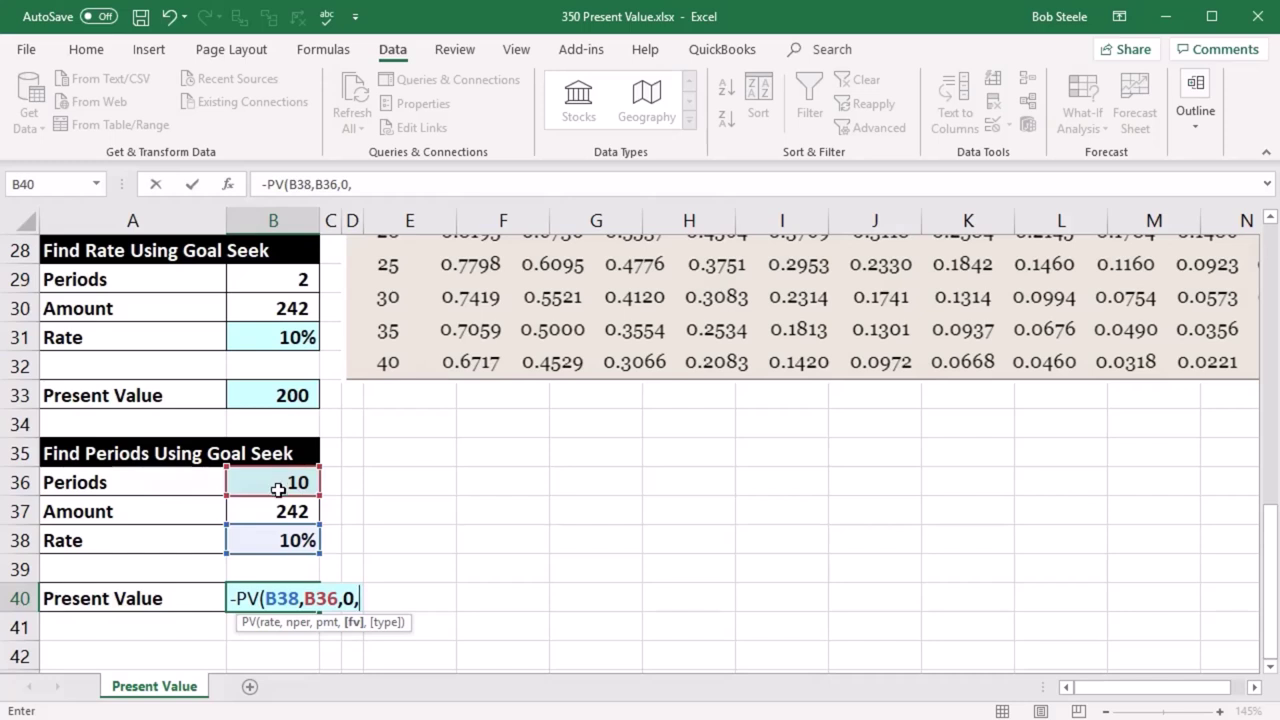
{"action": "left_click", "coordinate": [260, 508]}
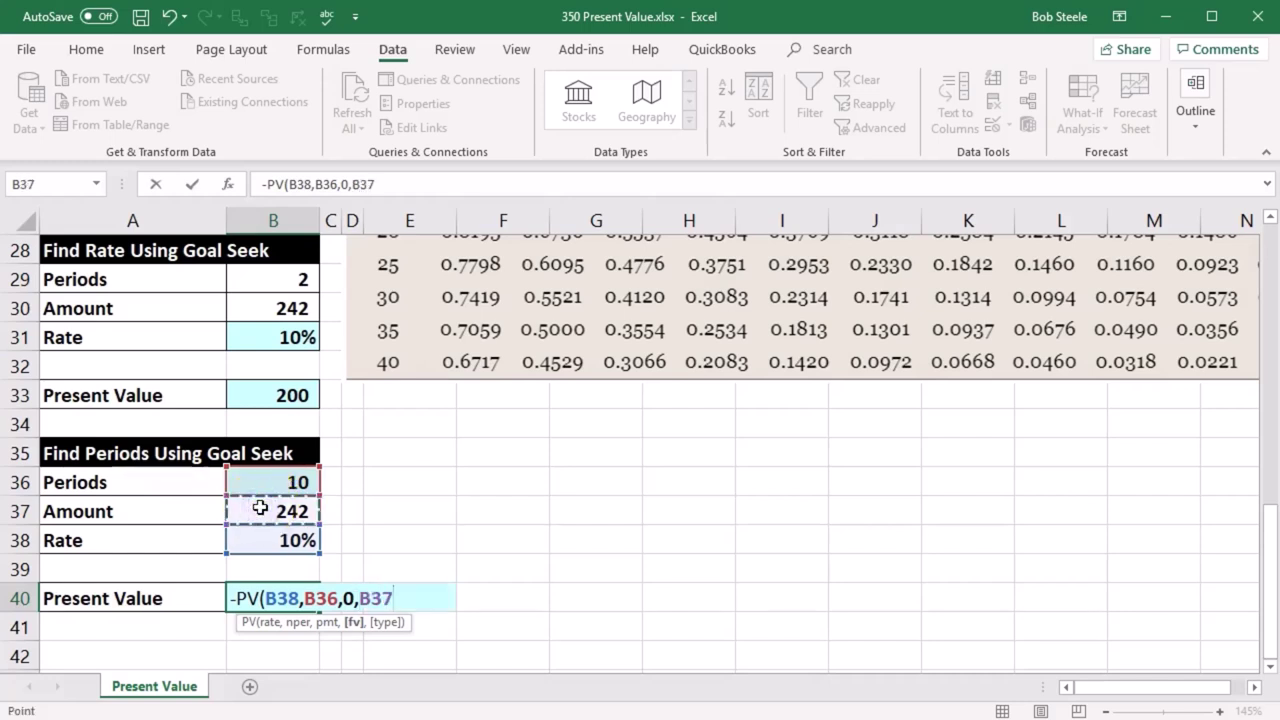
{"action": "key", "text": "Return"}
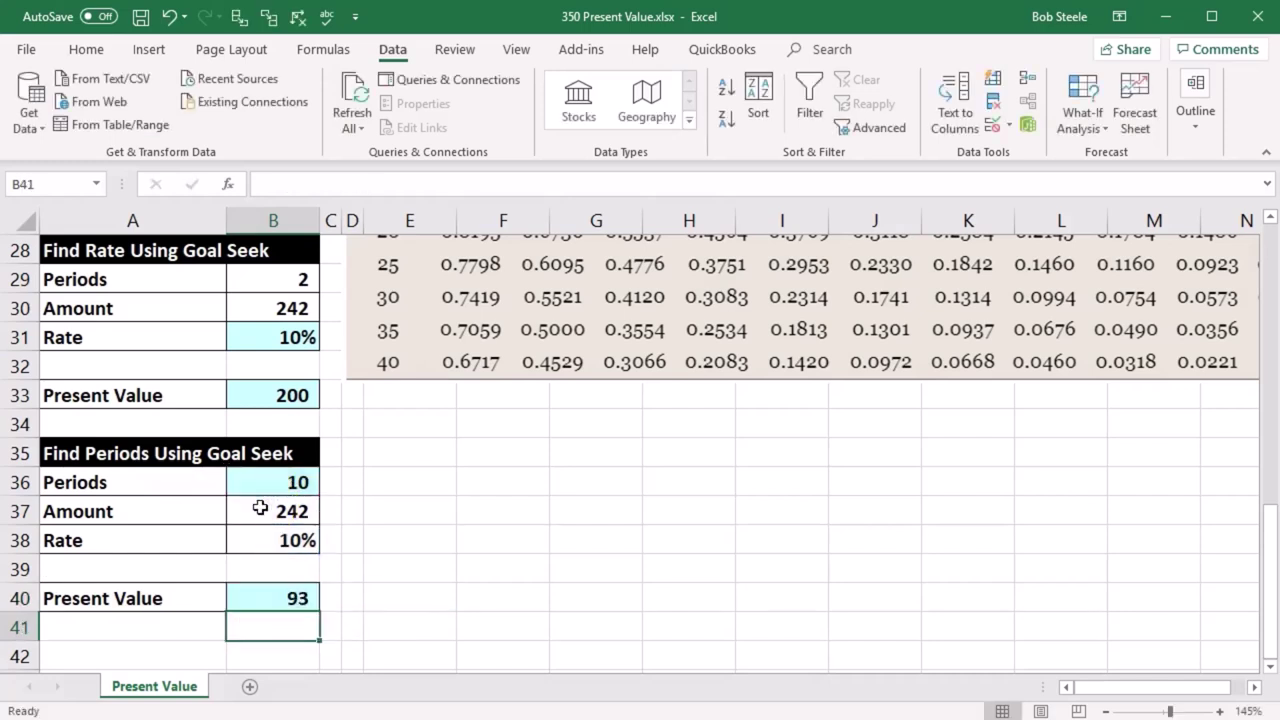
{"action": "left_click", "coordinate": [260, 595]}
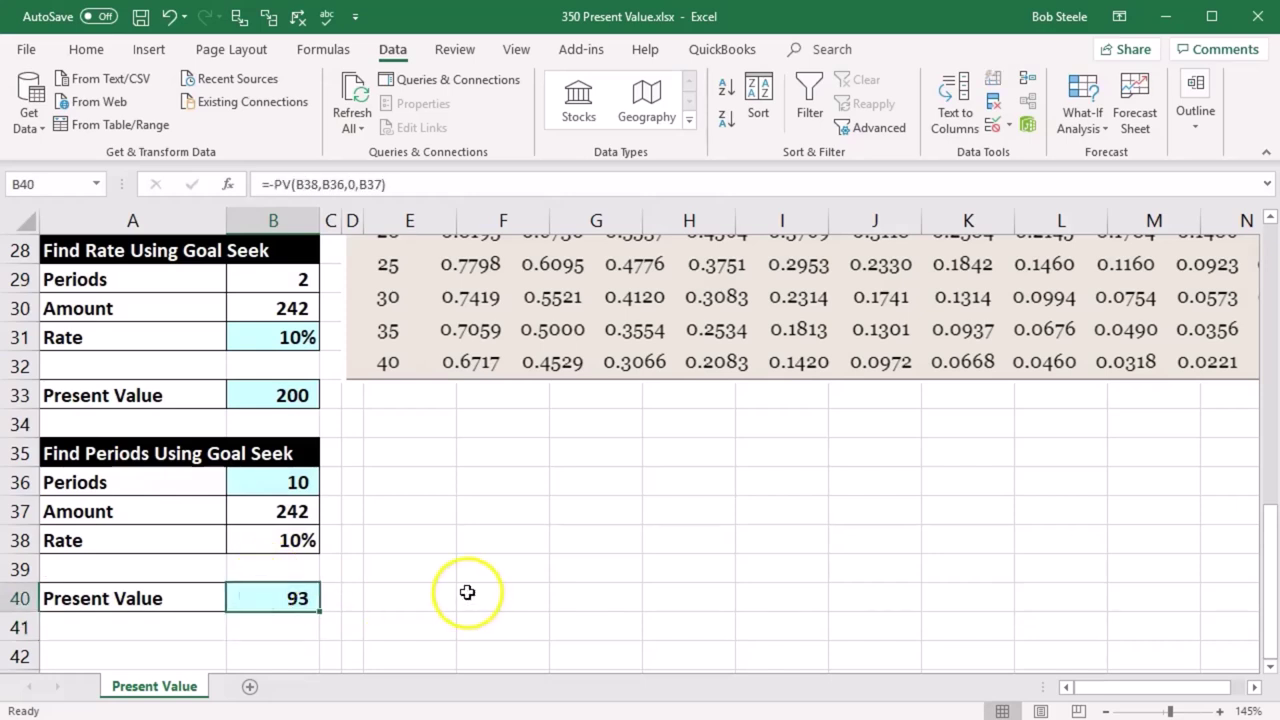
- Test the present value by trying 8, 7 and finally 6 periods in B36
{"action": "left_click", "coordinate": [278, 482]}
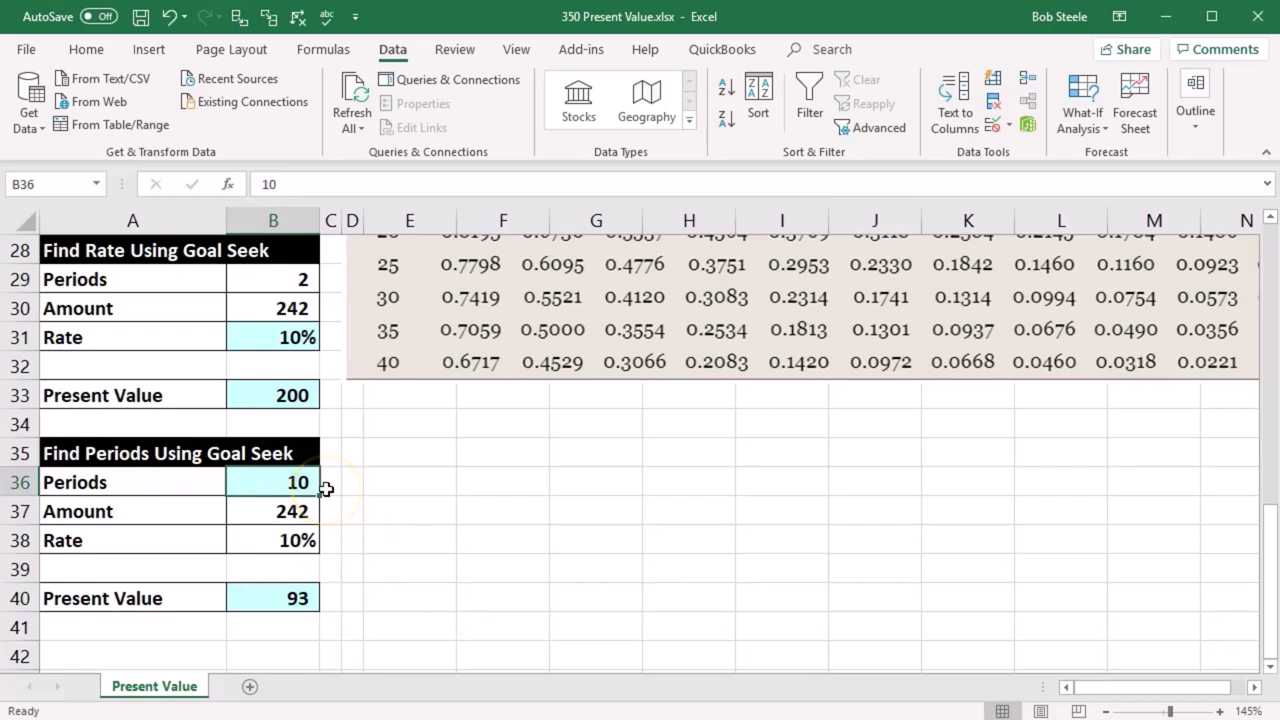
{"action": "left_click", "coordinate": [372, 473]}
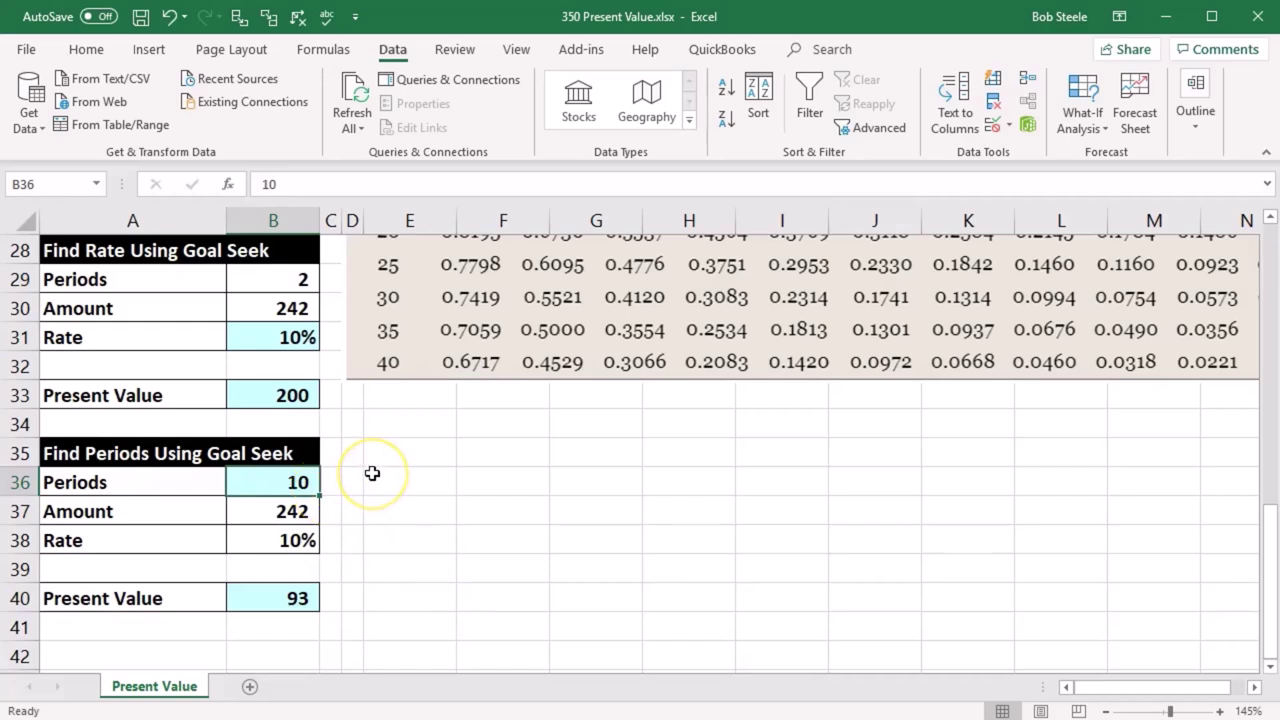
{"action": "type", "text": "8"}
{"action": "key", "text": "Return"}
{"action": "key", "text": "Up"}
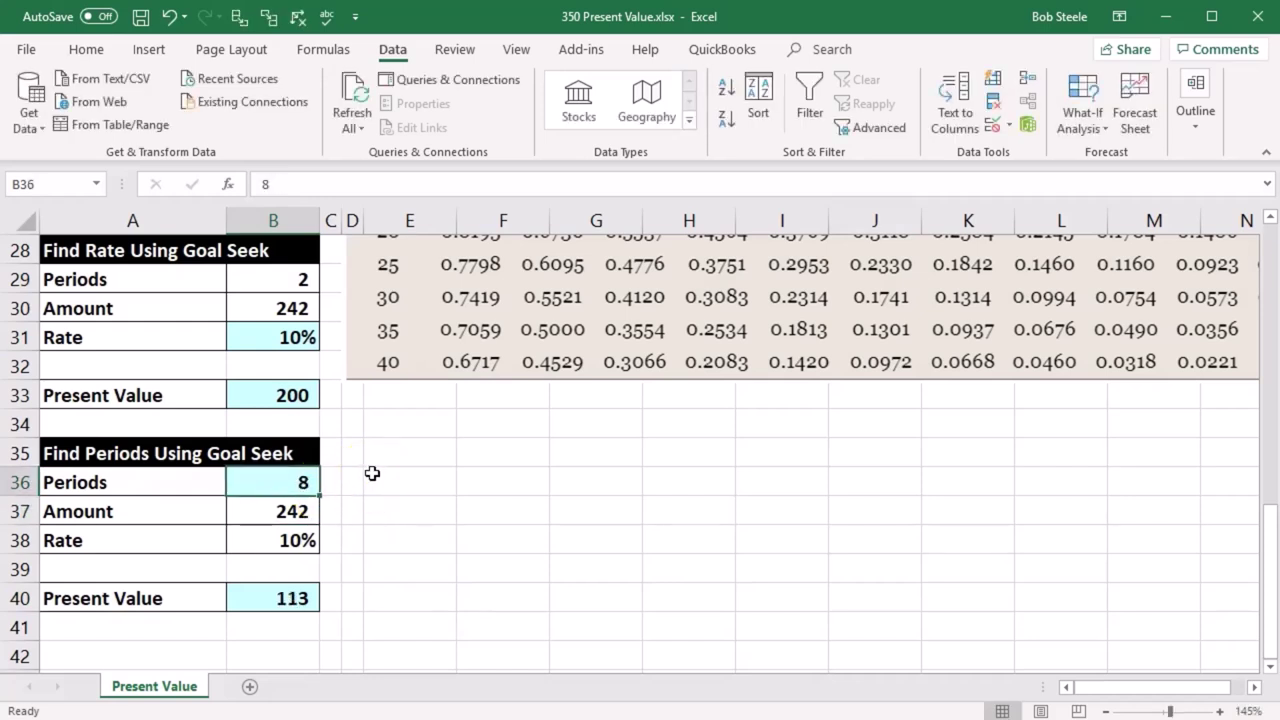
{"action": "type", "text": "7"}
{"action": "key", "text": "Return"}
{"action": "key", "text": "Up"}
{"action": "type", "text": "6"}
{"action": "key", "text": "Return"}
{"action": "key", "text": "Up"}
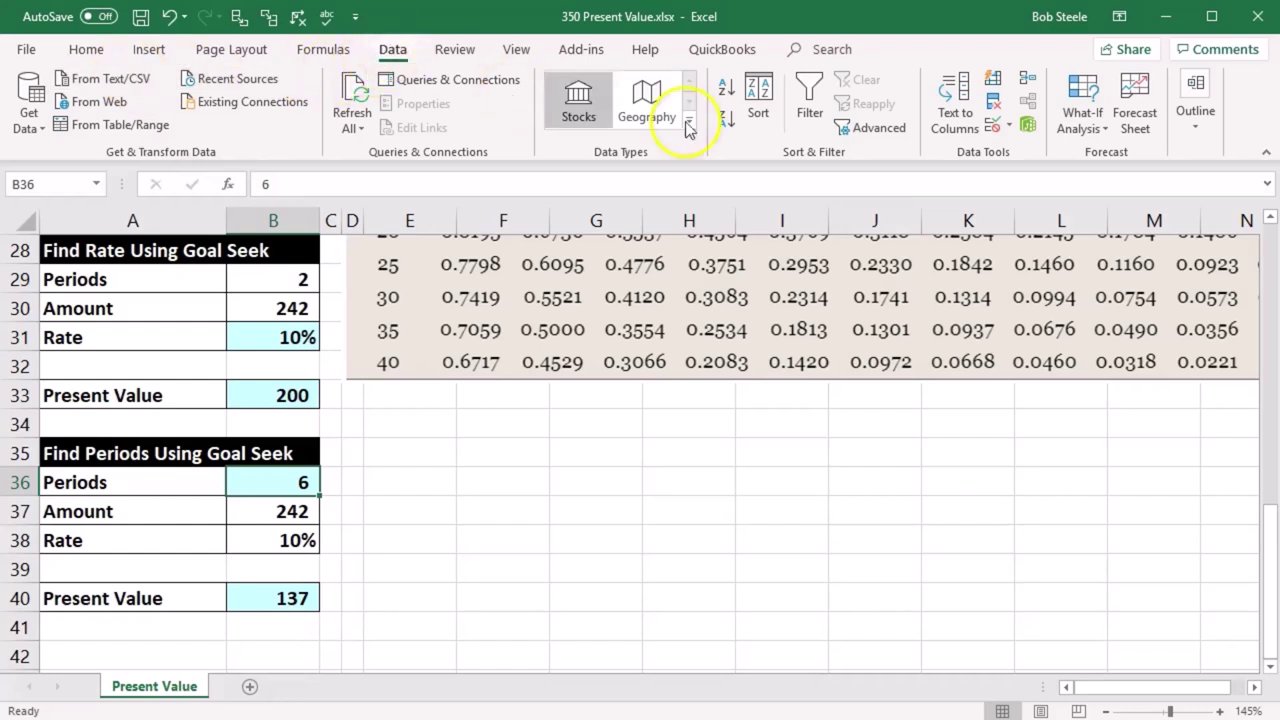
- Use Goal Seek to bring the present value in B40 to 200 by changing the periods in B36, keeping the solution
{"action": "left_click", "coordinate": [1088, 132]}
{"action": "left_click", "coordinate": [1094, 177]}
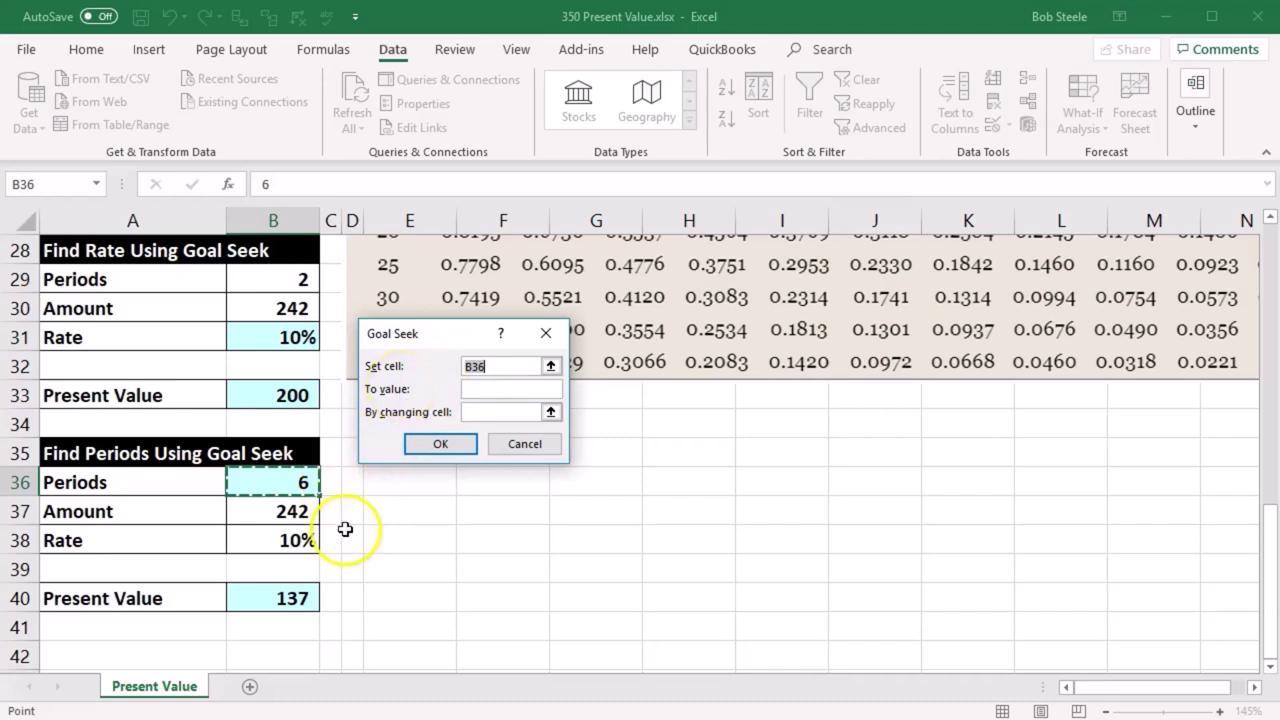
{"action": "left_click", "coordinate": [305, 598]}
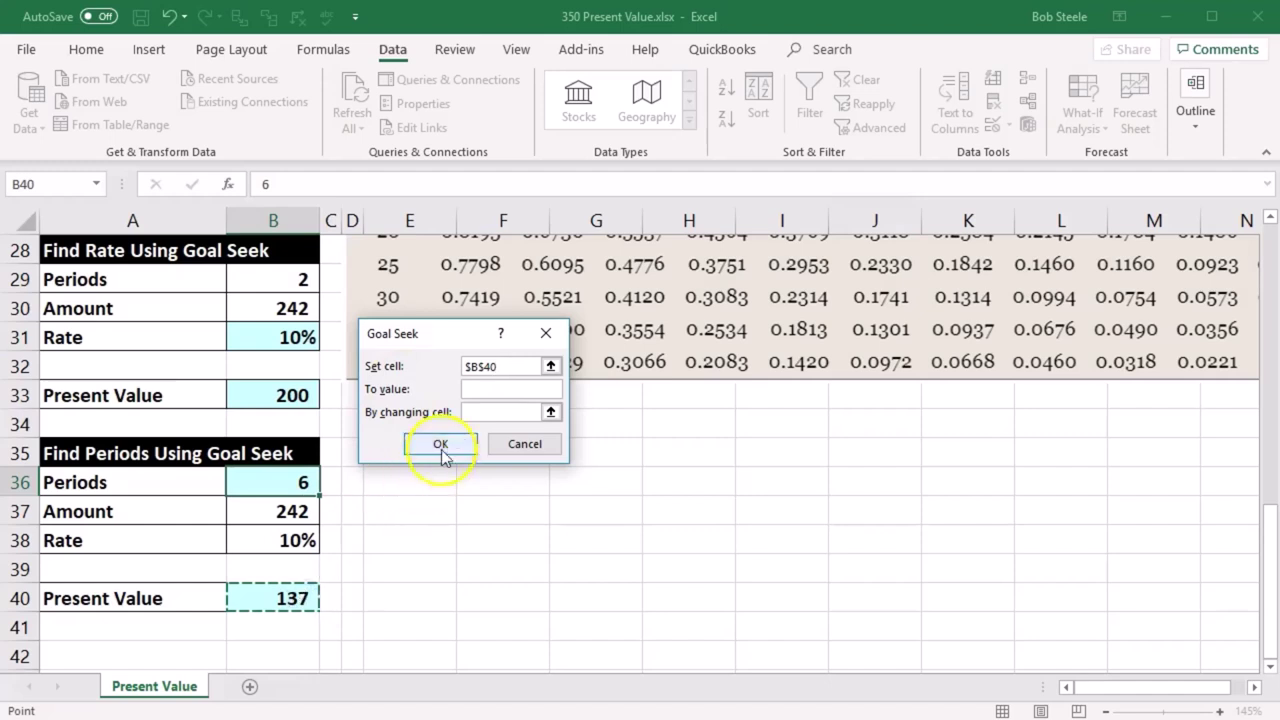
{"action": "left_click", "coordinate": [471, 389]}
{"action": "type", "text": "200"}
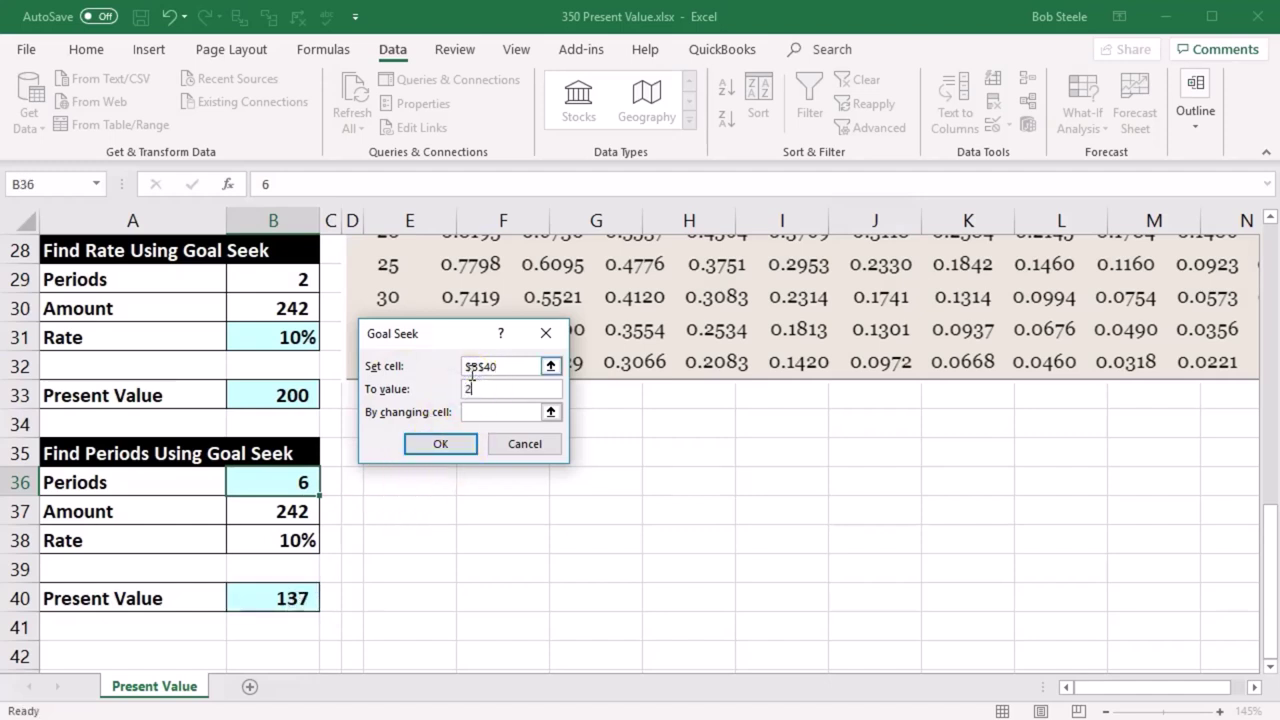
{"action": "left_click", "coordinate": [478, 411]}
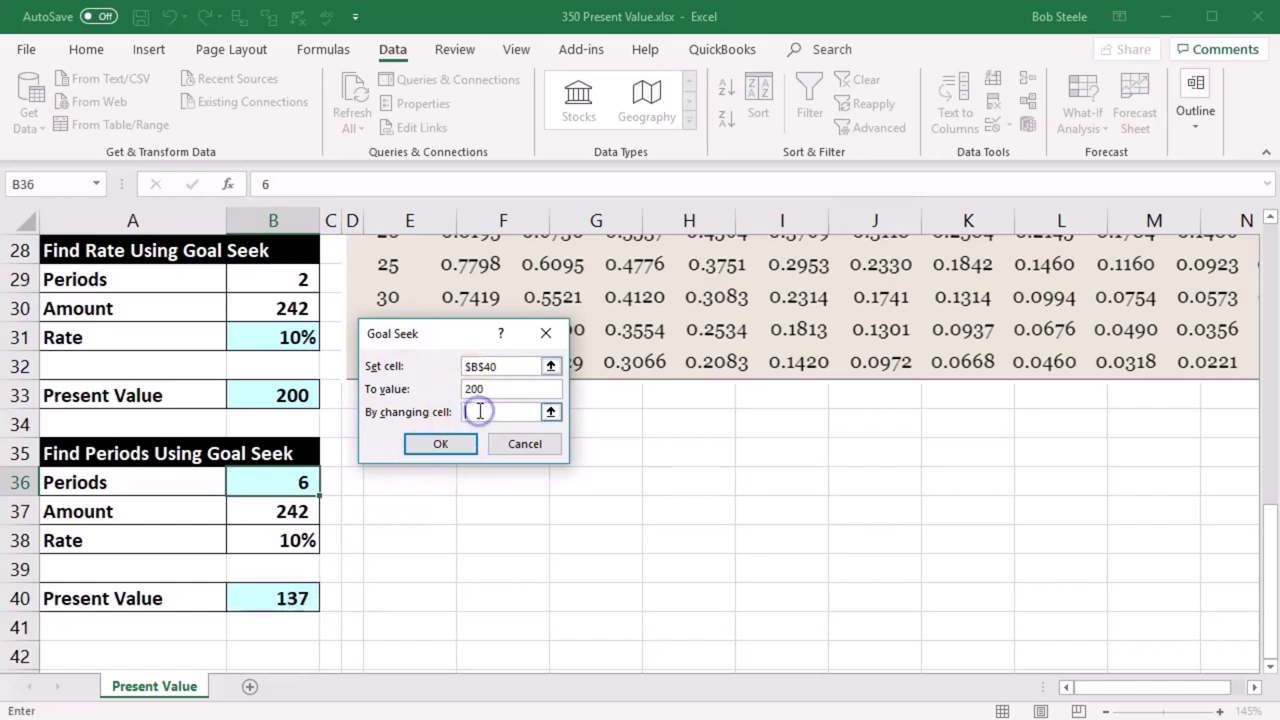
{"action": "left_click", "coordinate": [303, 482]}
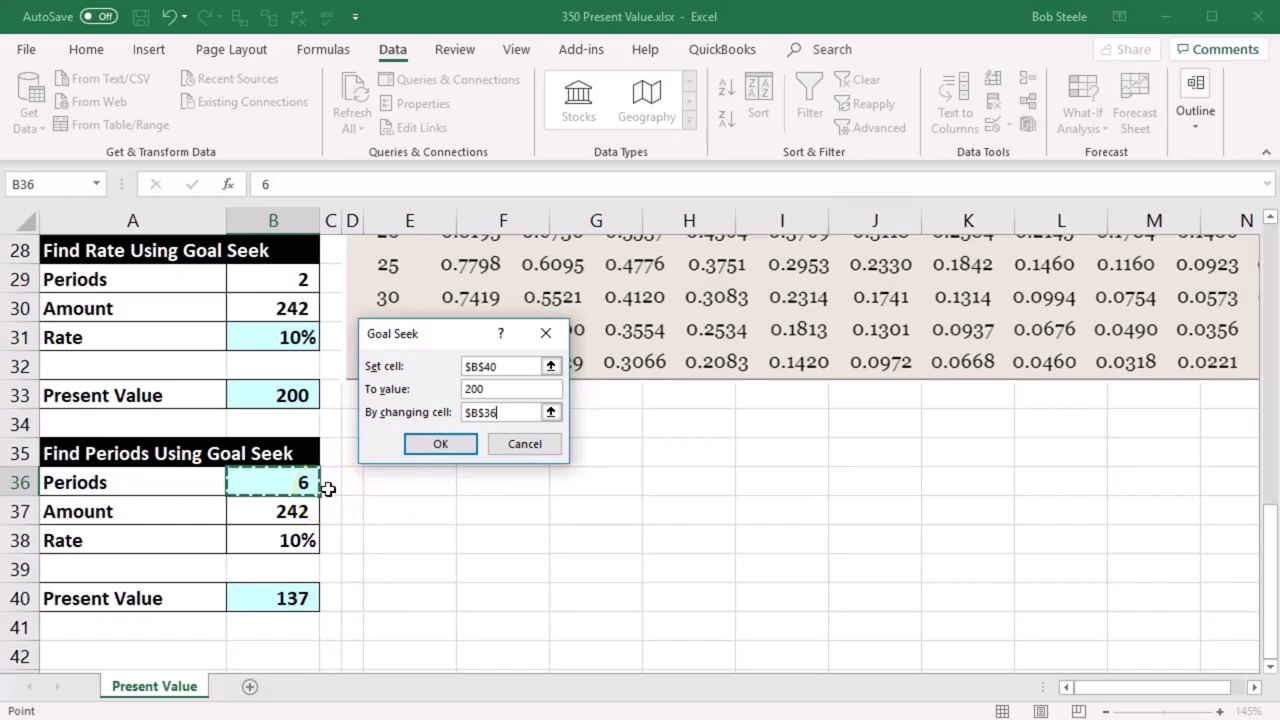
{"action": "left_click", "coordinate": [419, 449]}
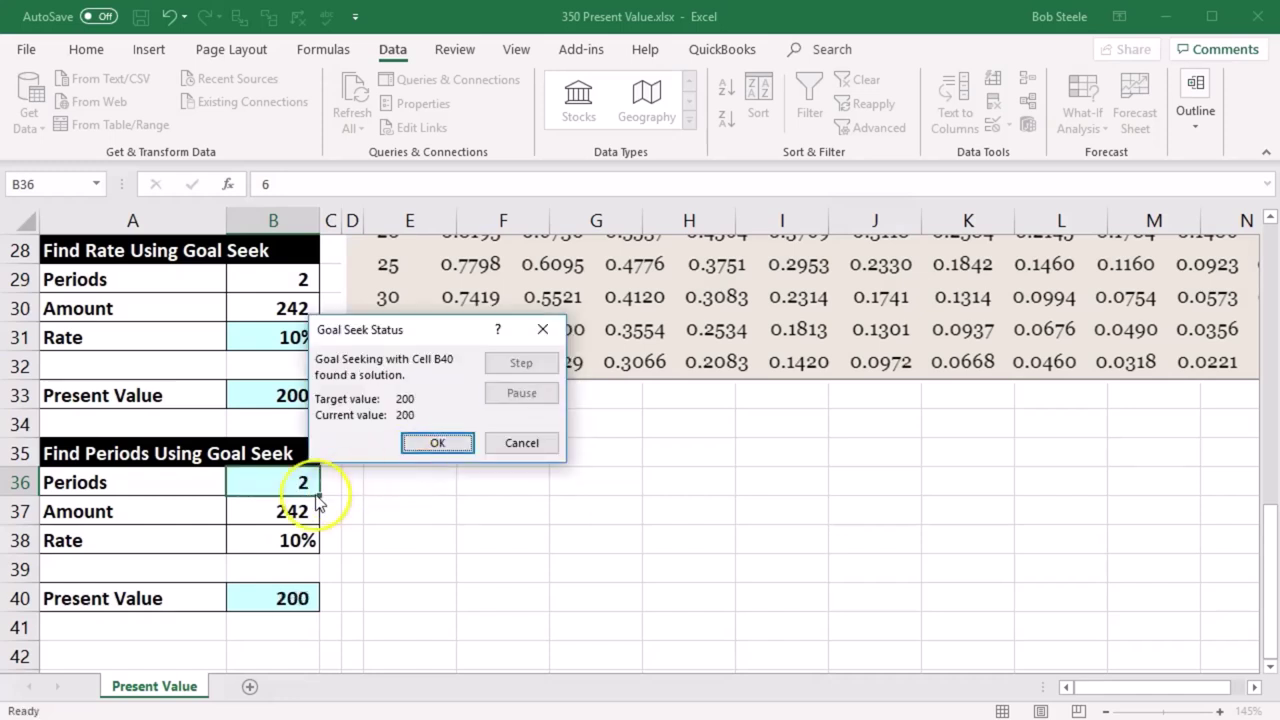
{"action": "left_click", "coordinate": [410, 446]}
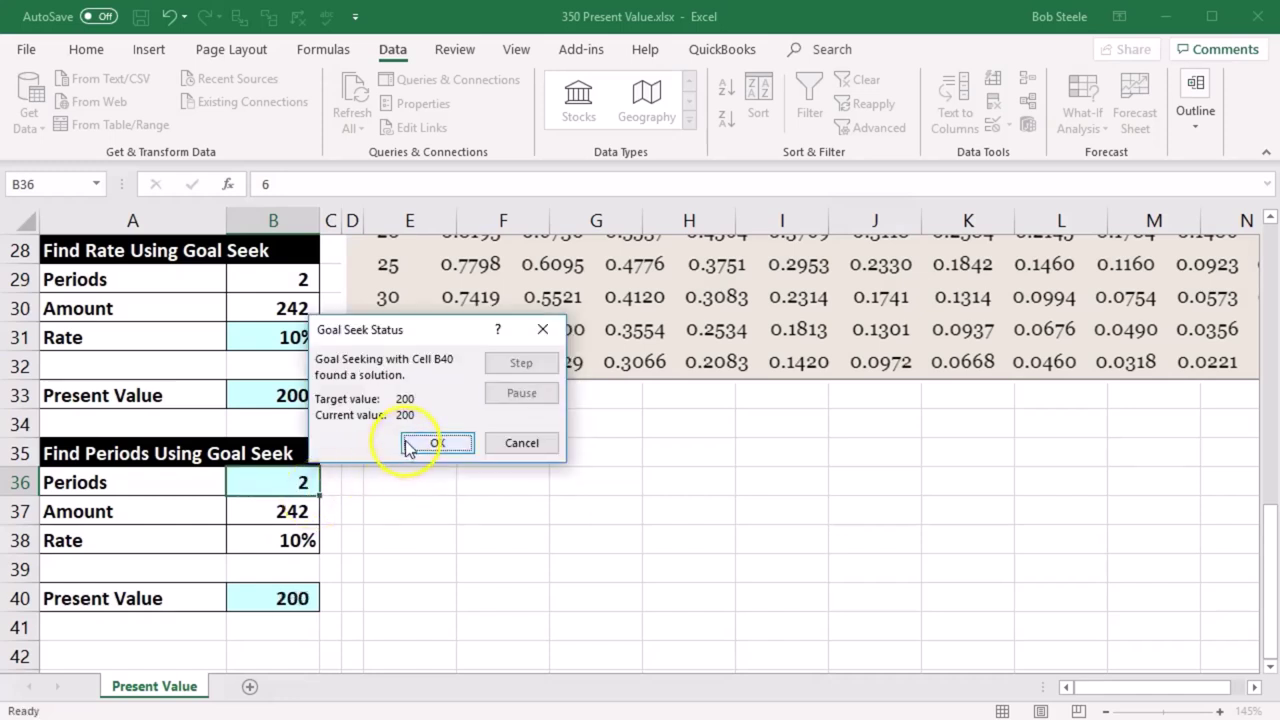
{"action": "left_click", "coordinate": [385, 533]}
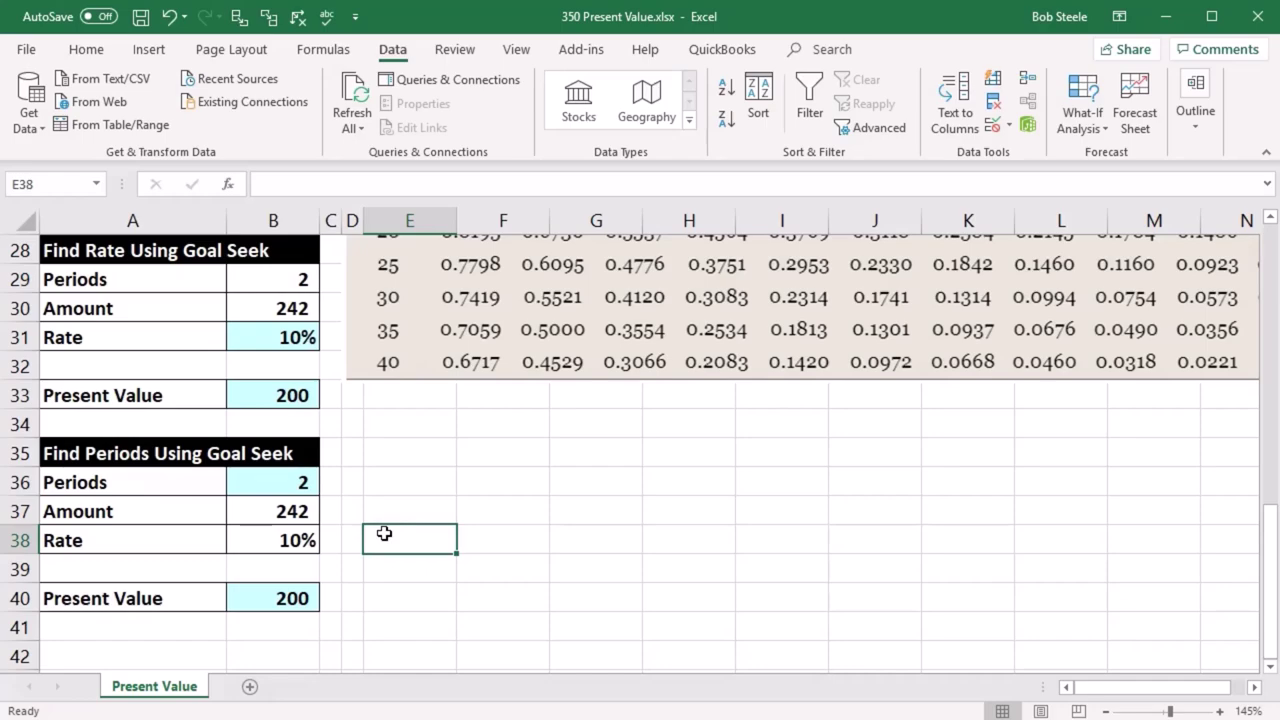
- Review the algebraic present value formula picture above Tables, and compare it with the PV formula in B33 and the rate in B31
{"action": "scroll", "coordinate": [385, 533], "scroll_direction": "up", "scroll_amount": 9}
{"action": "left_click", "coordinate": [222, 460]}
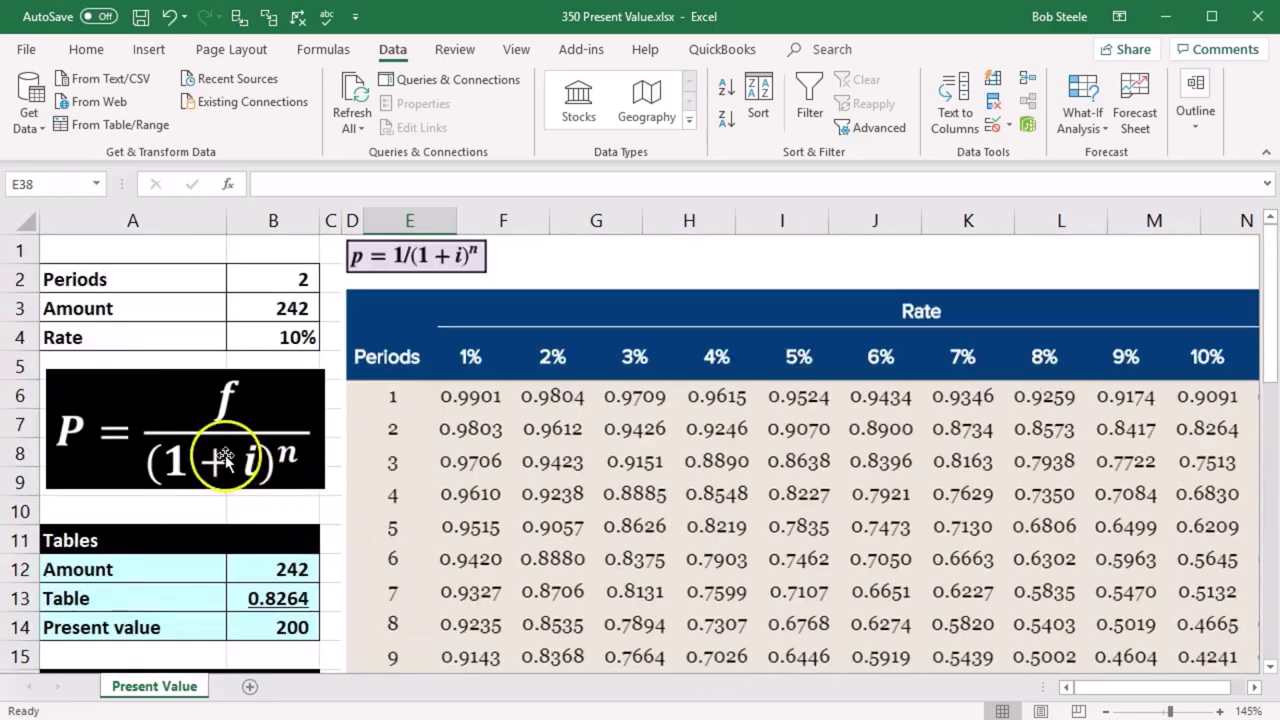
{"action": "left_click_drag", "start_coordinate": [224, 460], "coordinate": [114, 492]}
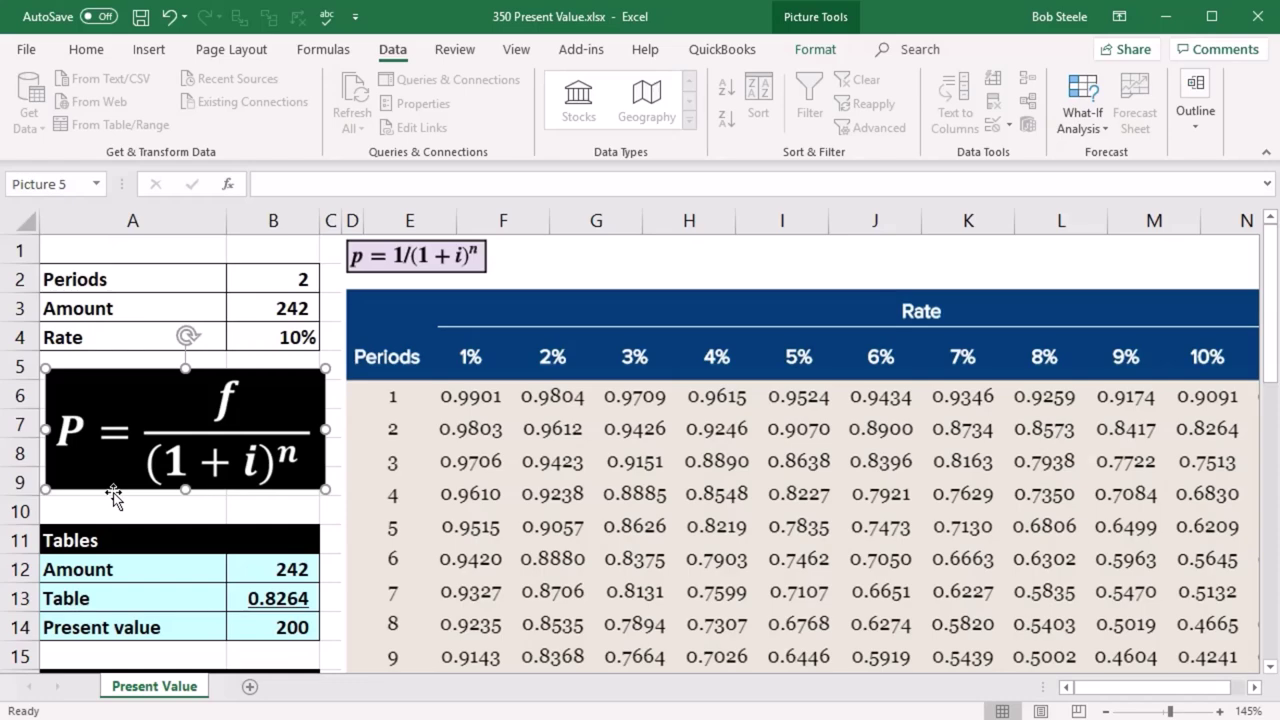
{"action": "scroll", "coordinate": [140, 545], "scroll_direction": "down", "scroll_amount": 8}
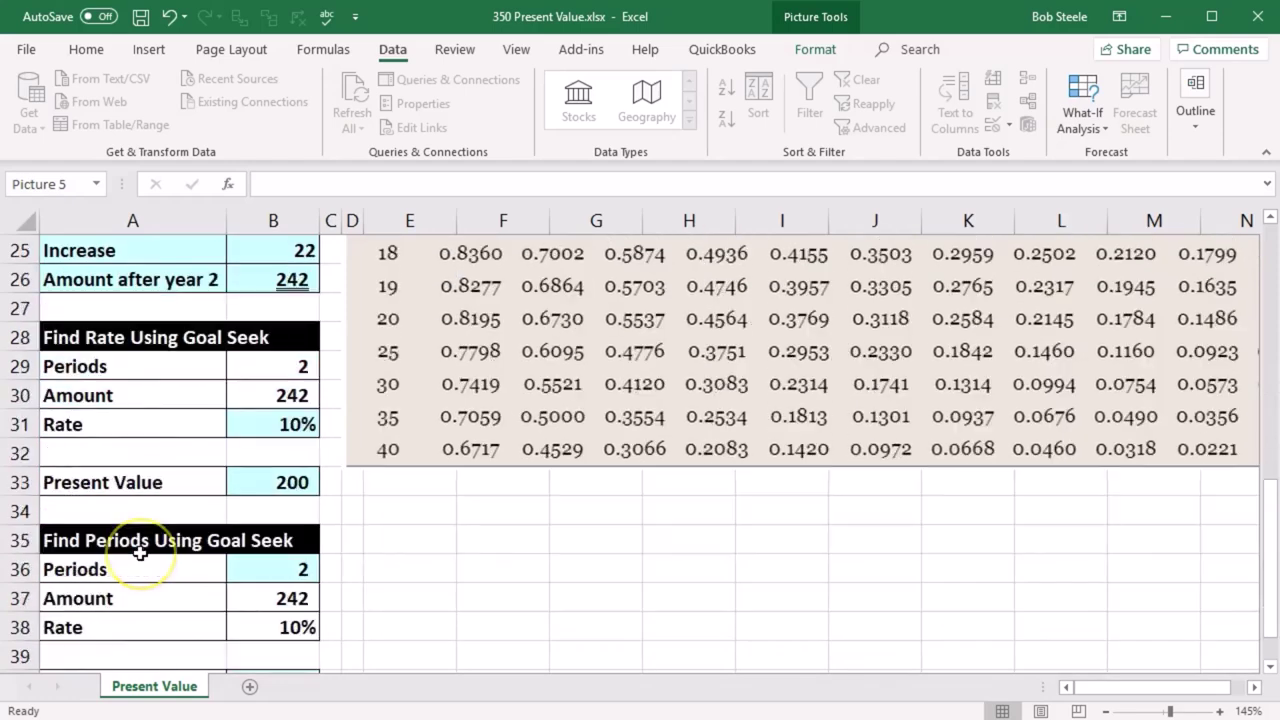
{"action": "left_click", "coordinate": [155, 540]}
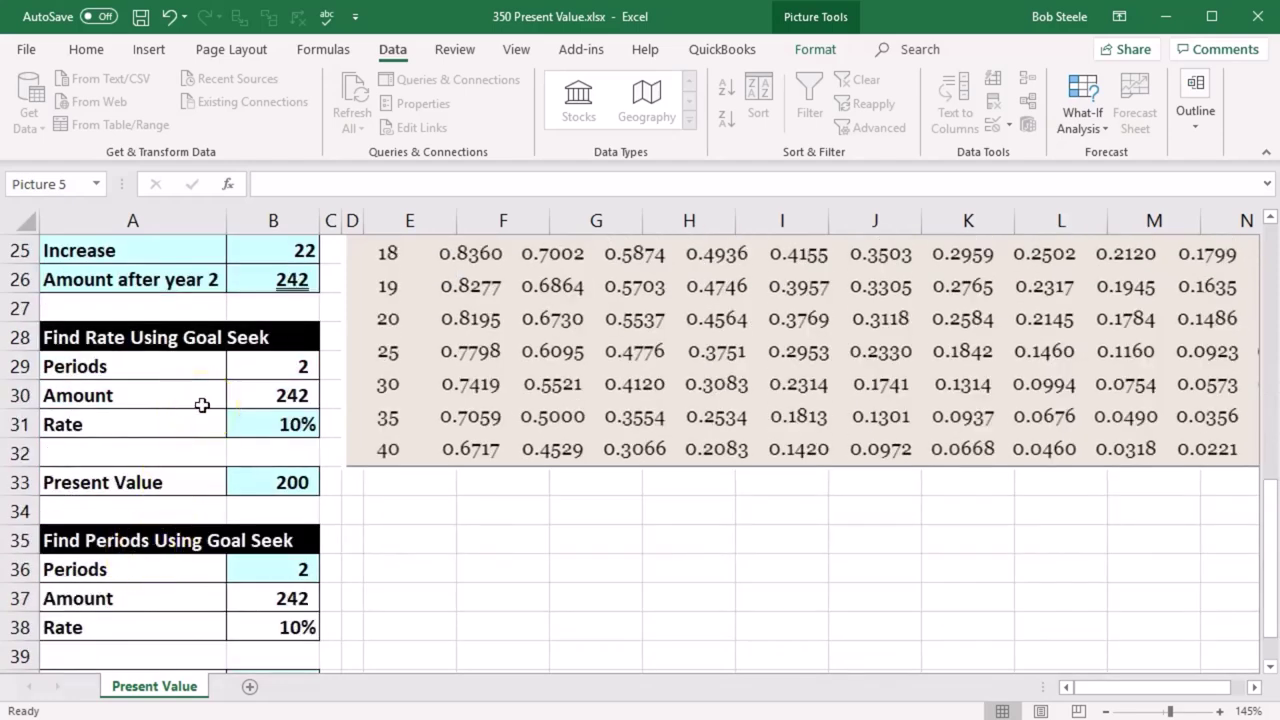
{"action": "left_click", "coordinate": [253, 480]}
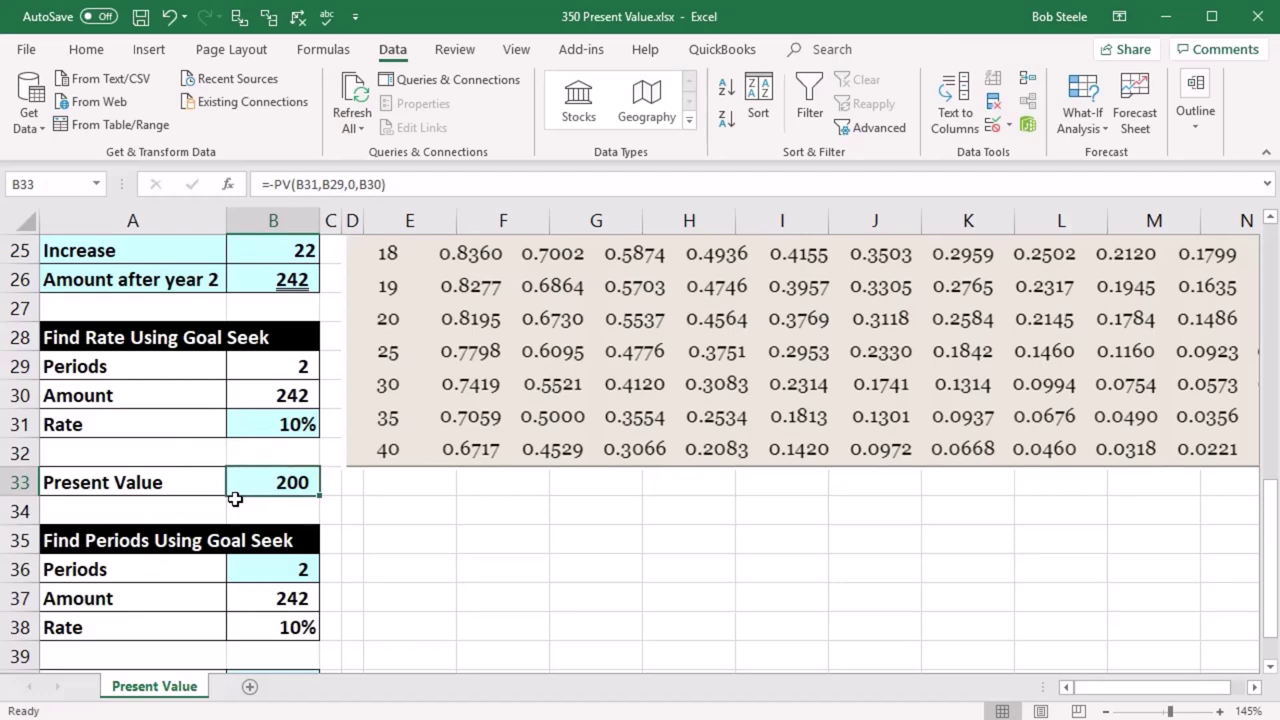
{"action": "left_click", "coordinate": [266, 425]}
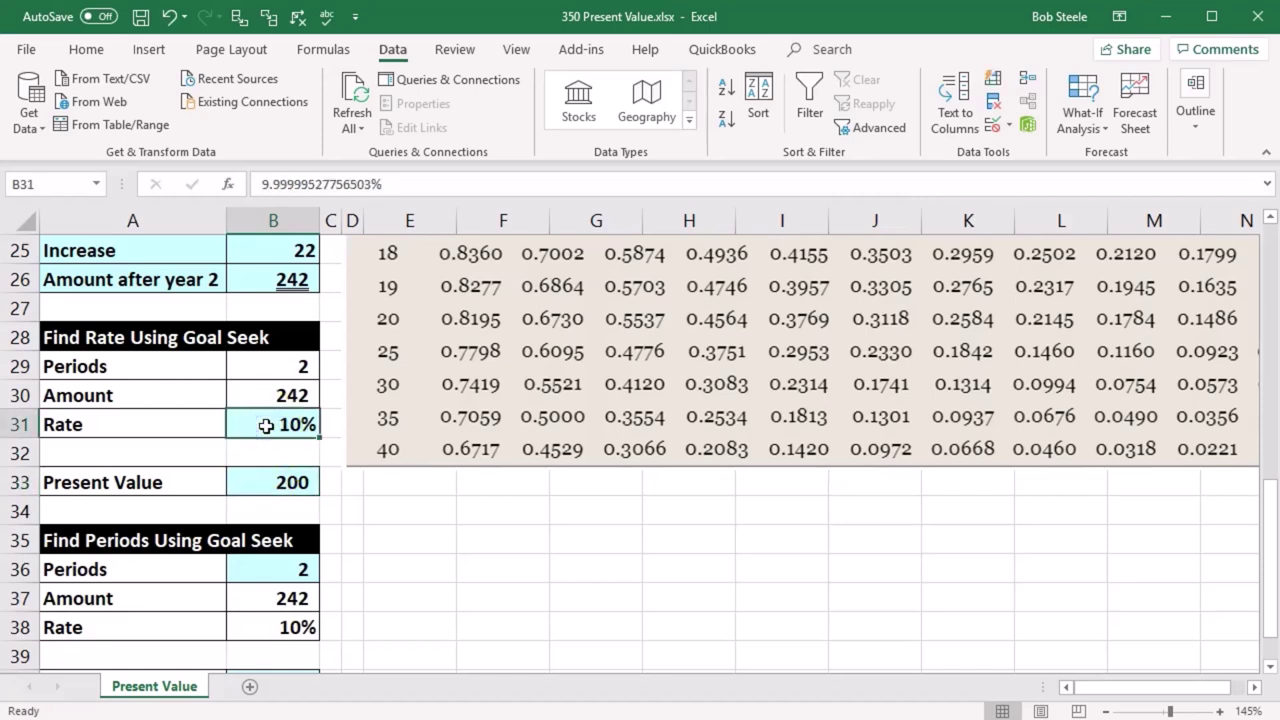